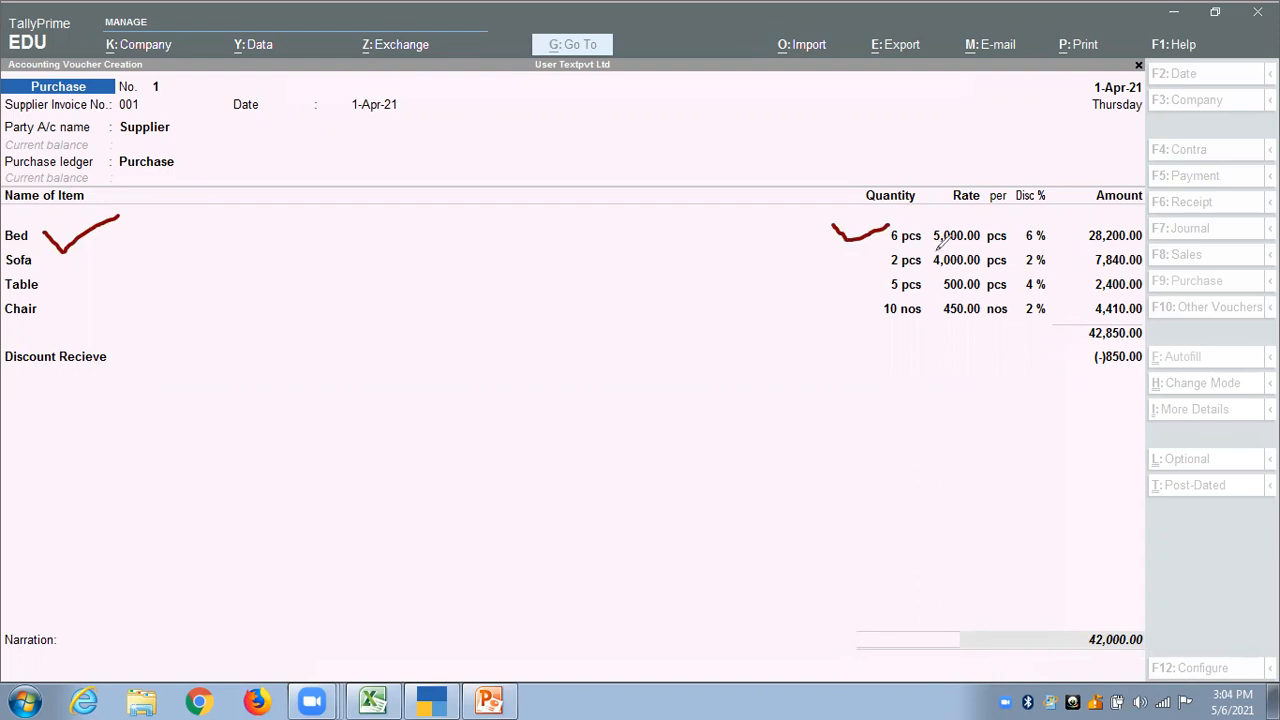
pyautogui.moveTo(931, 242); pyautogui.dragTo(980, 238)
pyautogui.moveTo(1023, 245)
pyautogui.mouseDown()
pyautogui.moveTo(1062, 244)
pyautogui.moveTo(1068, 210)
pyautogui.moveTo(1036, 208)
pyautogui.moveTo(1013, 232)
pyautogui.moveTo(1026, 236)
pyautogui.mouseUp()
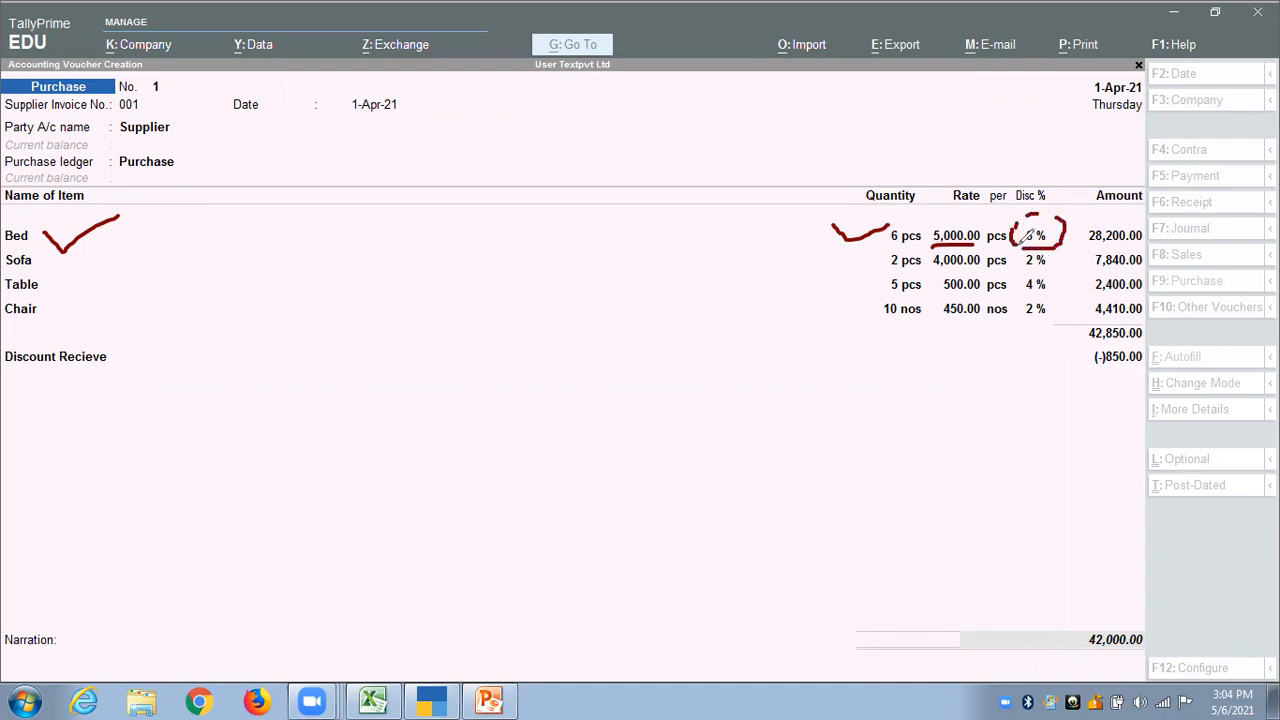
pyautogui.moveTo(70, 256); pyautogui.dragTo(152, 243)
pyautogui.moveTo(936, 268); pyautogui.dragTo(968, 267)
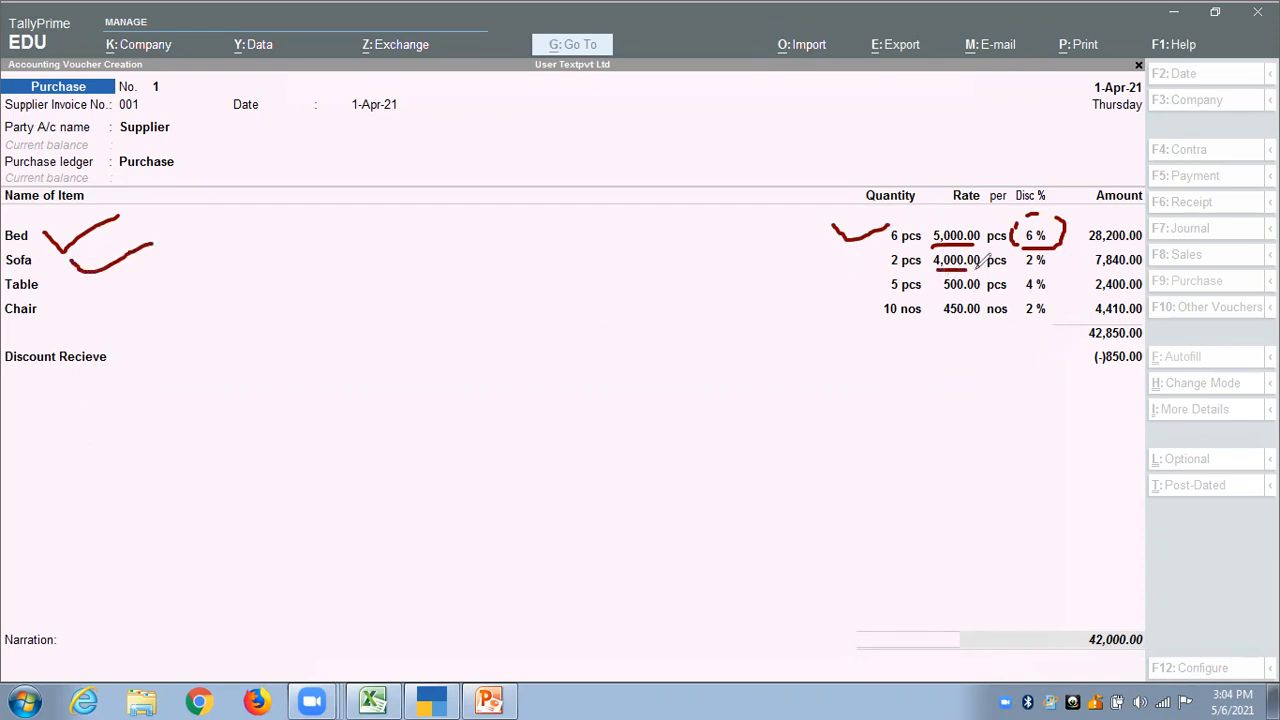
pyautogui.moveTo(836, 258); pyautogui.dragTo(880, 263)
pyautogui.moveTo(1028, 262); pyautogui.dragTo(1068, 254)
pyautogui.moveTo(63, 277)
pyautogui.mouseDown()
pyautogui.moveTo(82, 290)
pyautogui.moveTo(56, 306)
pyautogui.mouseUp()
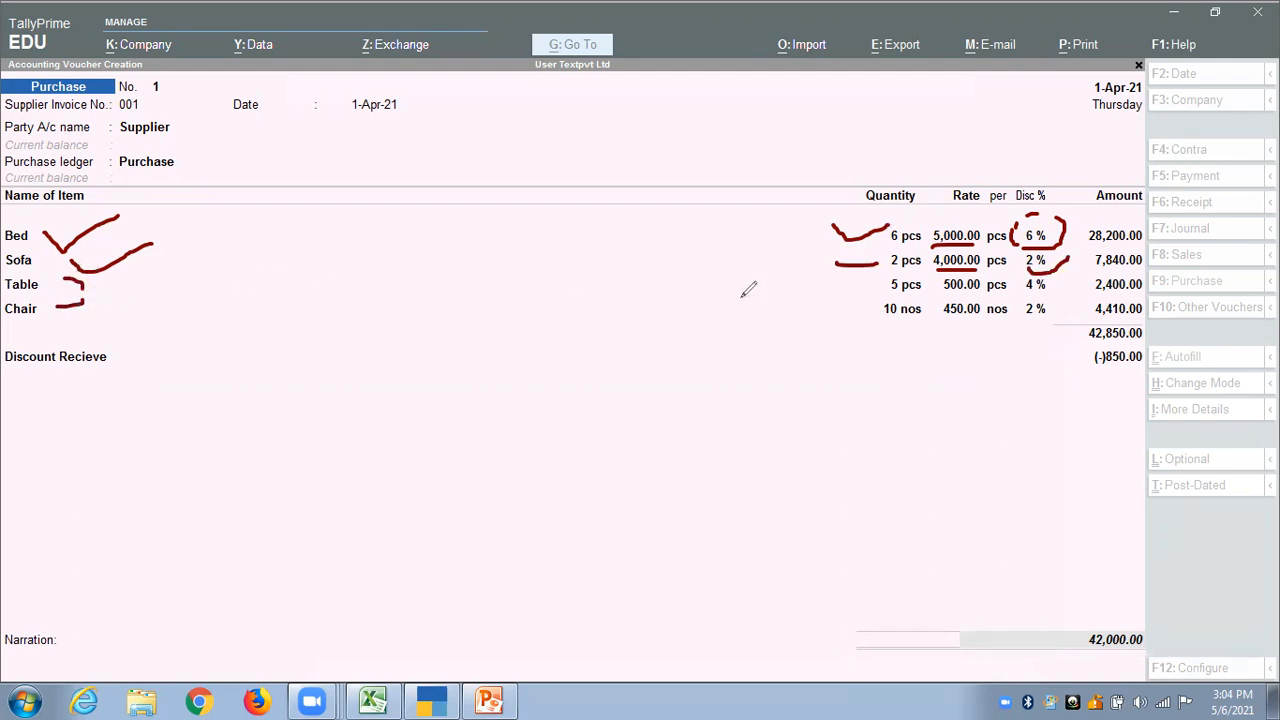
pyautogui.moveTo(848, 284)
pyautogui.mouseDown()
pyautogui.moveTo(860, 294)
pyautogui.moveTo(884, 281)
pyautogui.moveTo(882, 301)
pyautogui.mouseUp()
pyautogui.moveTo(1046, 288)
pyautogui.mouseDown()
pyautogui.moveTo(1072, 285)
pyautogui.moveTo(1045, 322)
pyautogui.moveTo(1065, 310)
pyautogui.mouseUp()
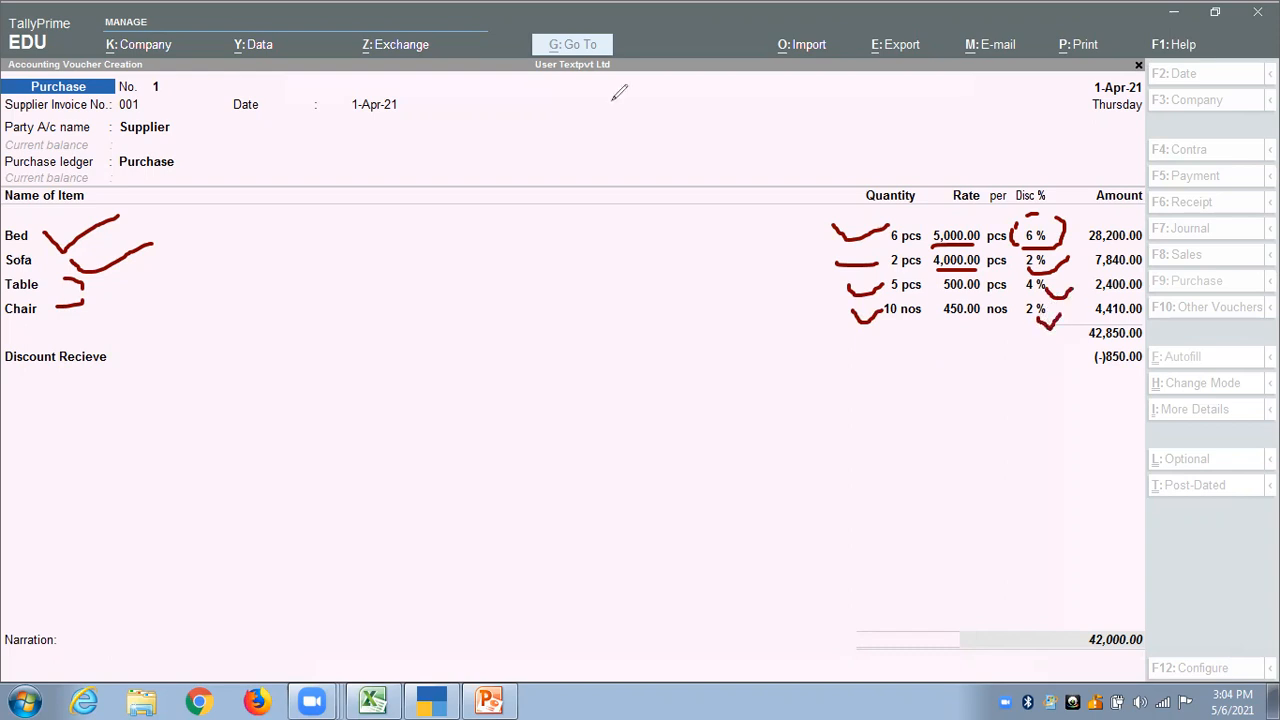
pyautogui.press('e')
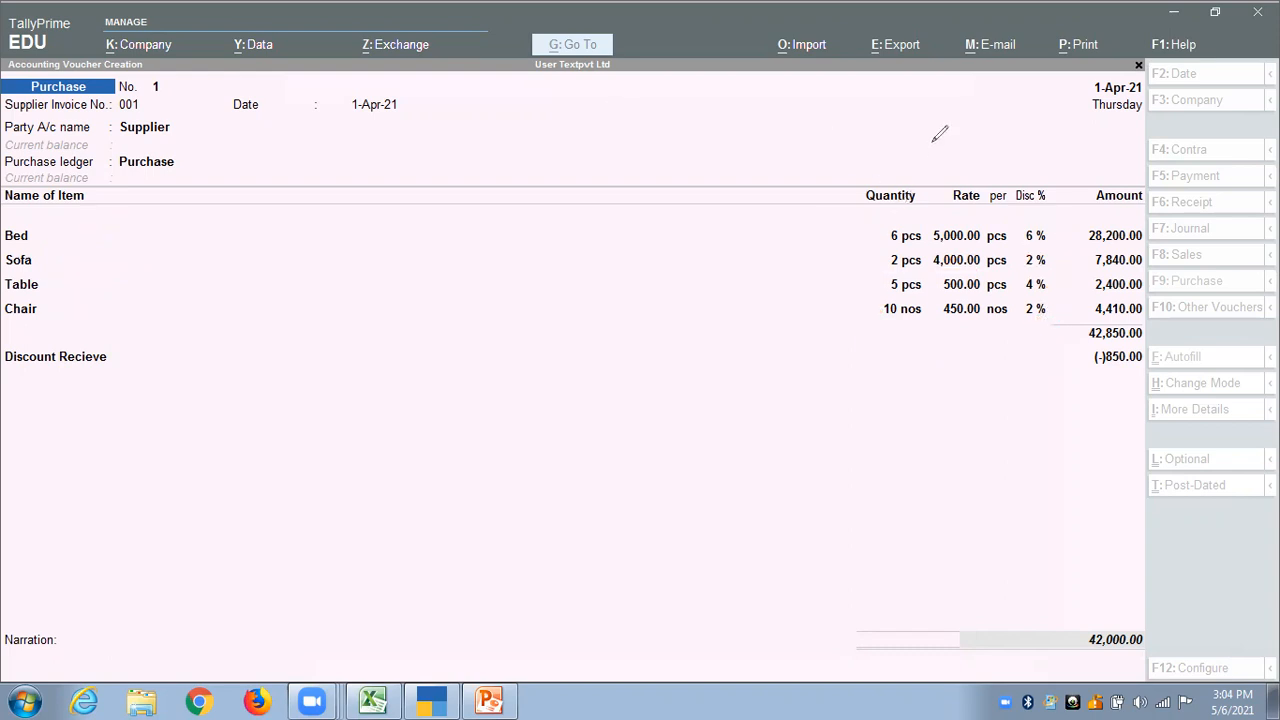
pyautogui.moveTo(1022, 328)
pyautogui.mouseDown()
pyautogui.moveTo(1044, 344)
pyautogui.moveTo(1077, 324)
pyautogui.mouseUp()
pyautogui.moveTo(1075, 346); pyautogui.dragTo(1141, 346)
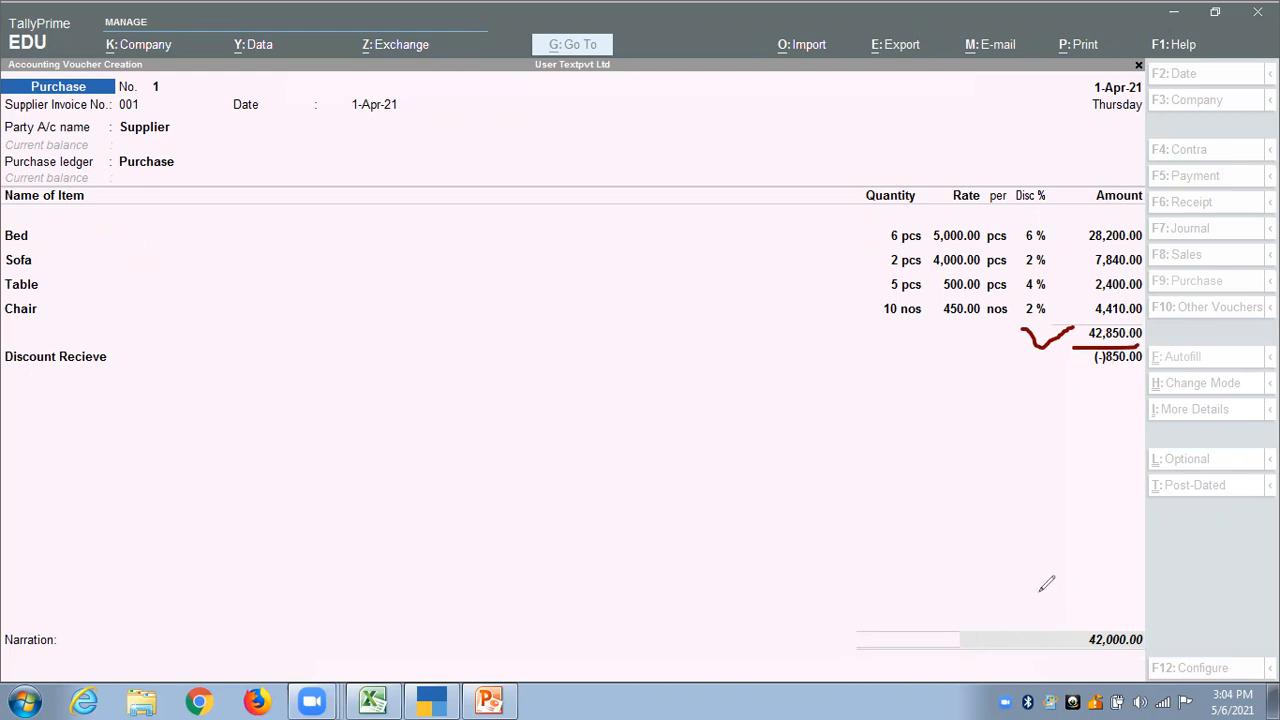
pyautogui.moveTo(1040, 624); pyautogui.dragTo(1094, 617)
pyautogui.moveTo(1075, 372); pyautogui.dragTo(1142, 372)
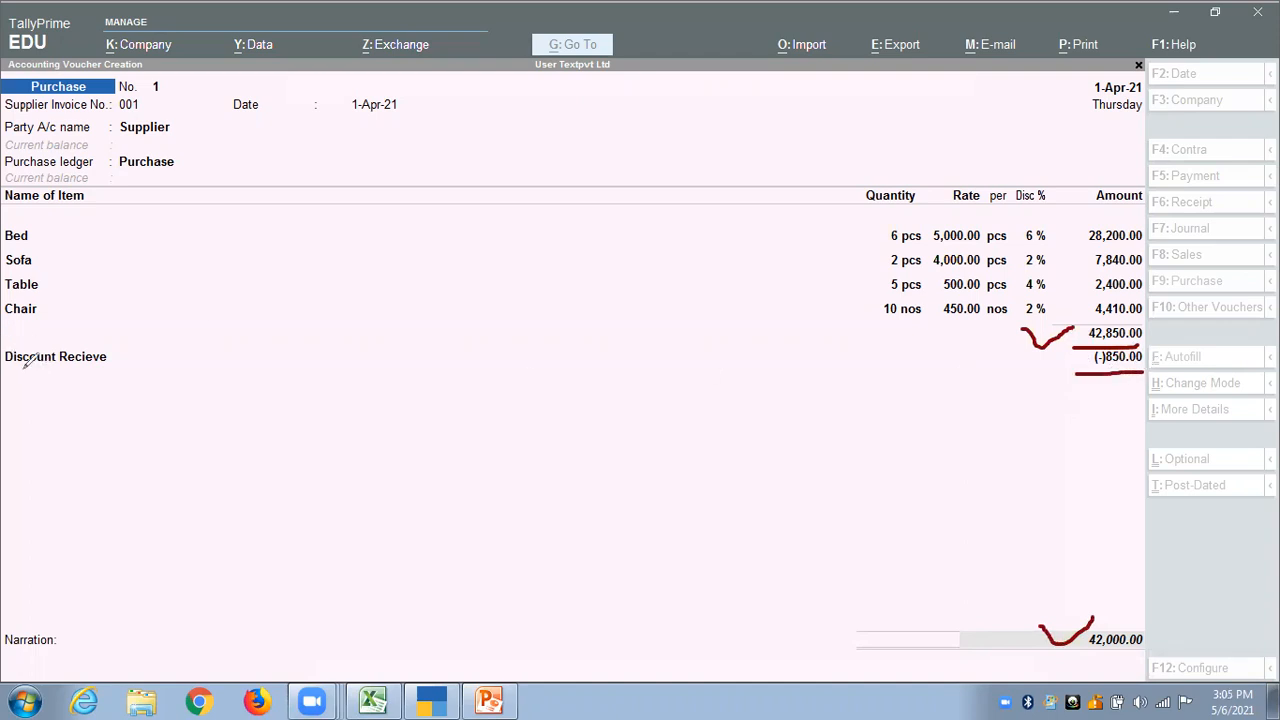
pyautogui.moveTo(2, 367); pyautogui.dragTo(142, 370)
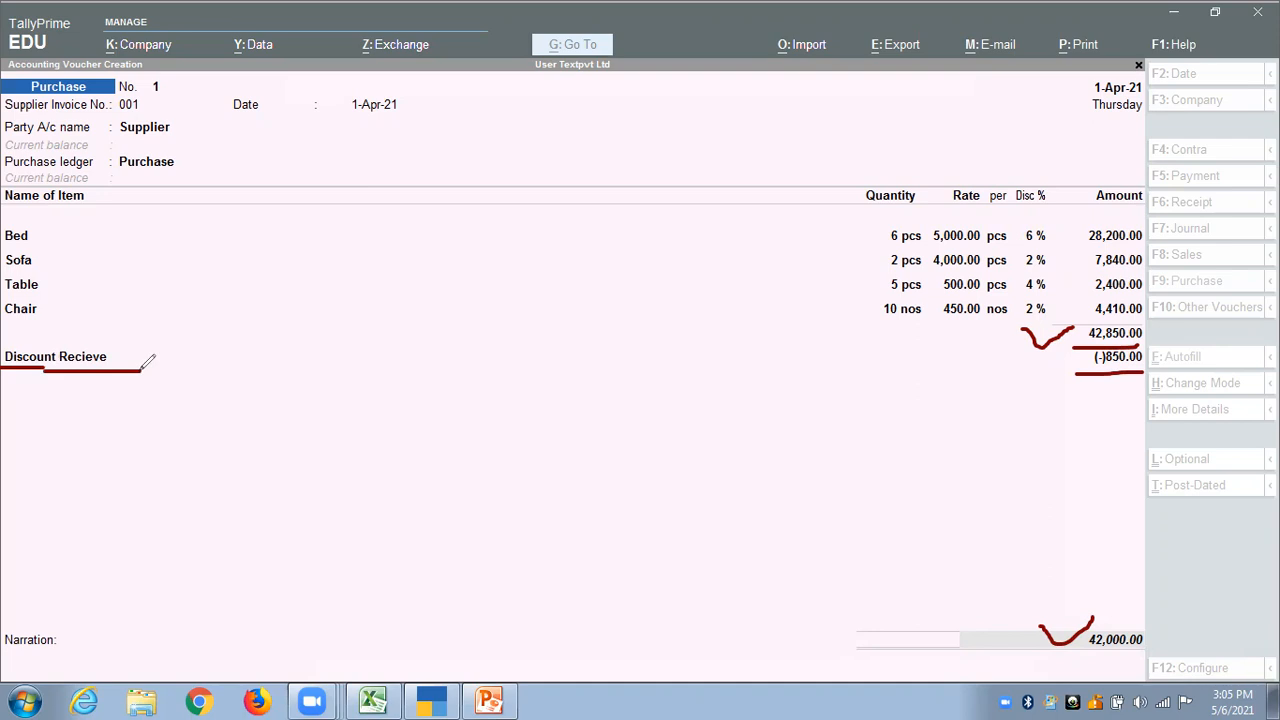
pyautogui.click(316, 103)
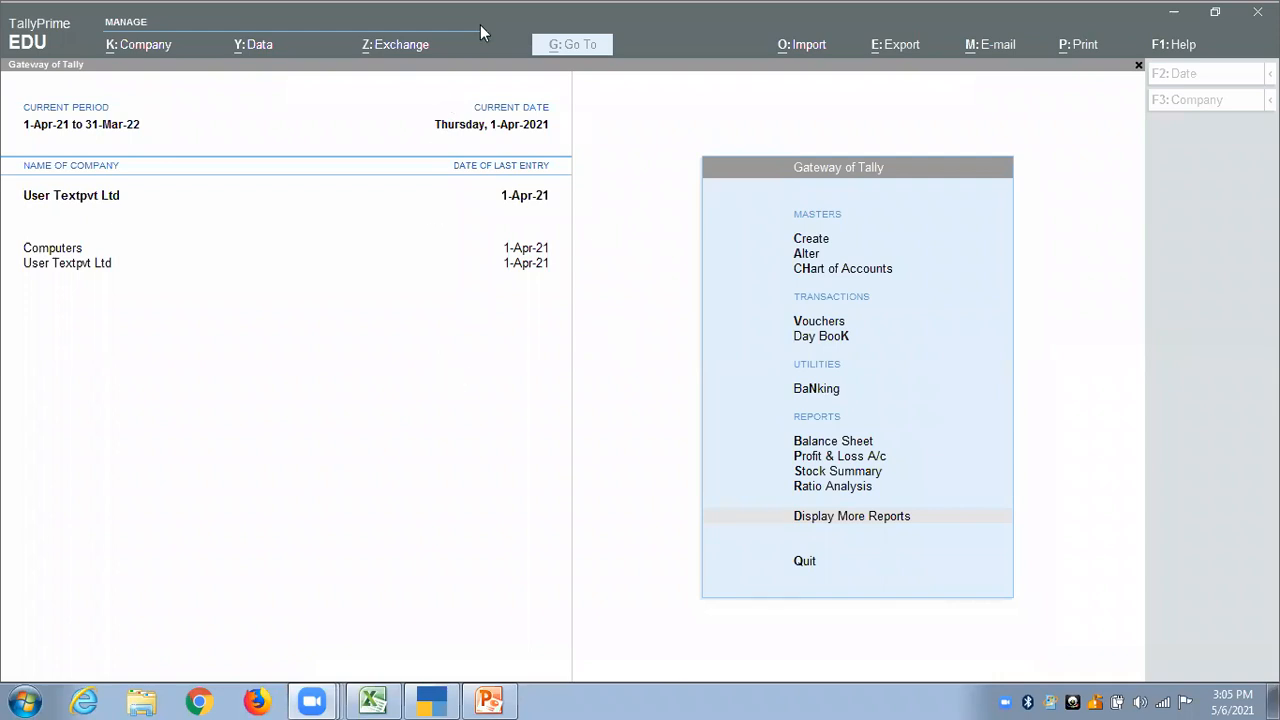
pyautogui.moveTo(11, 162); pyautogui.dragTo(160, 211)
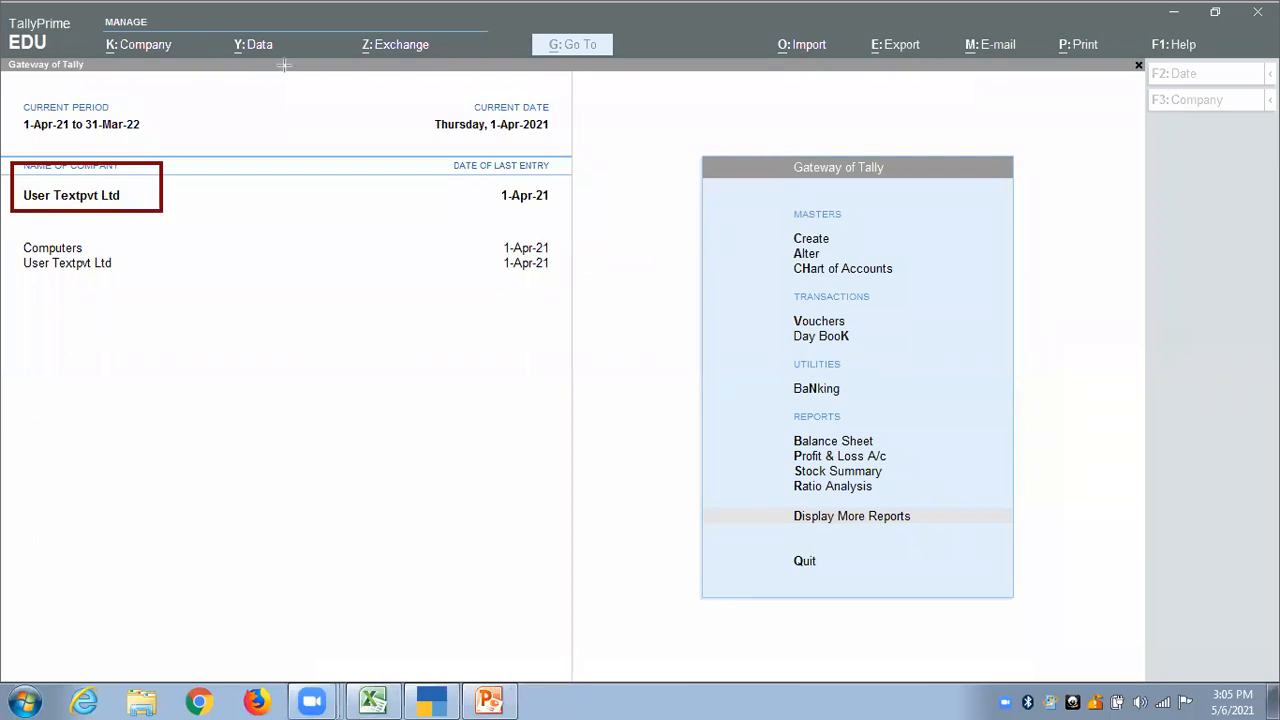
# Open the ledger masters of User Textpvt Ltd for alteration and look through the existing ledgers.
pyautogui.click(810, 256)
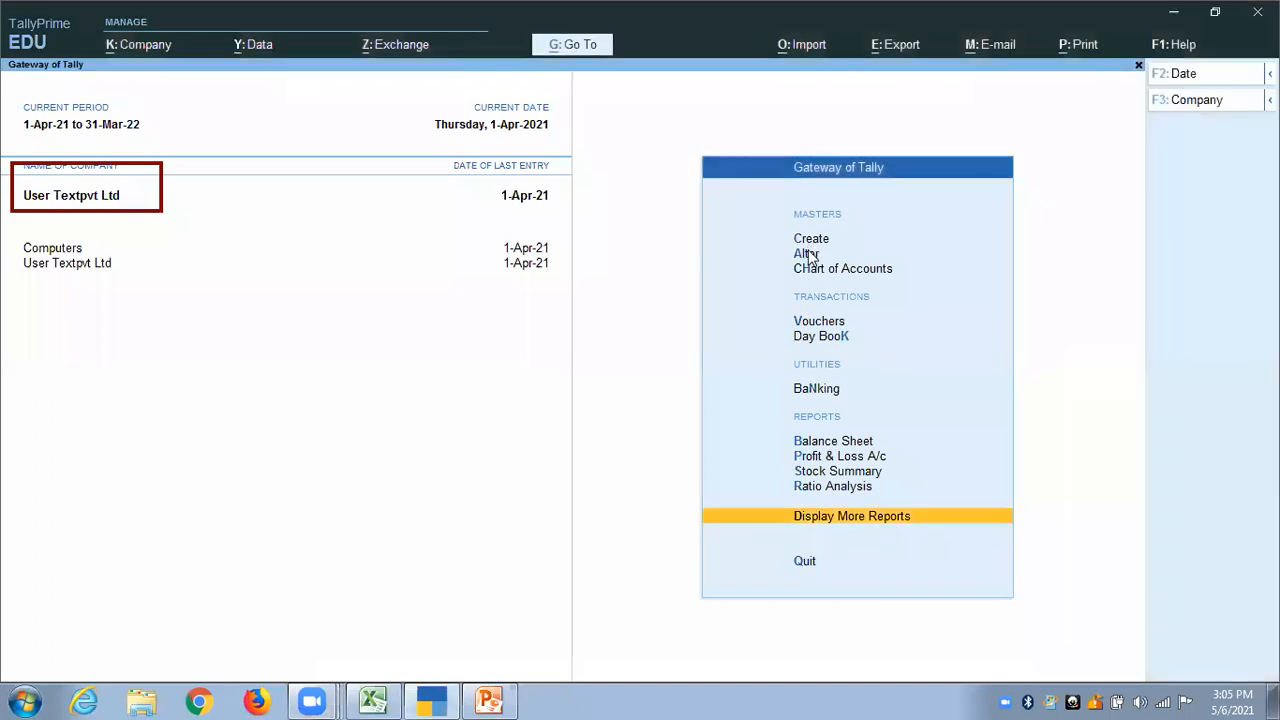
pyautogui.click(810, 256)
pyautogui.press('Down')
pyautogui.press('Return')
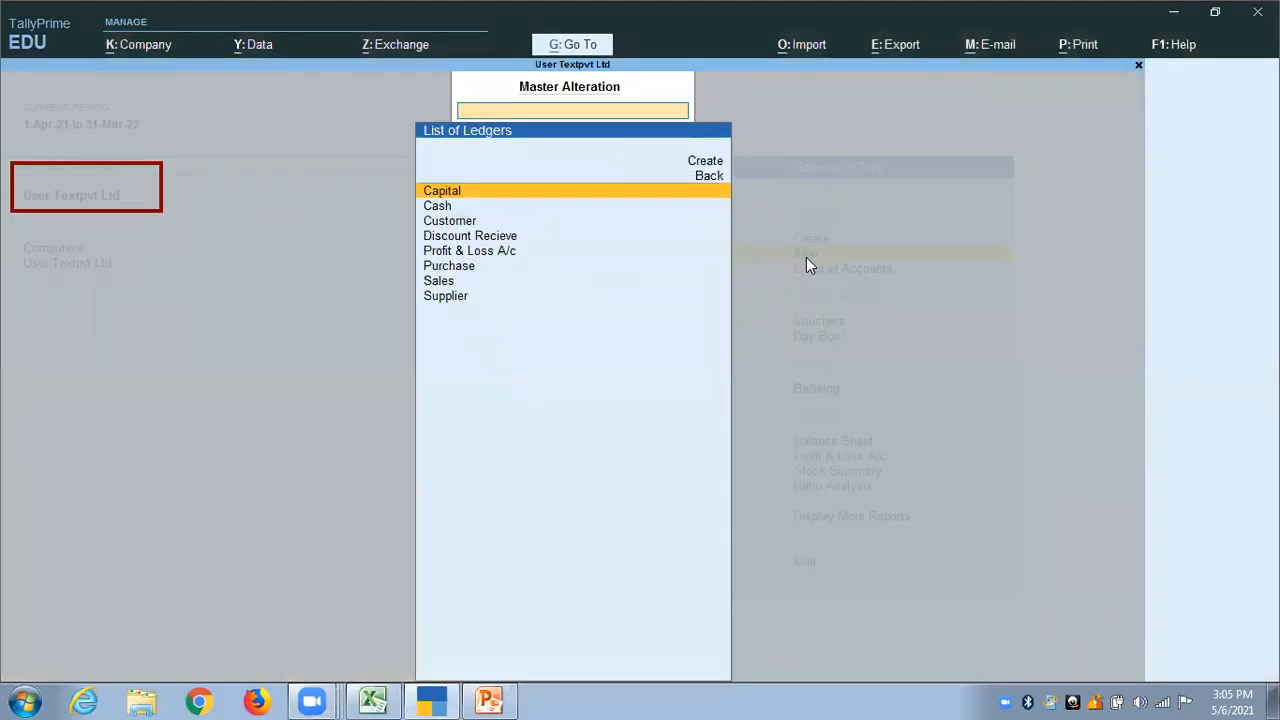
pyautogui.press('Down')
pyautogui.press('Down')
pyautogui.press('Down')
pyautogui.press('Down')
pyautogui.press('Down')
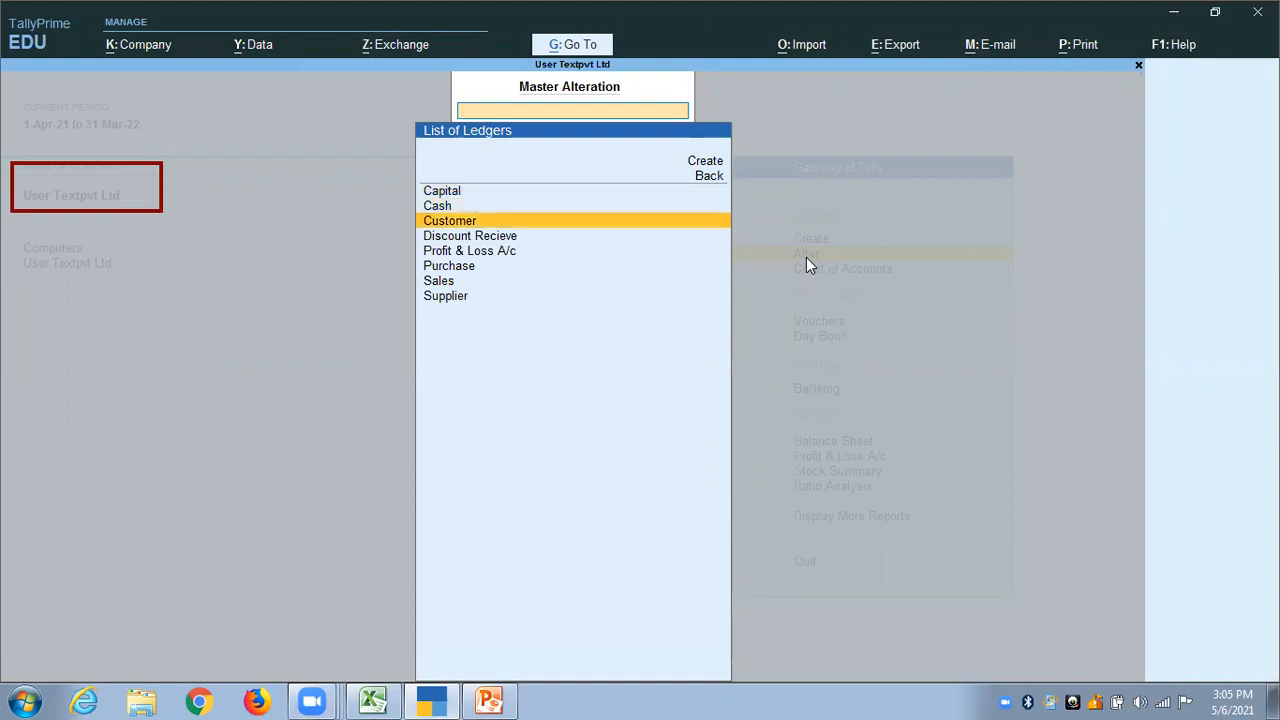
pyautogui.press('Down')
pyautogui.press('Down')
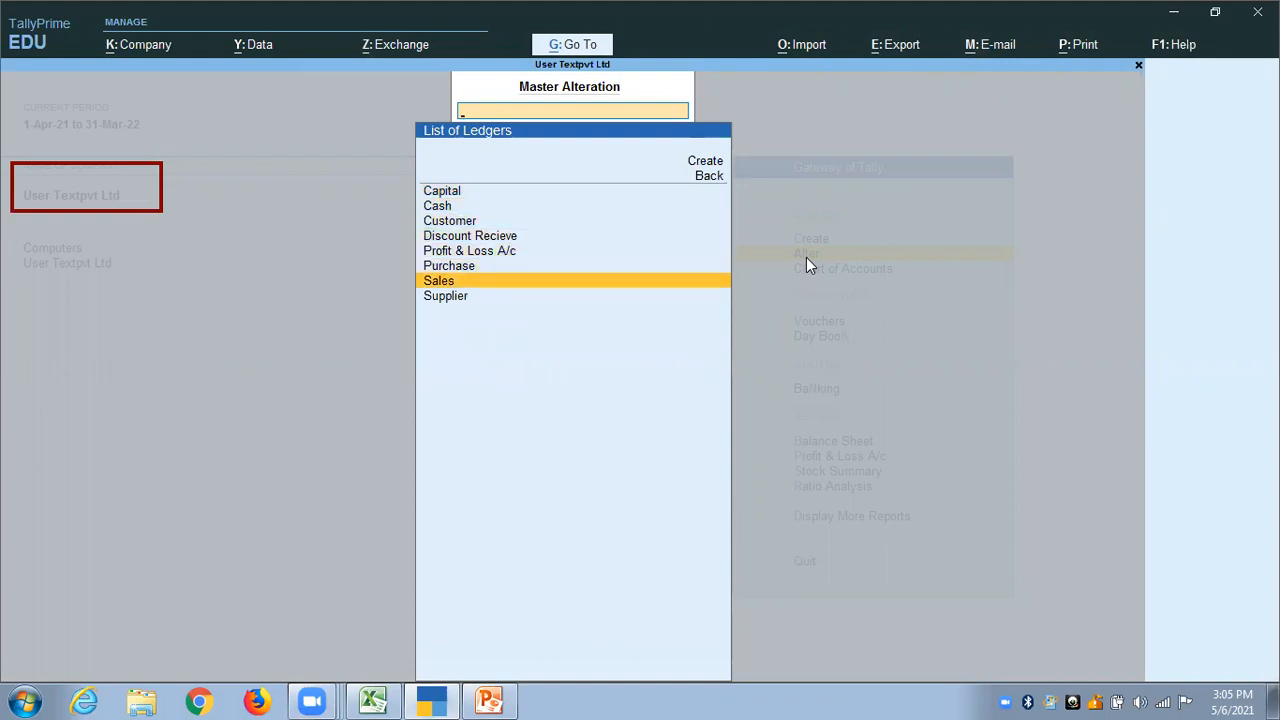
pyautogui.press('Up')
pyautogui.press('Up')
pyautogui.press('Up')
pyautogui.press('Up')
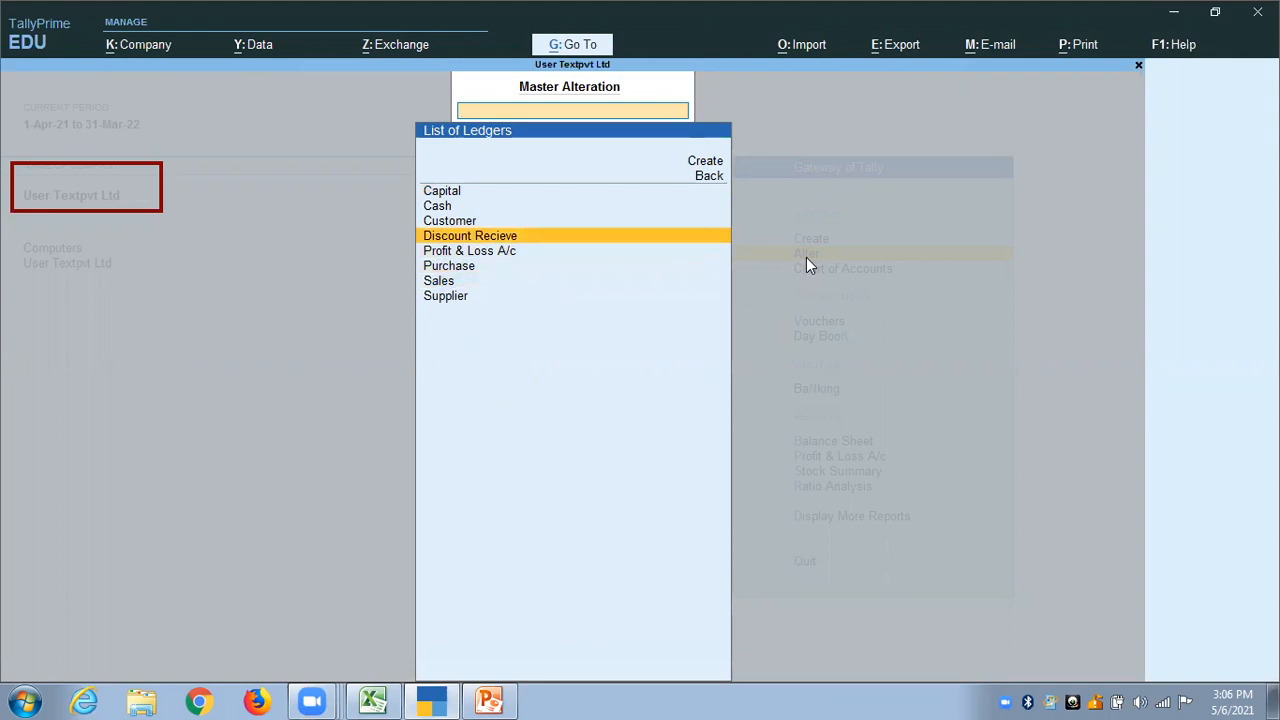
pyautogui.press('Up')
pyautogui.press('Up')
pyautogui.press('Up')
pyautogui.press('Up')
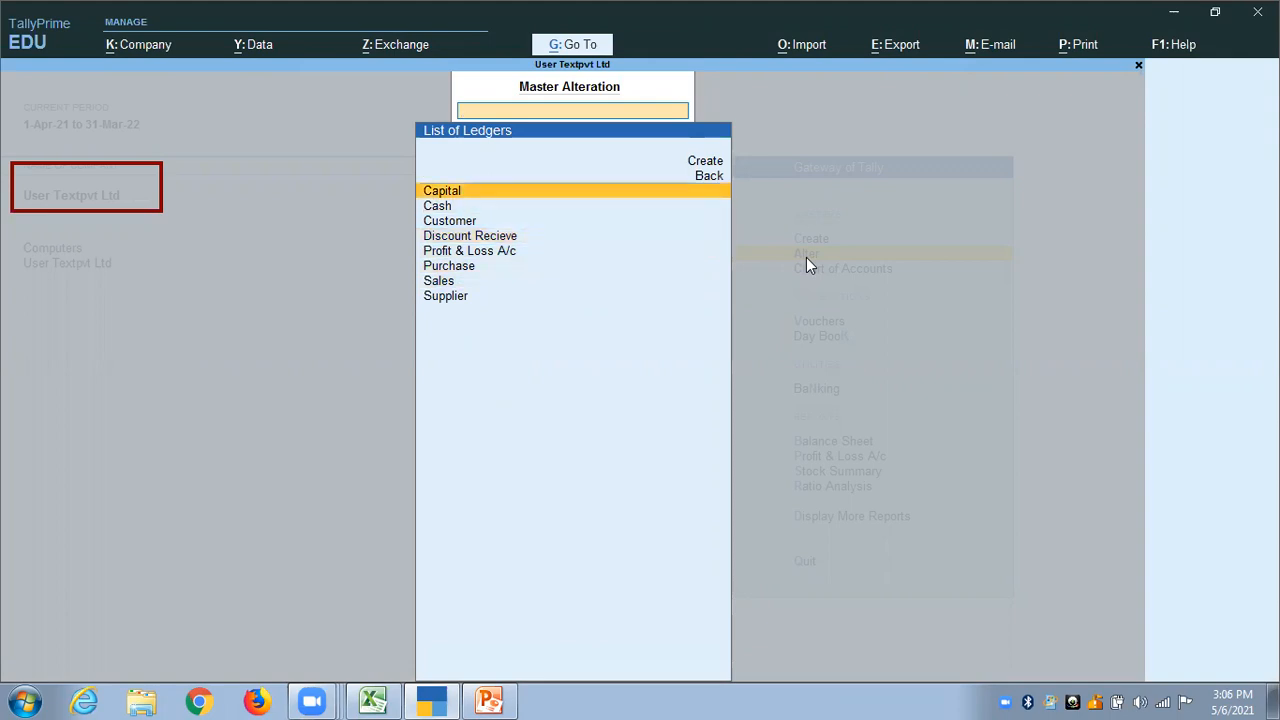
pyautogui.press('Down')
pyautogui.press('Down')
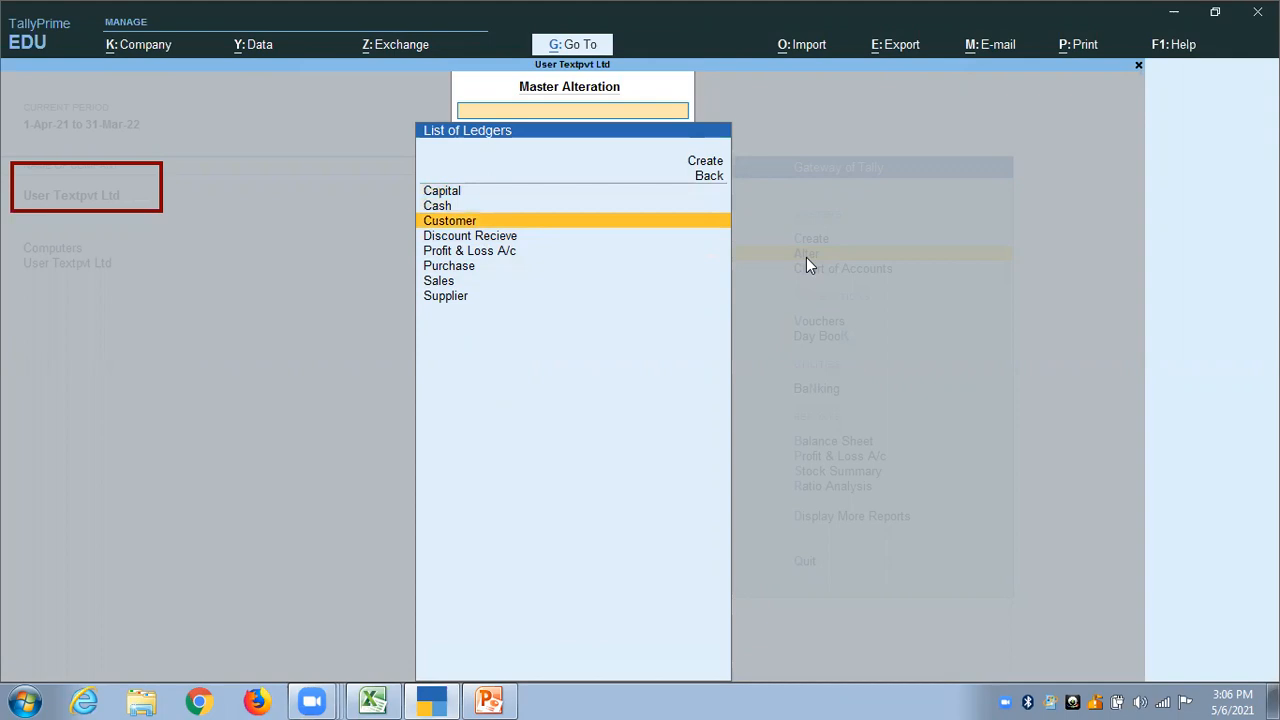
pyautogui.press('Down')
pyautogui.press('Down')
pyautogui.press('Down')
pyautogui.press('Down')
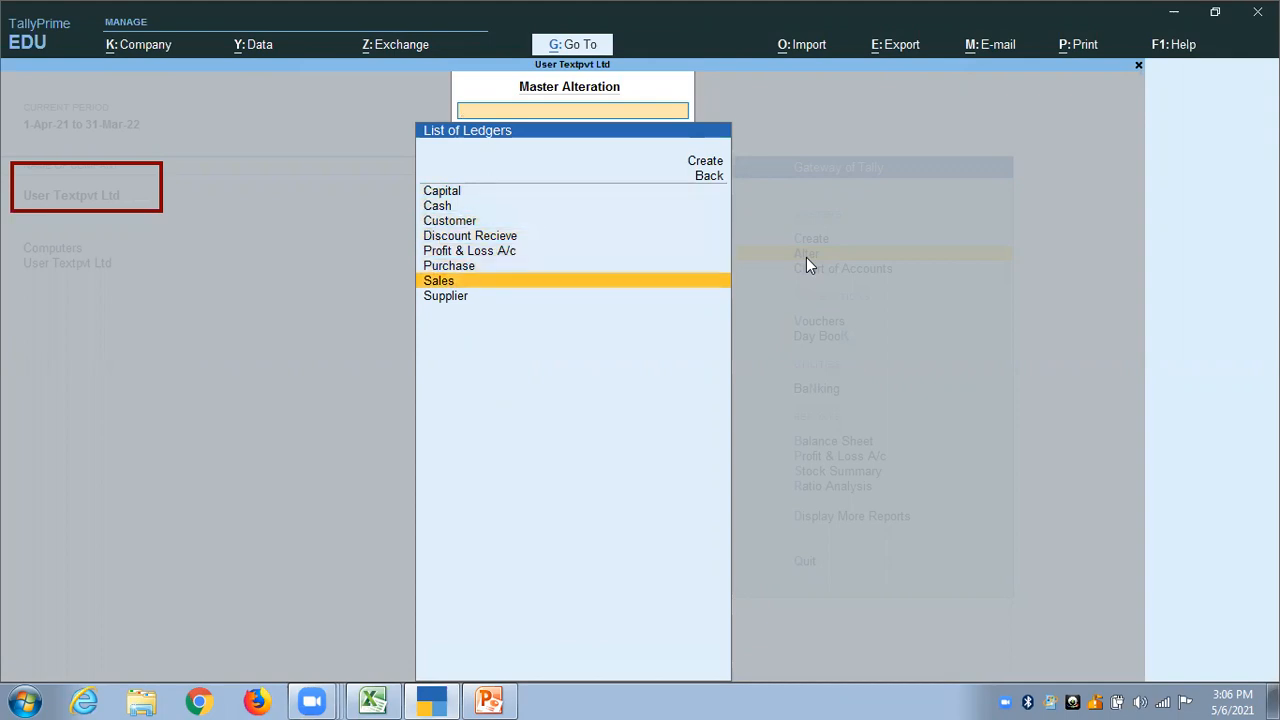
pyautogui.press('Down')
# Open the Discount Recieve ledger and review its group and ledger type, keeping it under Indirect Incomes.
pyautogui.press('Up')
pyautogui.press('Up')
pyautogui.press('Up')
pyautogui.press('Up')
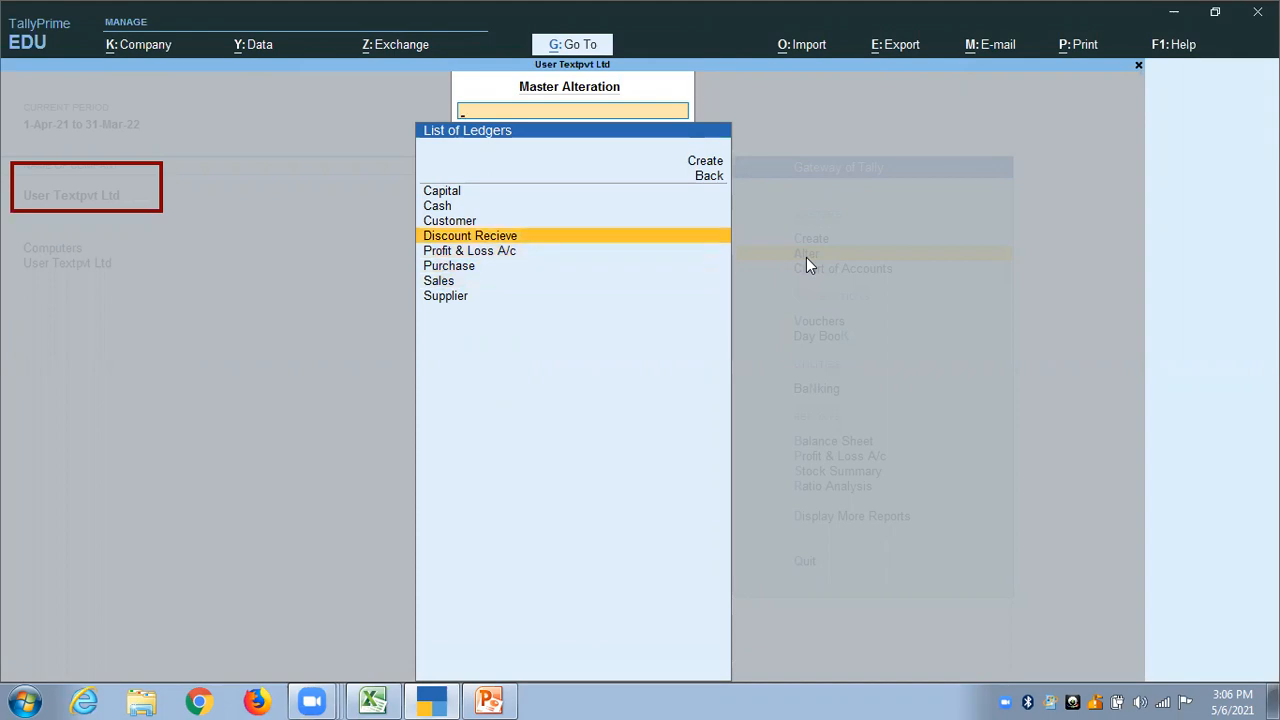
pyautogui.press('Return')
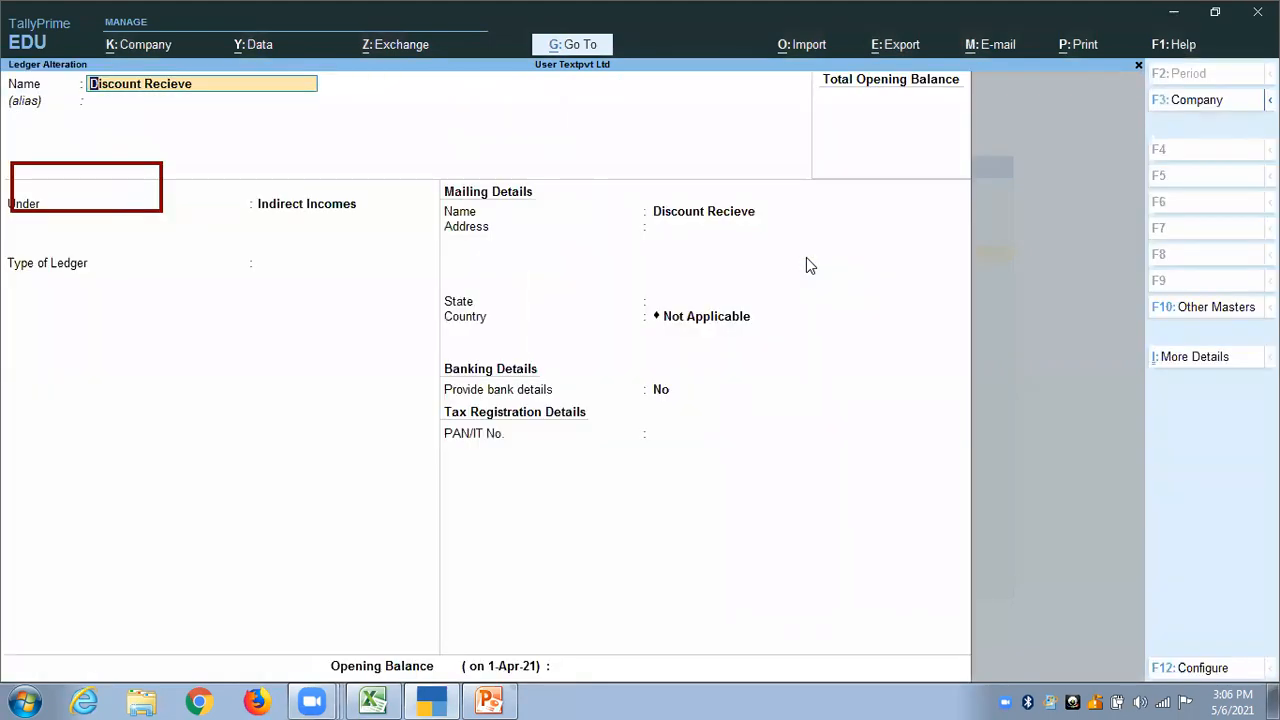
pyautogui.press('Return')
pyautogui.press('Return')
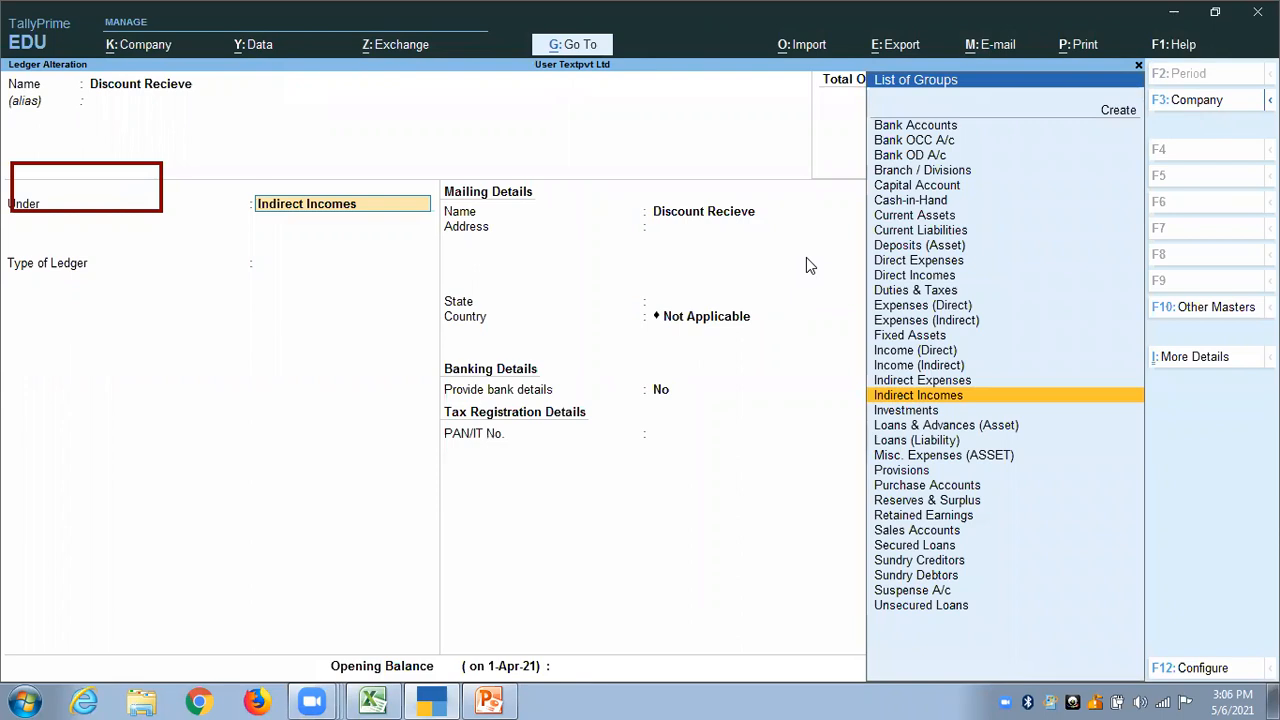
pyautogui.press('Return')
pyautogui.press('Return')
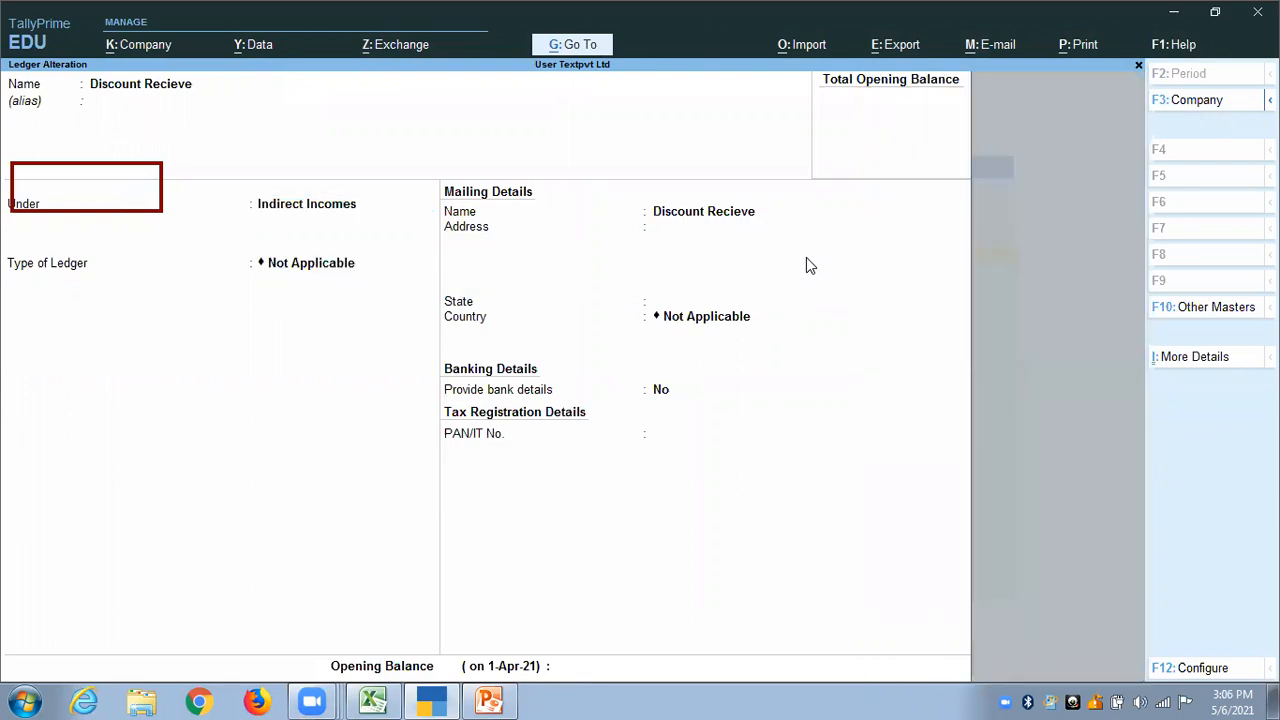
pyautogui.press('Return')
pyautogui.press('Return')
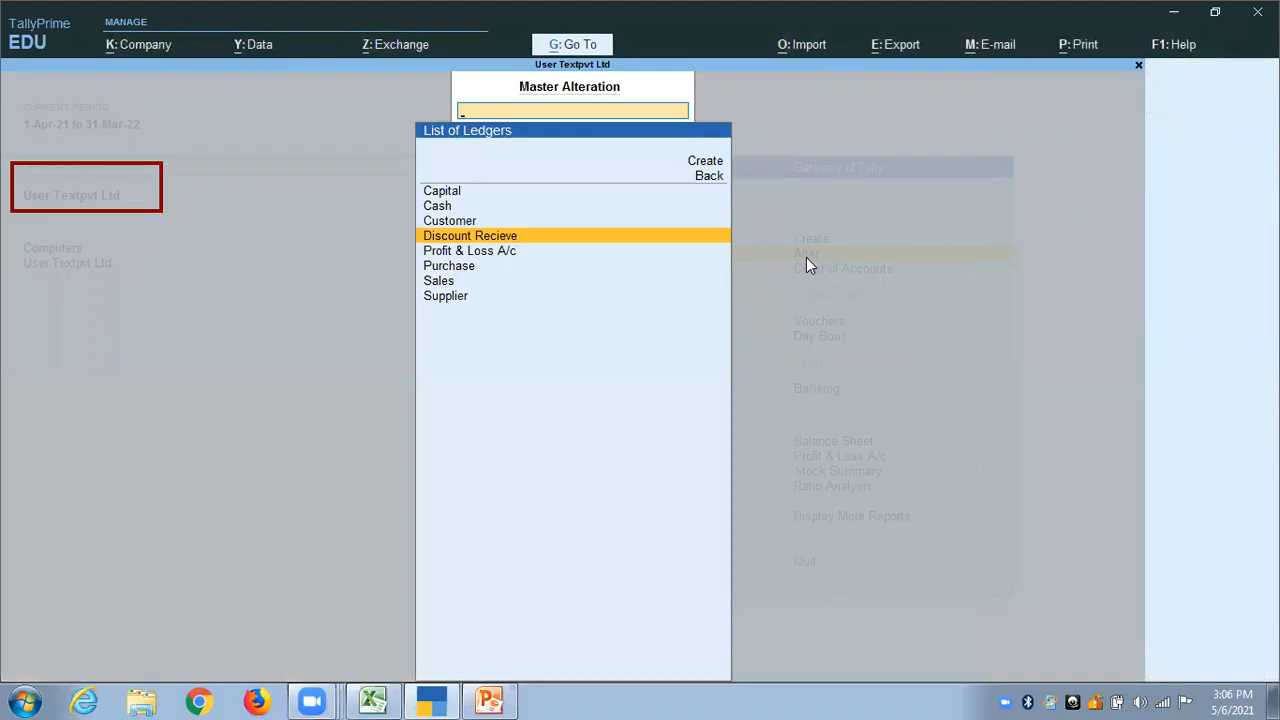
pyautogui.press('BackSpace')
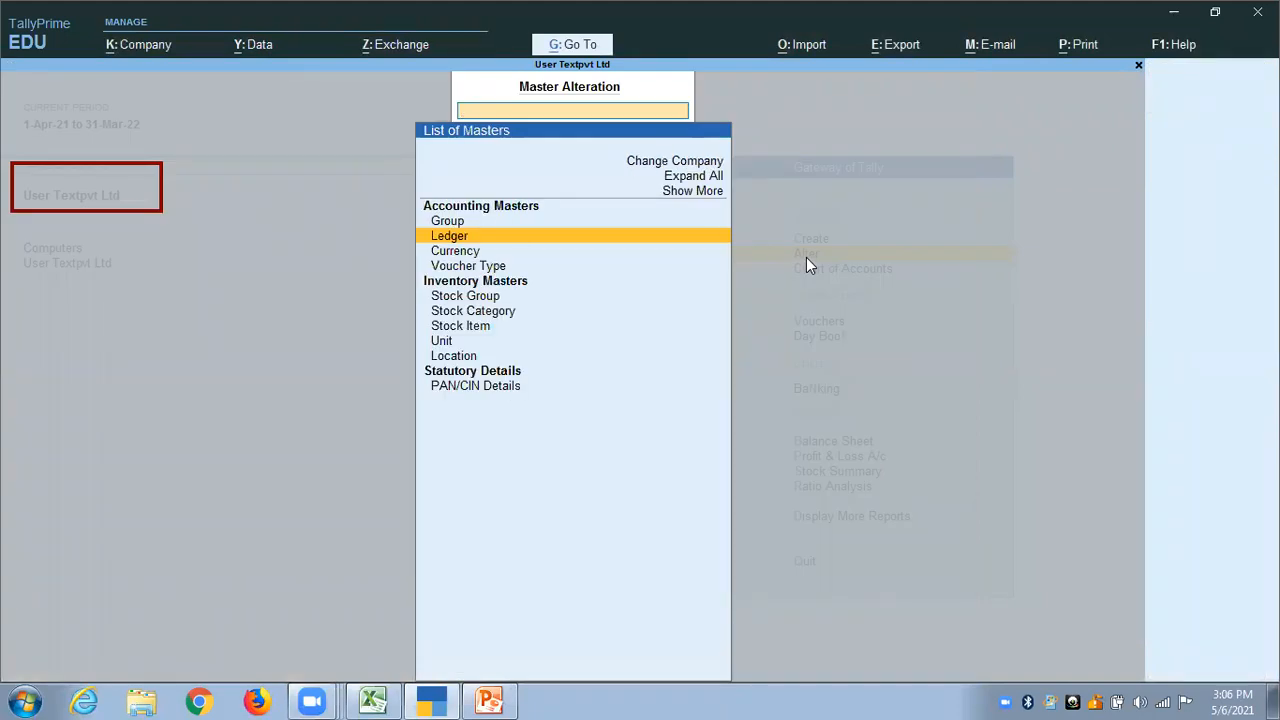
pyautogui.press('Escape')
# Start a new ledger master and name it Discount Allowed.
pyautogui.press('Up')
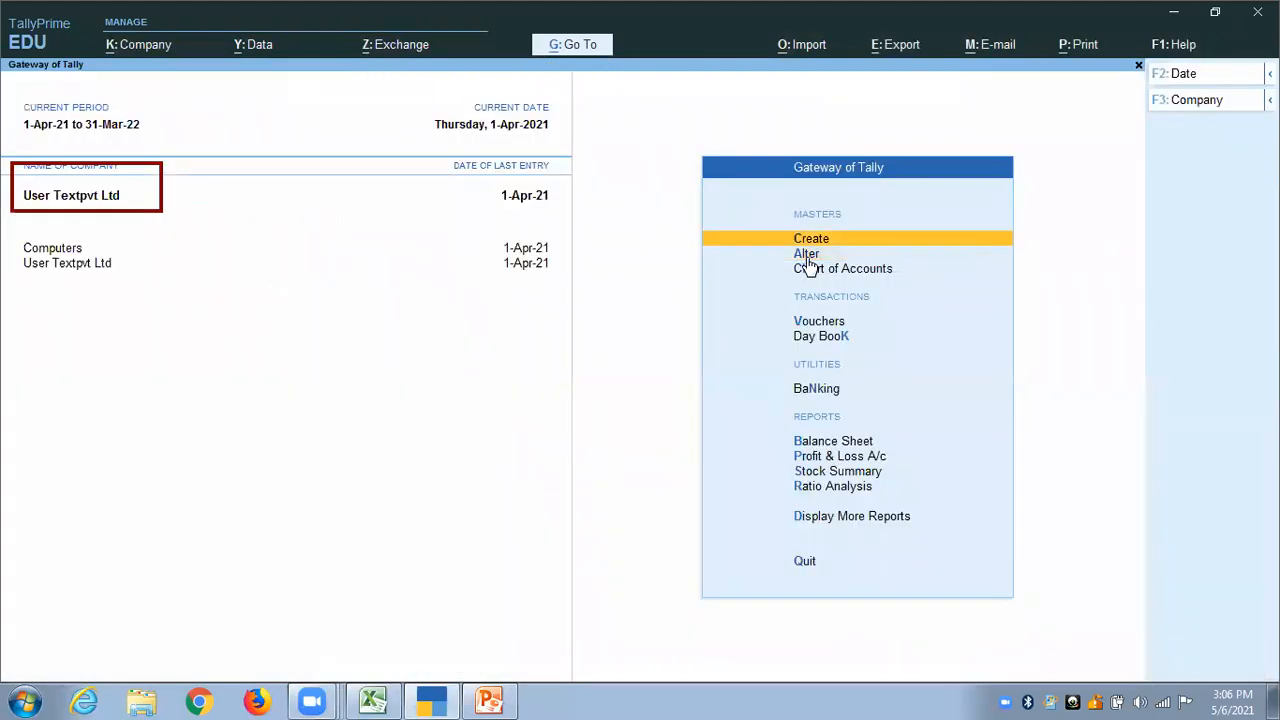
pyautogui.press('Return')
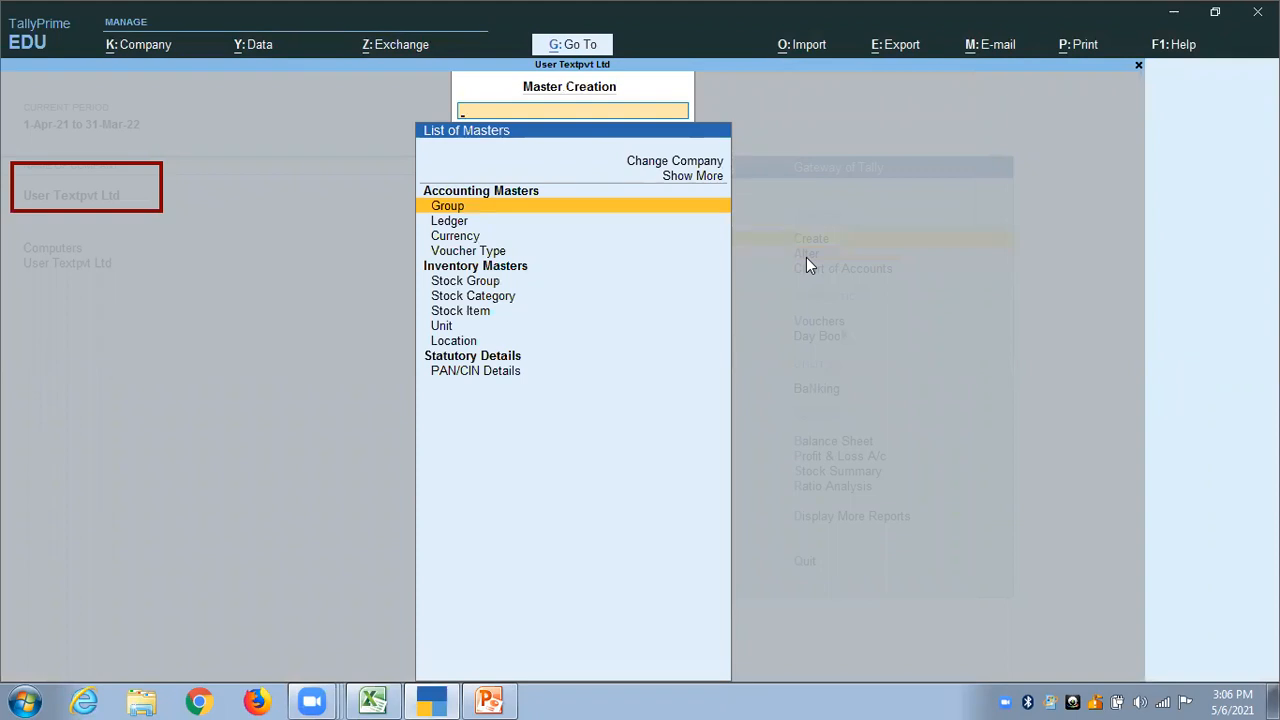
pyautogui.press('Down')
pyautogui.press('Return')
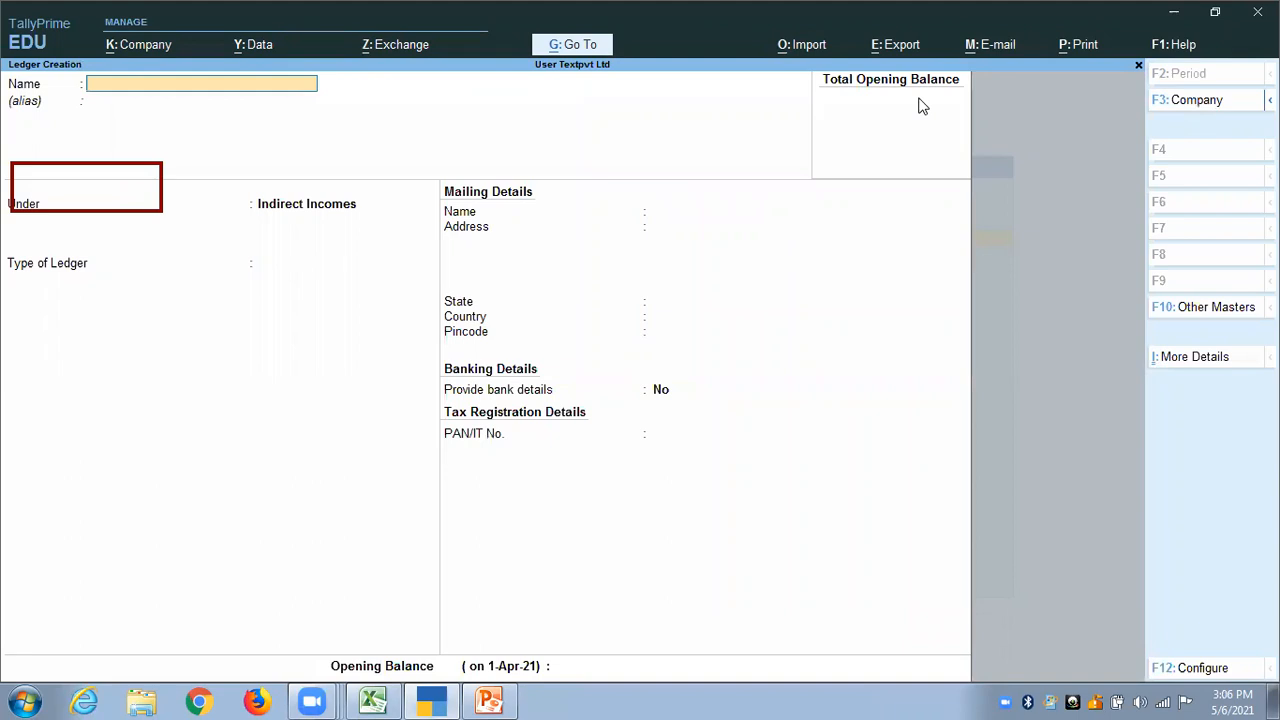
pyautogui.write('D')
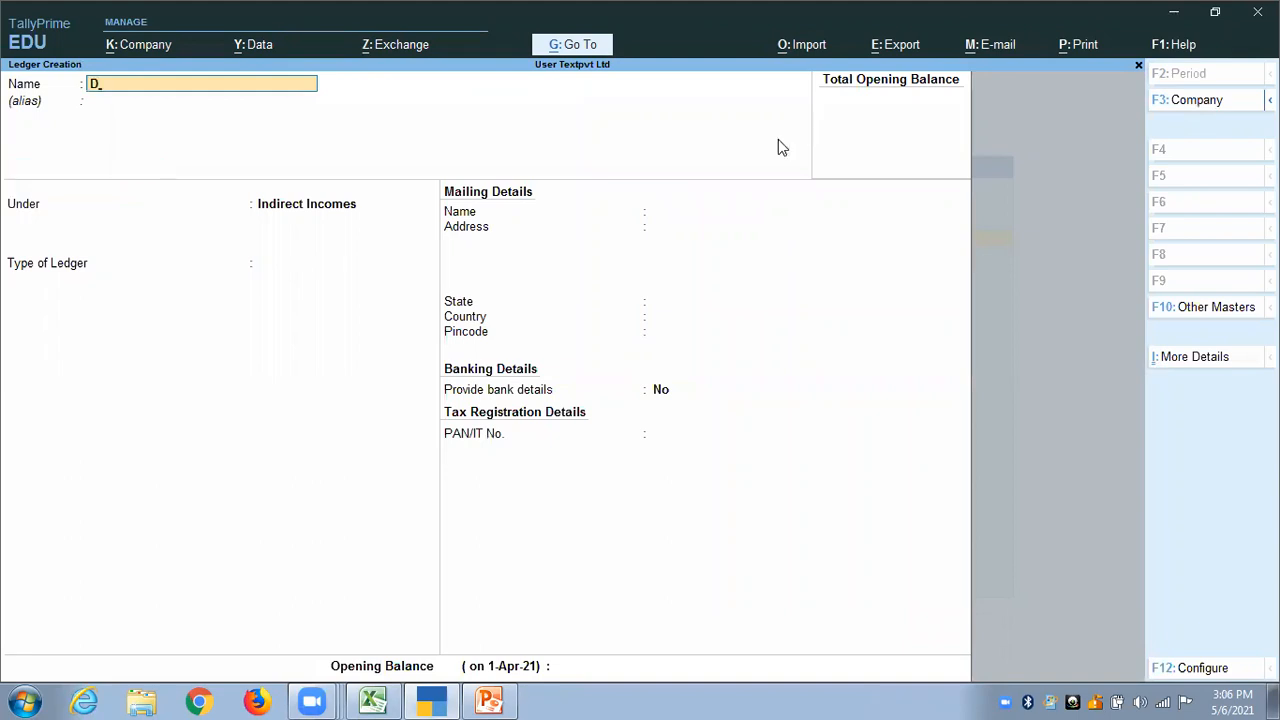
pyautogui.write('iscount allowed')
pyautogui.press('Return')
# Place the Discount Allowed ledger under Indirect Expenses with ledger type Not Applicable and save it.
pyautogui.write('I')
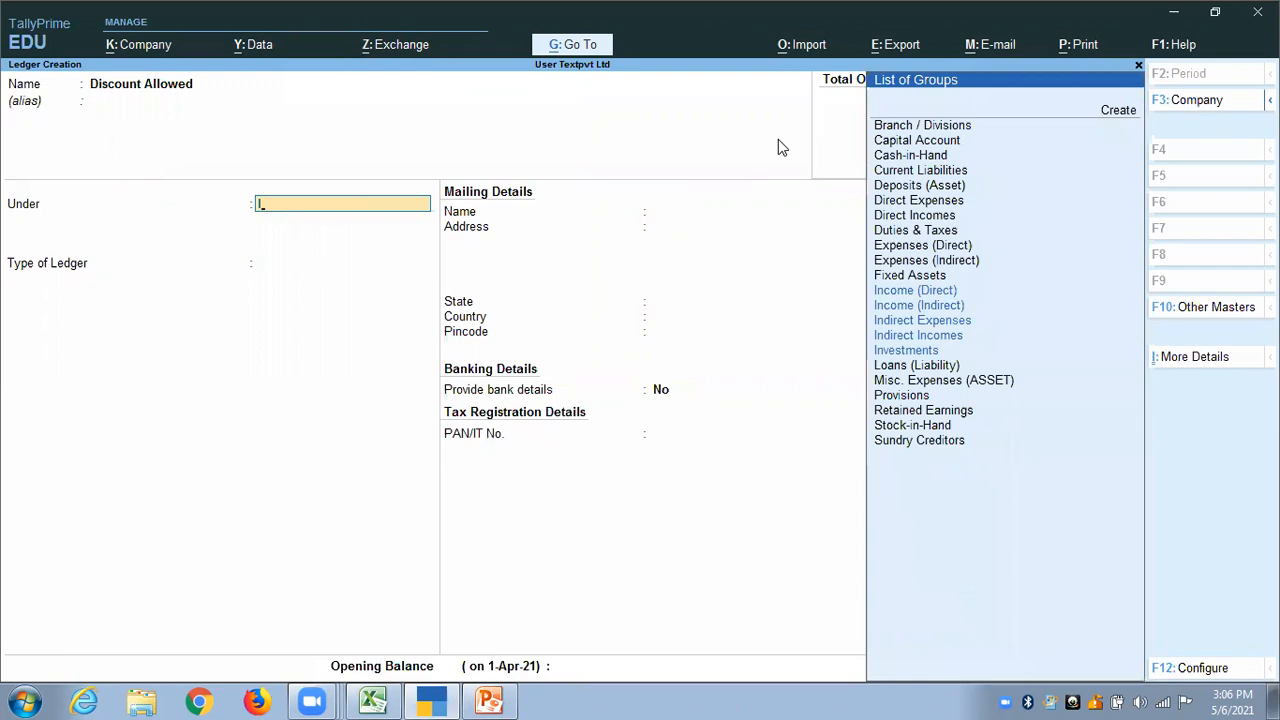
pyautogui.press('Down')
pyautogui.press('Down')
pyautogui.press('Down')
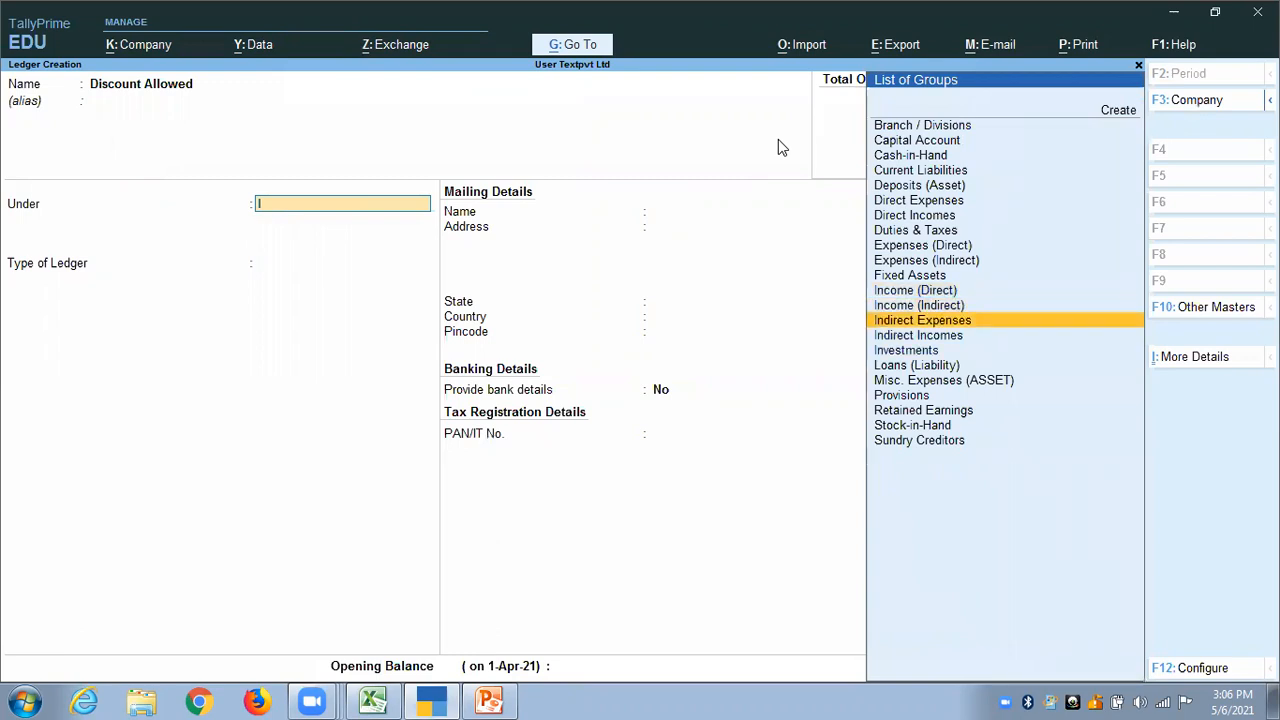
pyautogui.press('Return')
pyautogui.press('Return')
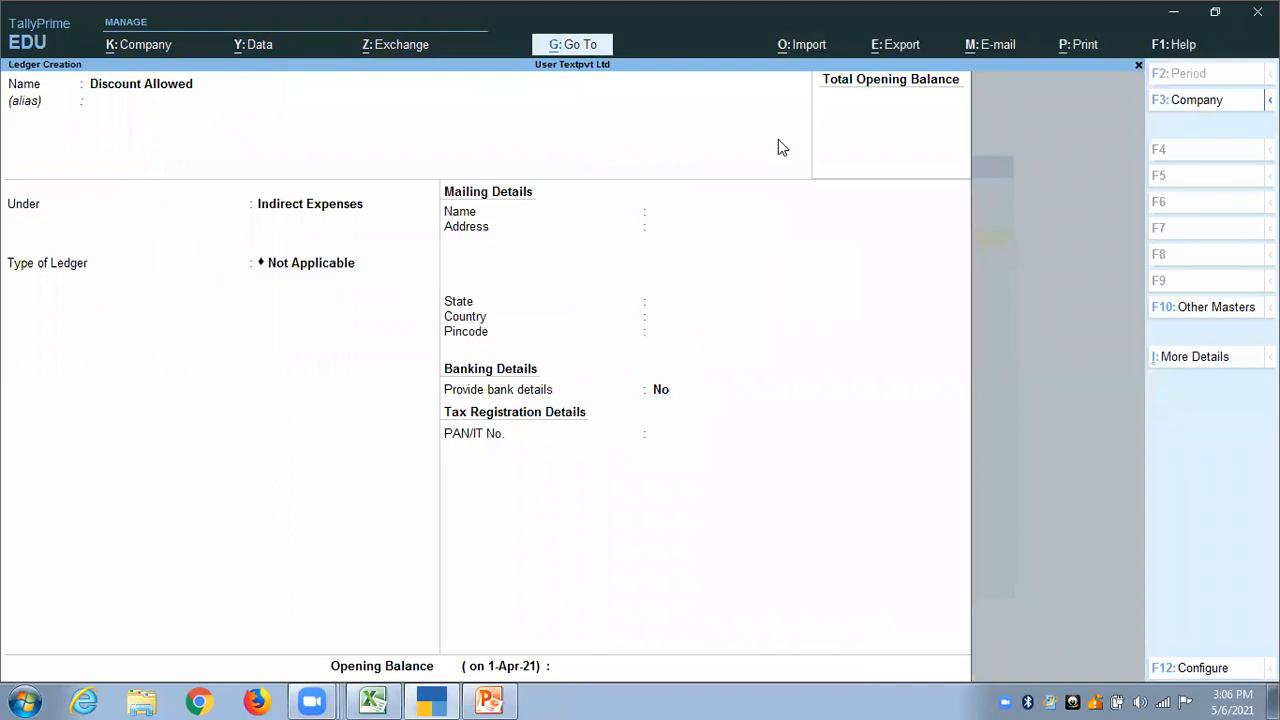
pyautogui.hotkey('ctrl', 'a')
pyautogui.press('Return')
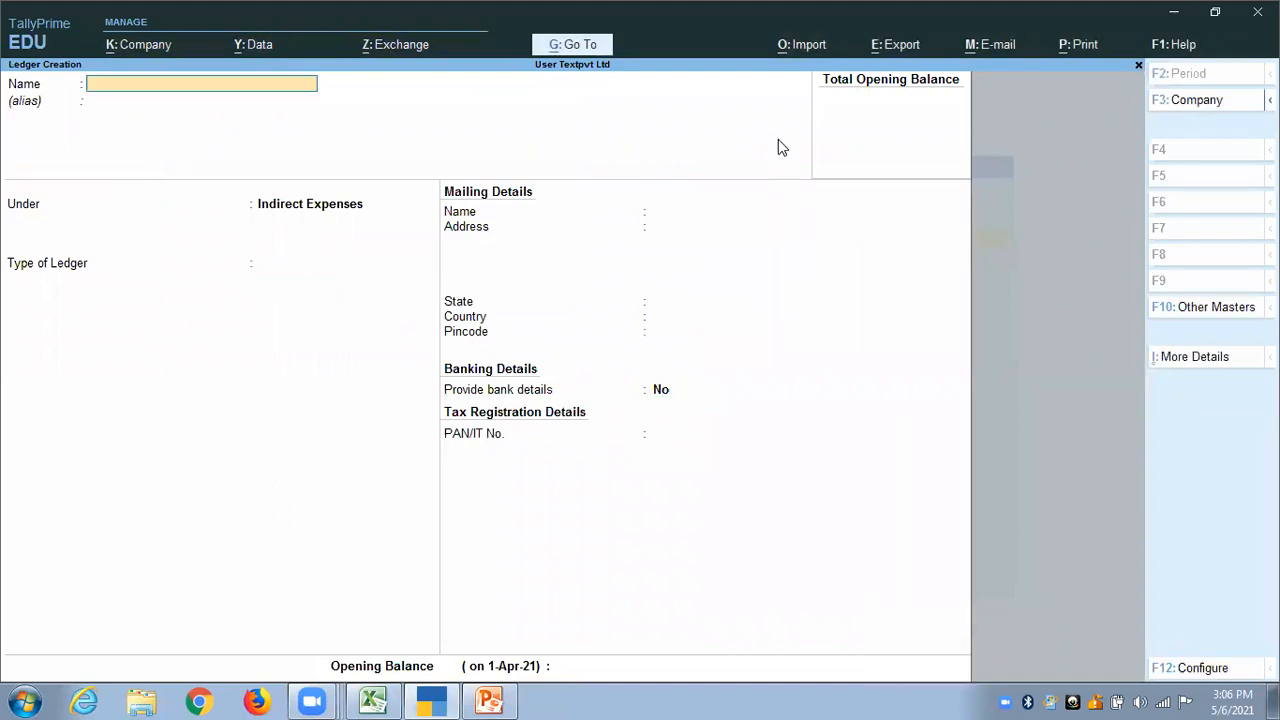
pyautogui.press('Escape')
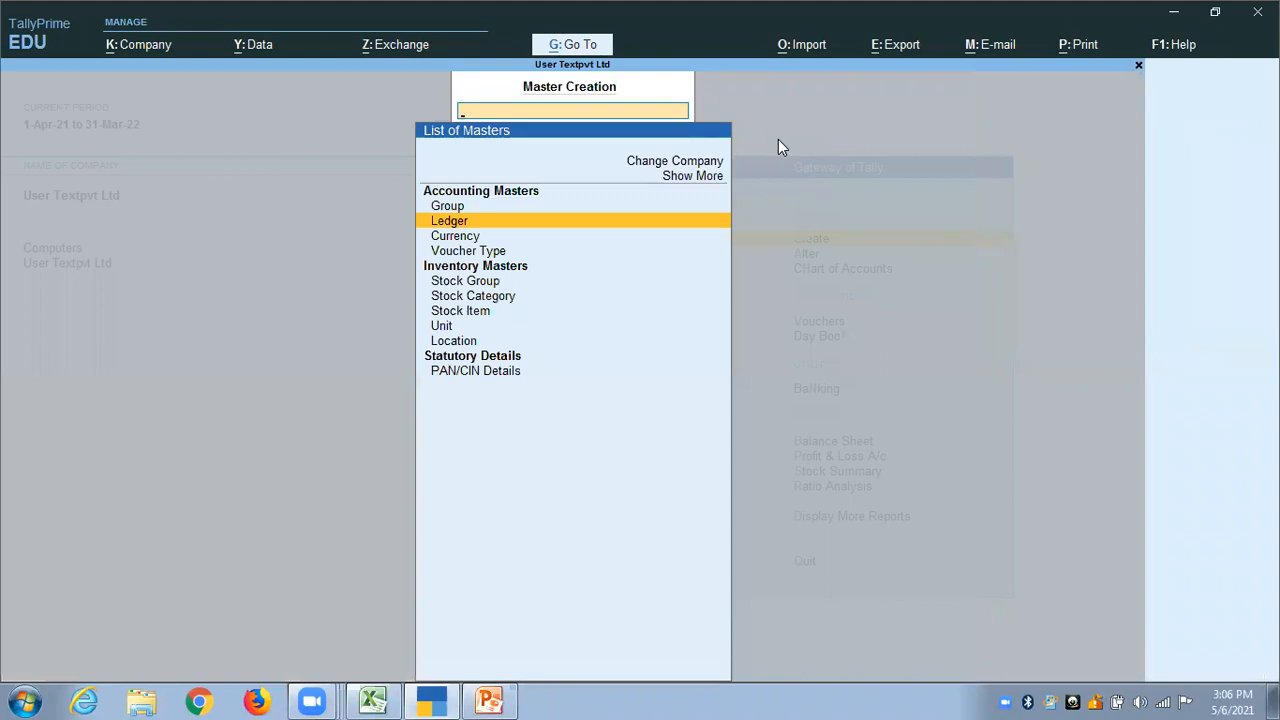
pyautogui.press('Down')
pyautogui.press('Down')
pyautogui.press('Down')
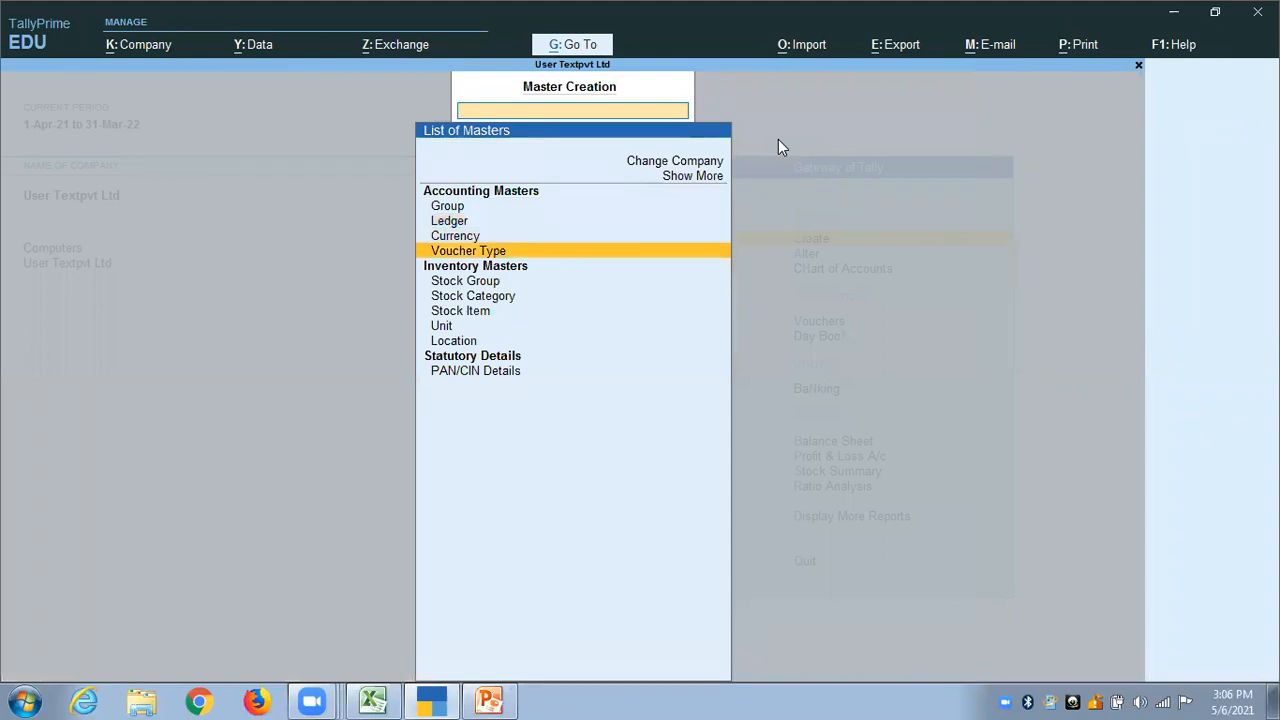
pyautogui.press('Return')
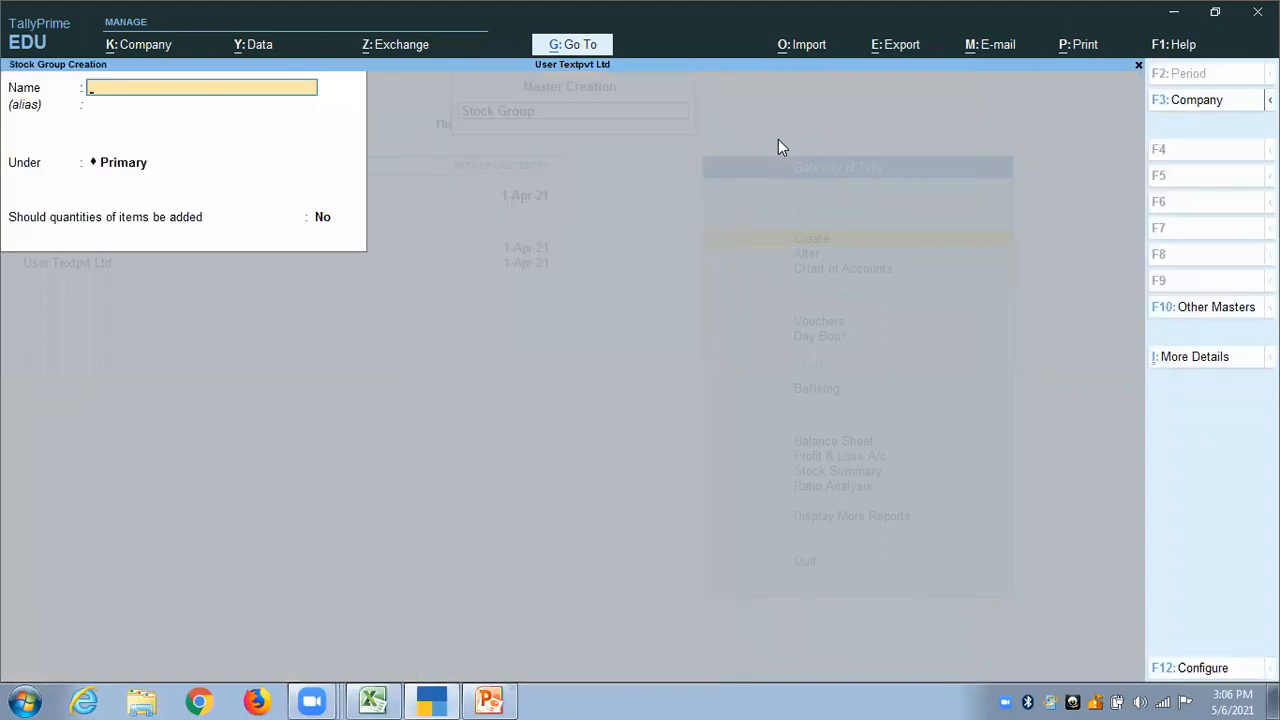
pyautogui.press('Escape')
pyautogui.press('Return')
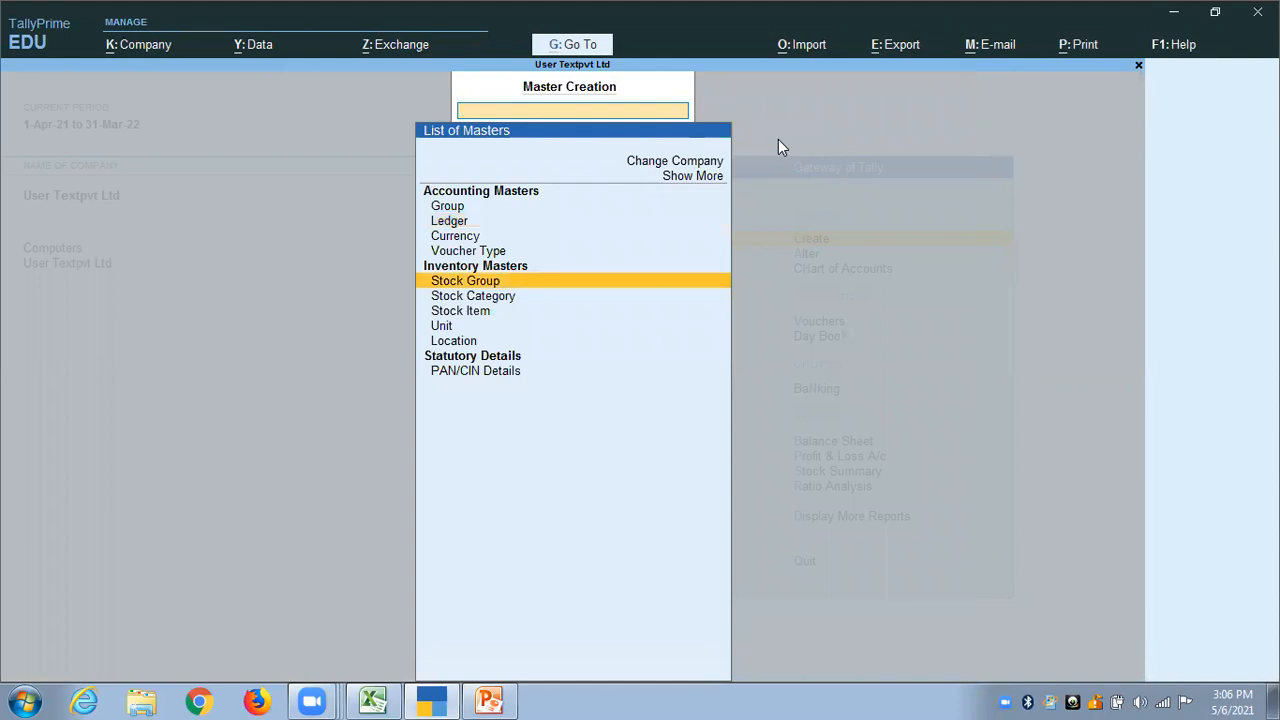
pyautogui.press('Down')
pyautogui.press('Up')
pyautogui.press('Escape')
# Open the Funiture stock group for alteration to review it, leaving it as it is.
pyautogui.press('Down')
pyautogui.press('Return')
pyautogui.press('Down')
pyautogui.press('Down')
pyautogui.press('Down')
pyautogui.press('Down')
pyautogui.press('Down')
pyautogui.press('Return')
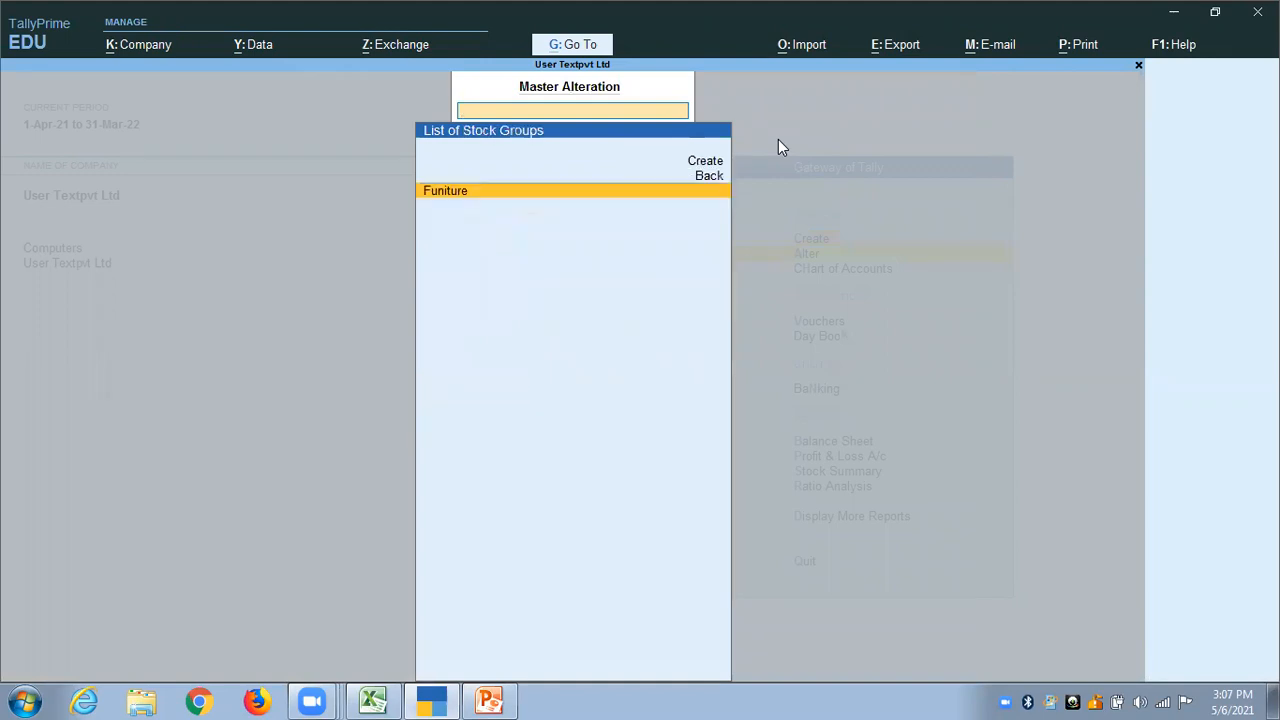
pyautogui.press('Return')
pyautogui.press('BackSpace')
pyautogui.press('Escape')
pyautogui.press('Escape')
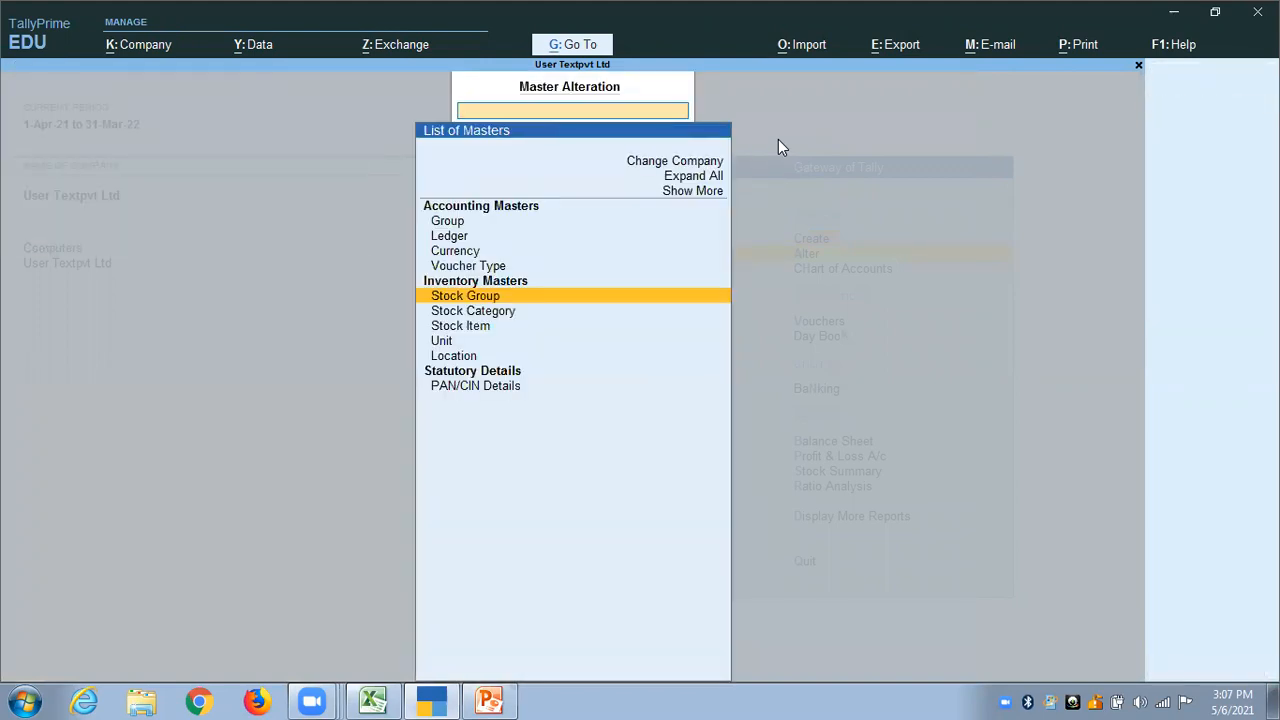
# Review the list of existing stock items in the alteration masters, then return to the Gateway of Tally.
pyautogui.press('Down')
pyautogui.press('Down')
pyautogui.press('Return')
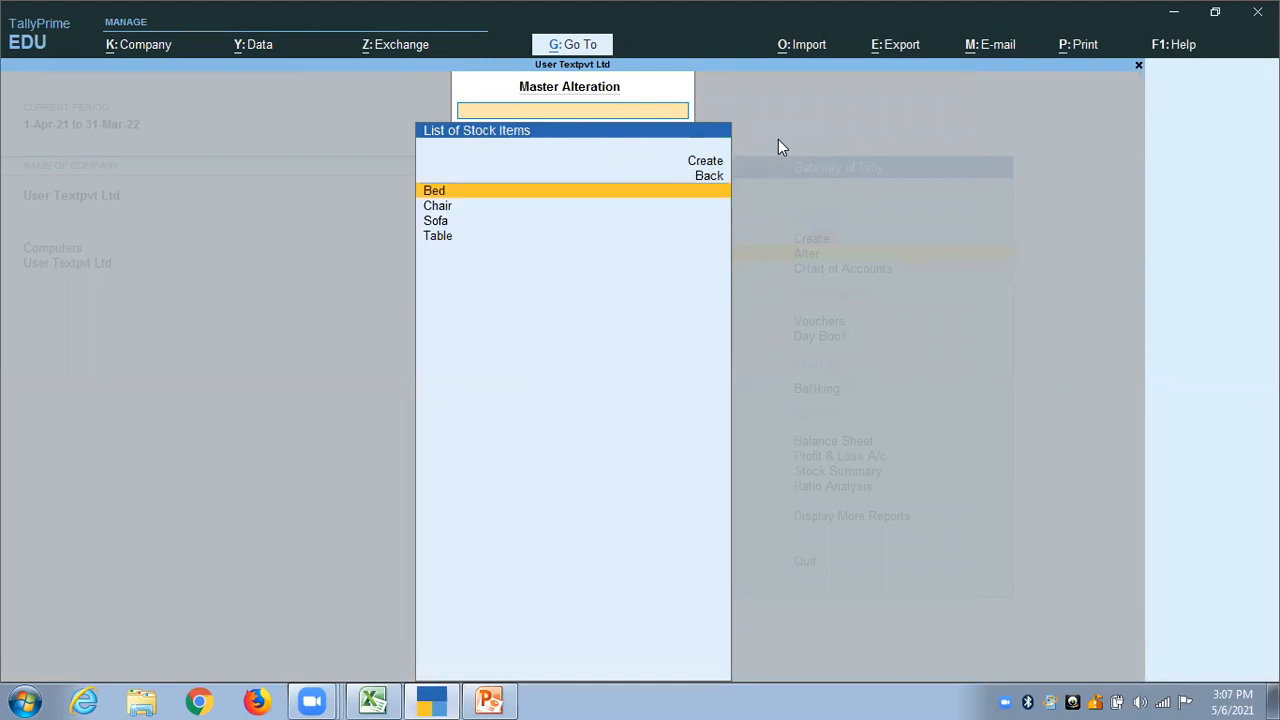
pyautogui.press('Escape')
pyautogui.press('Escape')
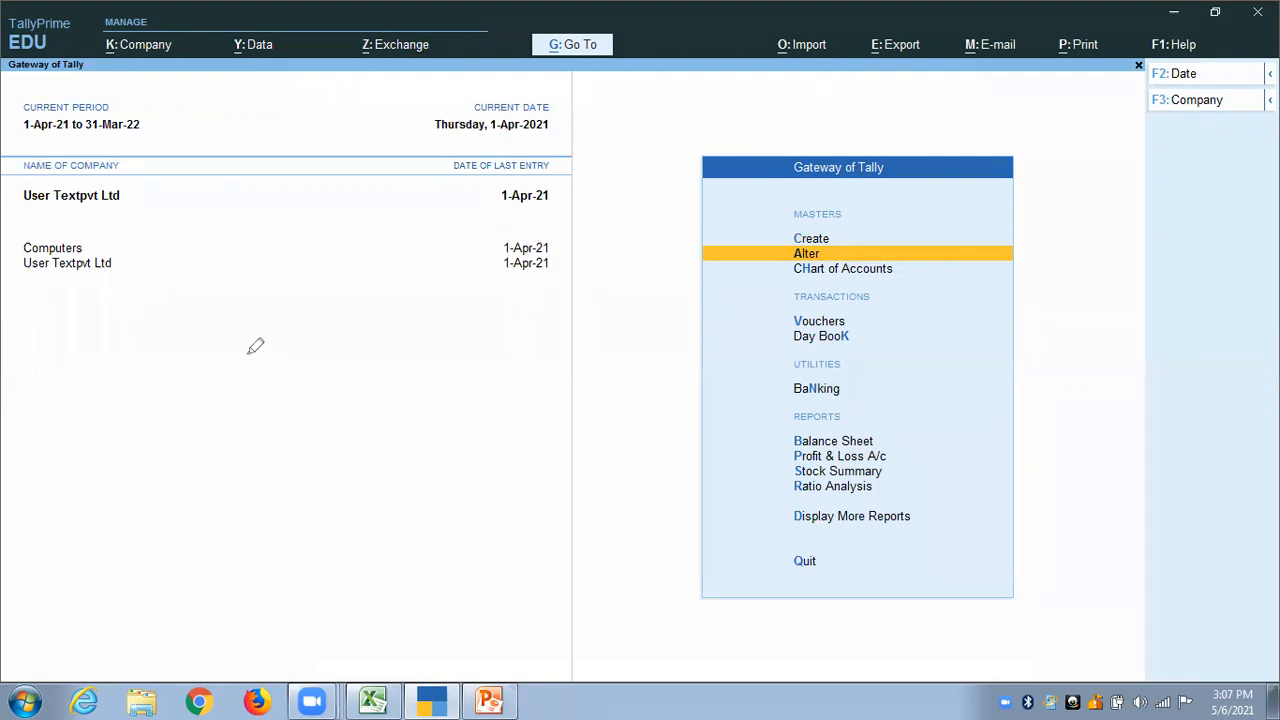
pyautogui.moveTo(250, 358); pyautogui.dragTo(278, 478)
pyautogui.moveTo(249, 356); pyautogui.dragTo(405, 293)
pyautogui.moveTo(265, 412); pyautogui.dragTo(428, 388)
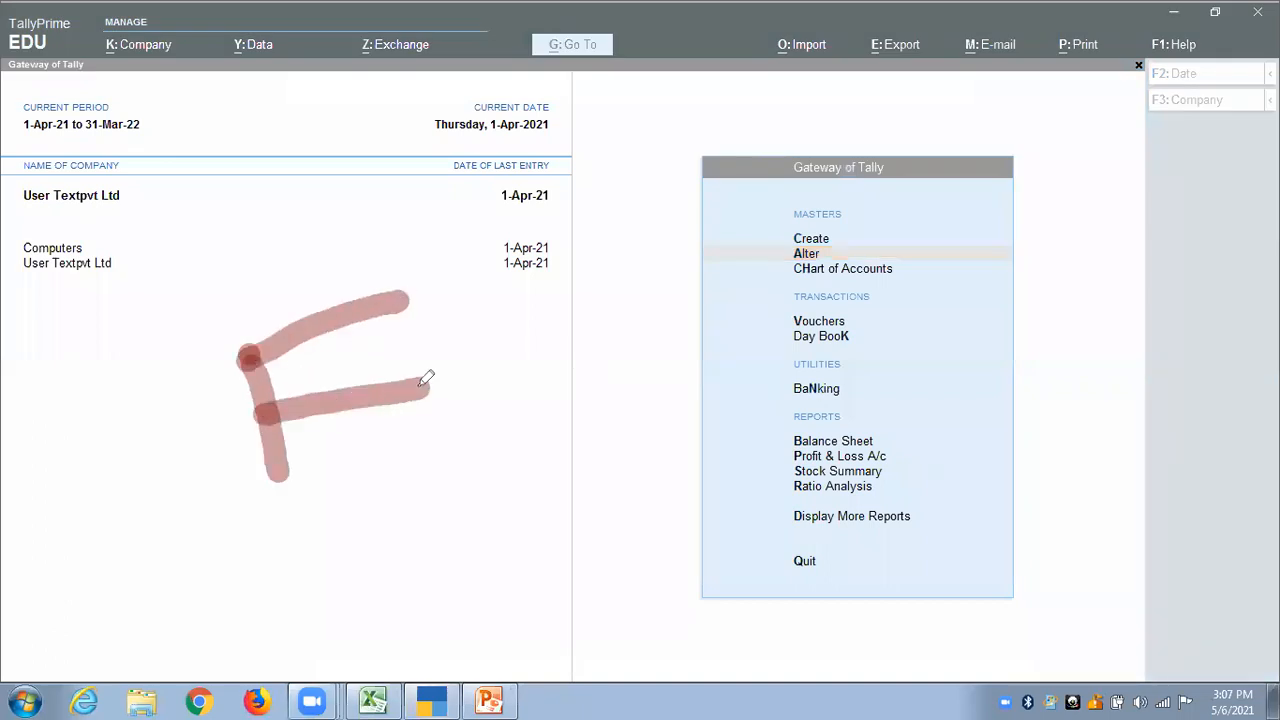
pyautogui.moveTo(465, 288); pyautogui.dragTo(510, 467)
pyautogui.moveTo(523, 296); pyautogui.dragTo(572, 455)
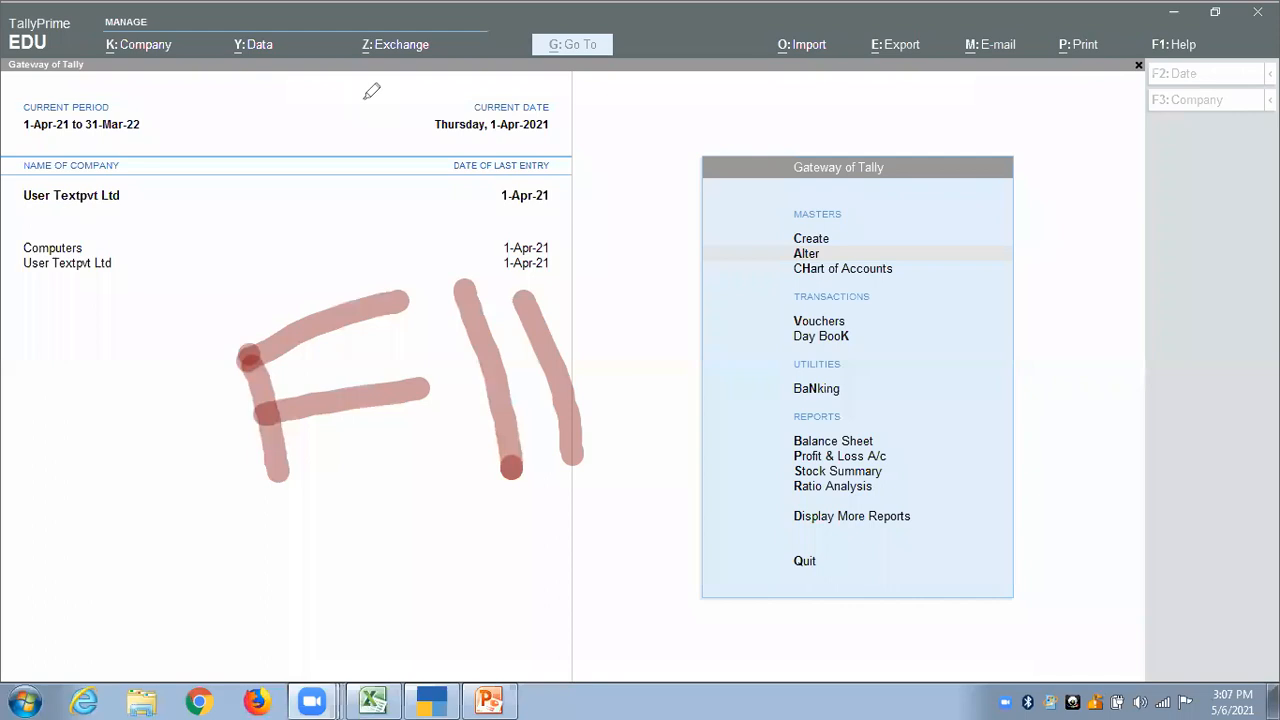
pyautogui.press('Escape')
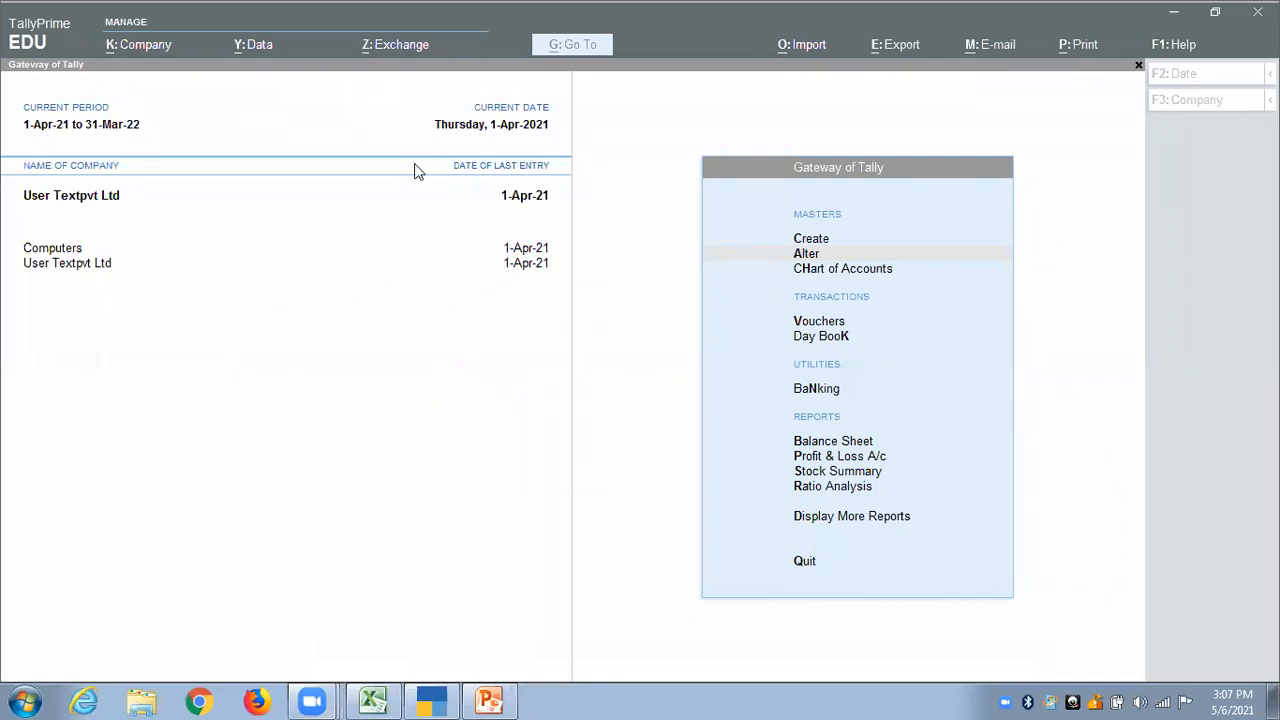
pyautogui.click(364, 310)
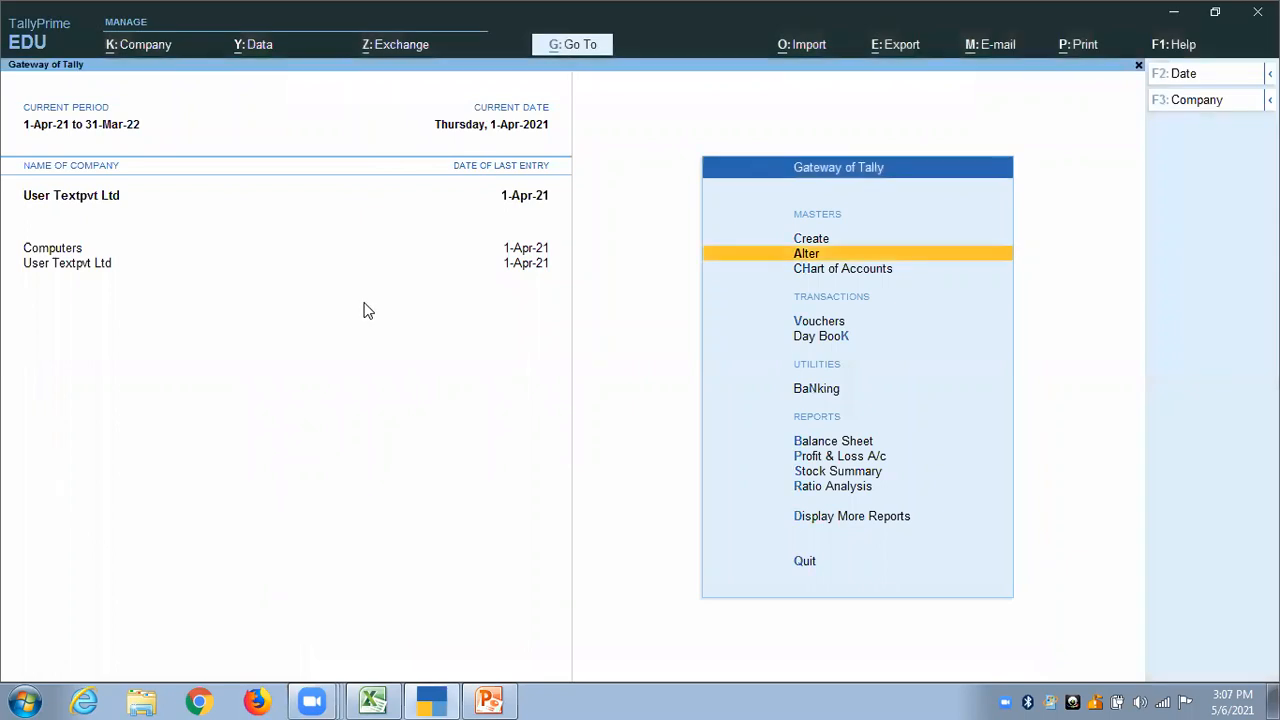
# Open the company features of User Textpvt Ltd and check the setting for using a discount column in invoices.
pyautogui.press('F11')
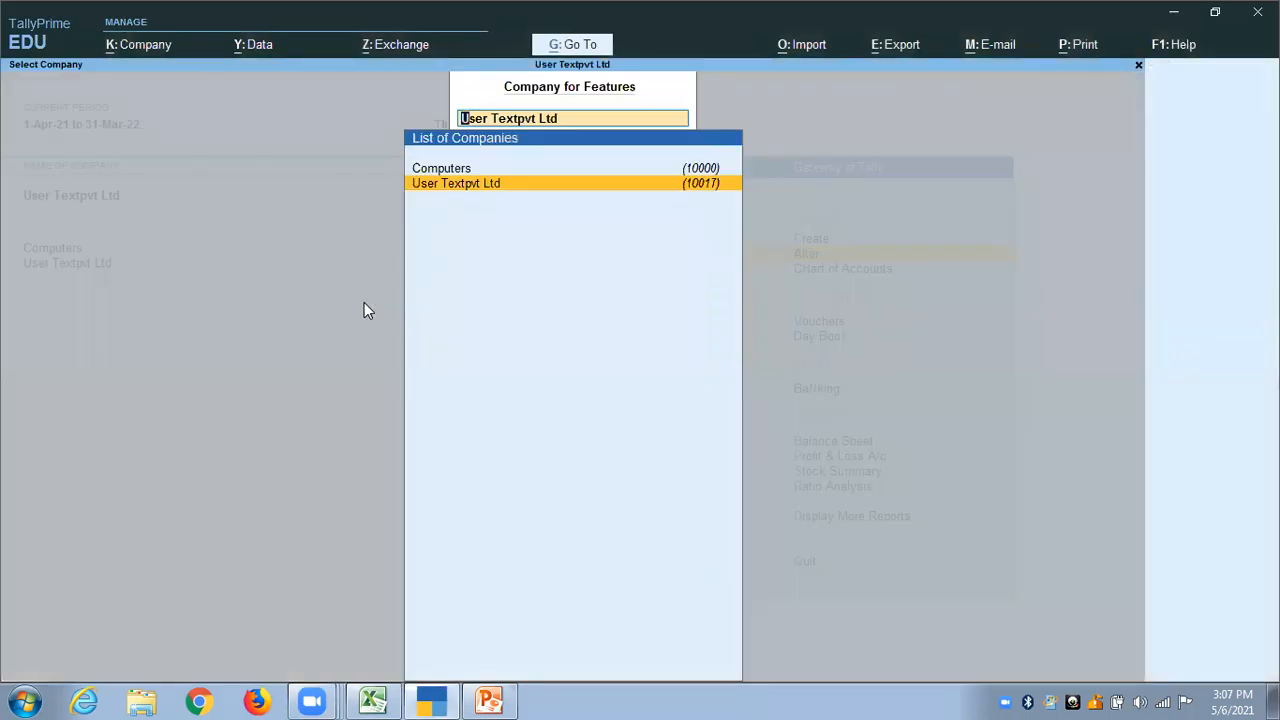
pyautogui.press('Return')
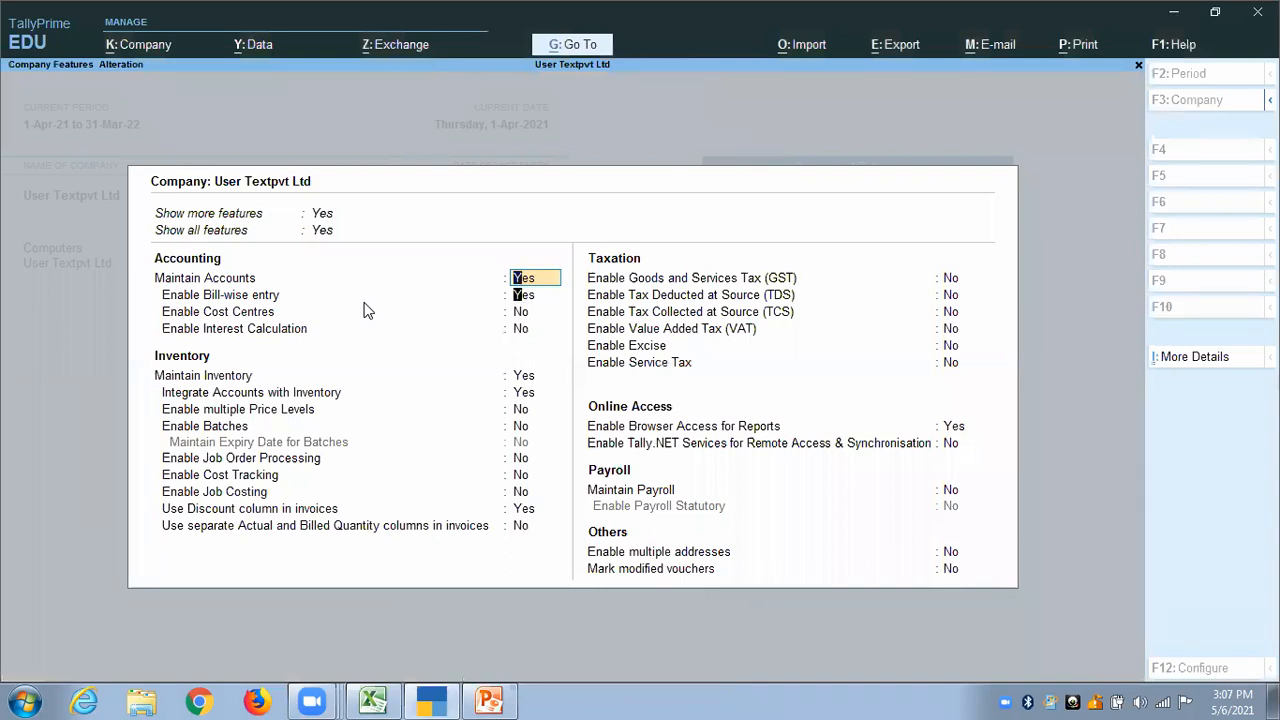
pyautogui.press('Return')
pyautogui.press('Return')
pyautogui.press('Return')
pyautogui.press('Return')
pyautogui.press('Return')
pyautogui.press('Return')
pyautogui.press('Return')
pyautogui.press('Return')
pyautogui.press('Return')
pyautogui.press('Return')
pyautogui.press('Return')
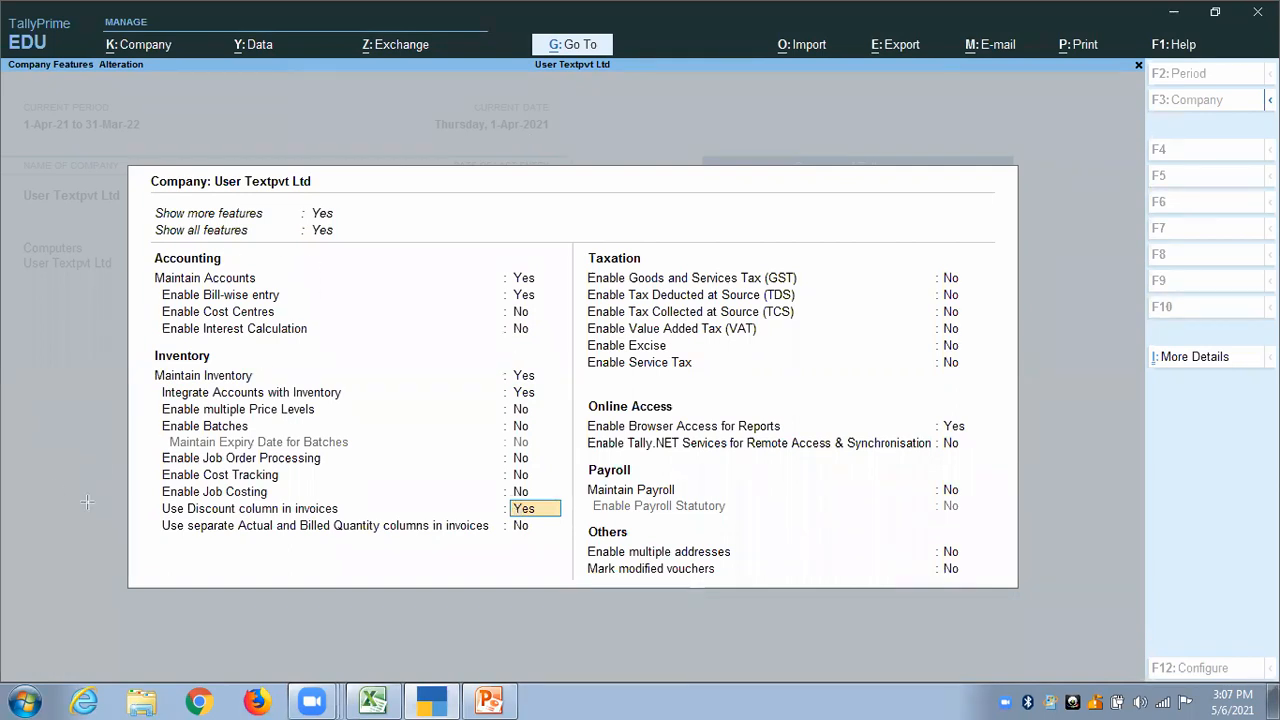
pyautogui.moveTo(78, 513); pyautogui.dragTo(549, 519)
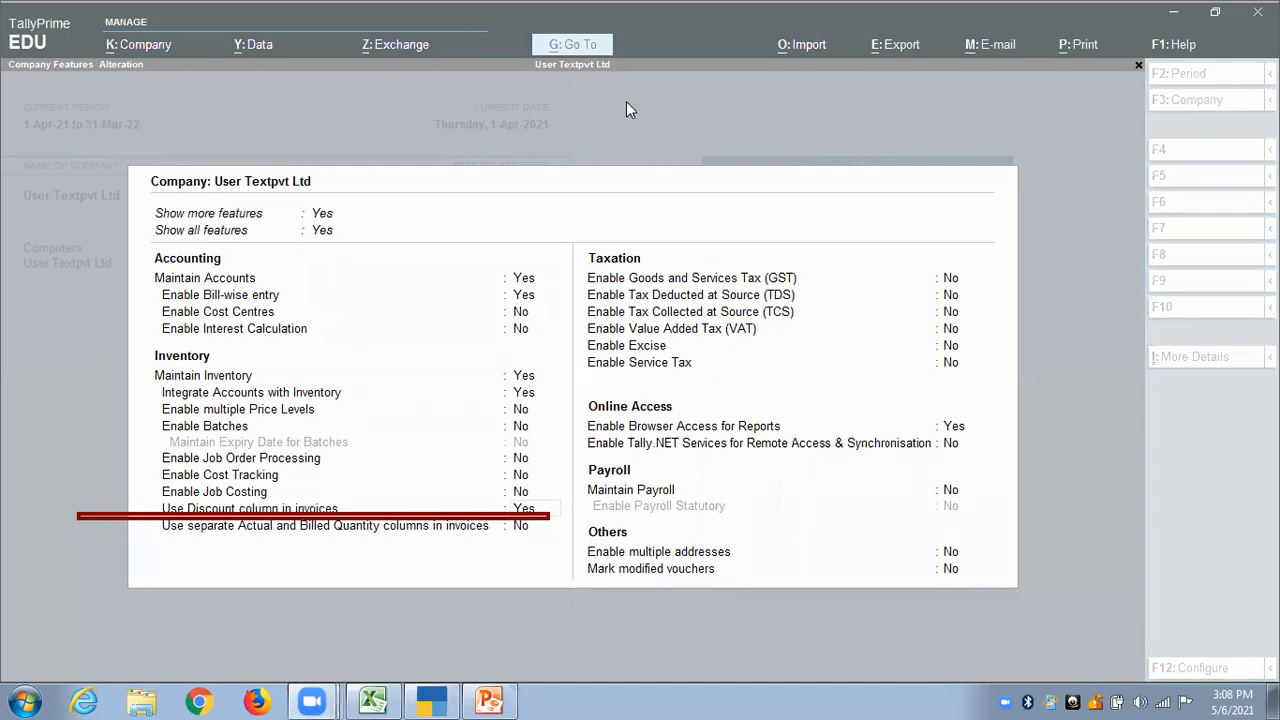
pyautogui.click(518, 514)
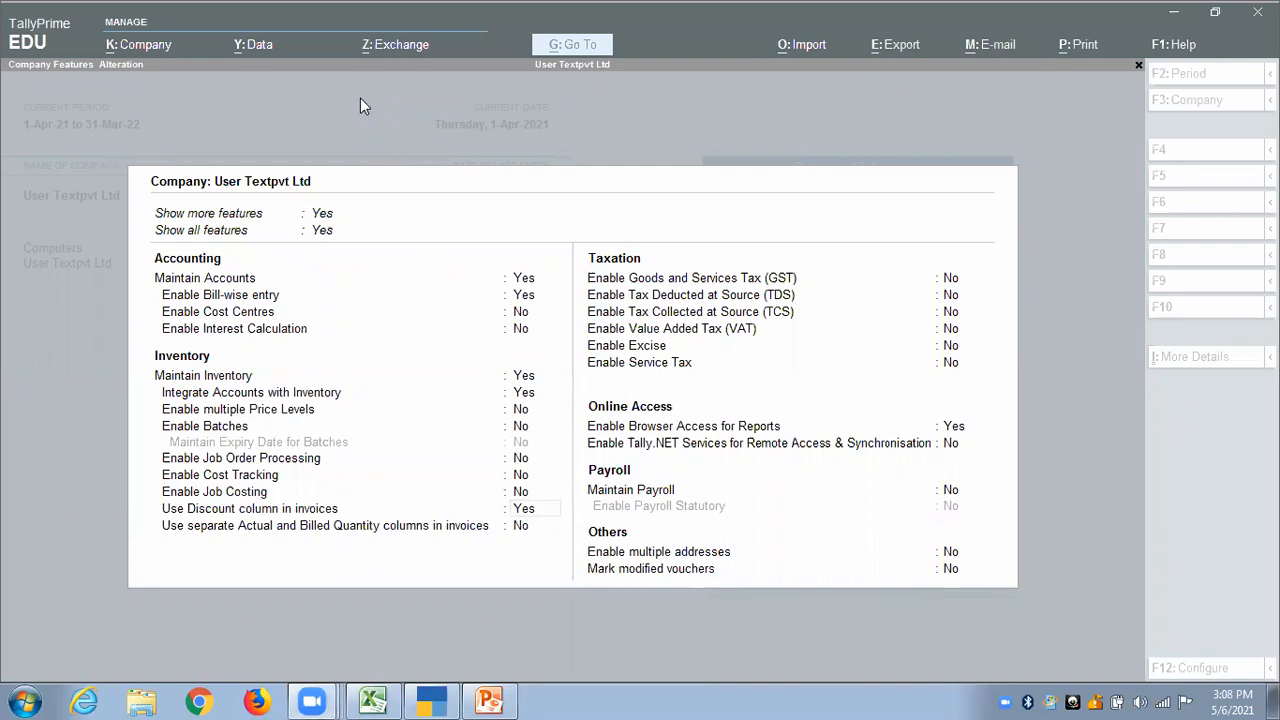
pyautogui.moveTo(493, 495); pyautogui.dragTo(549, 527)
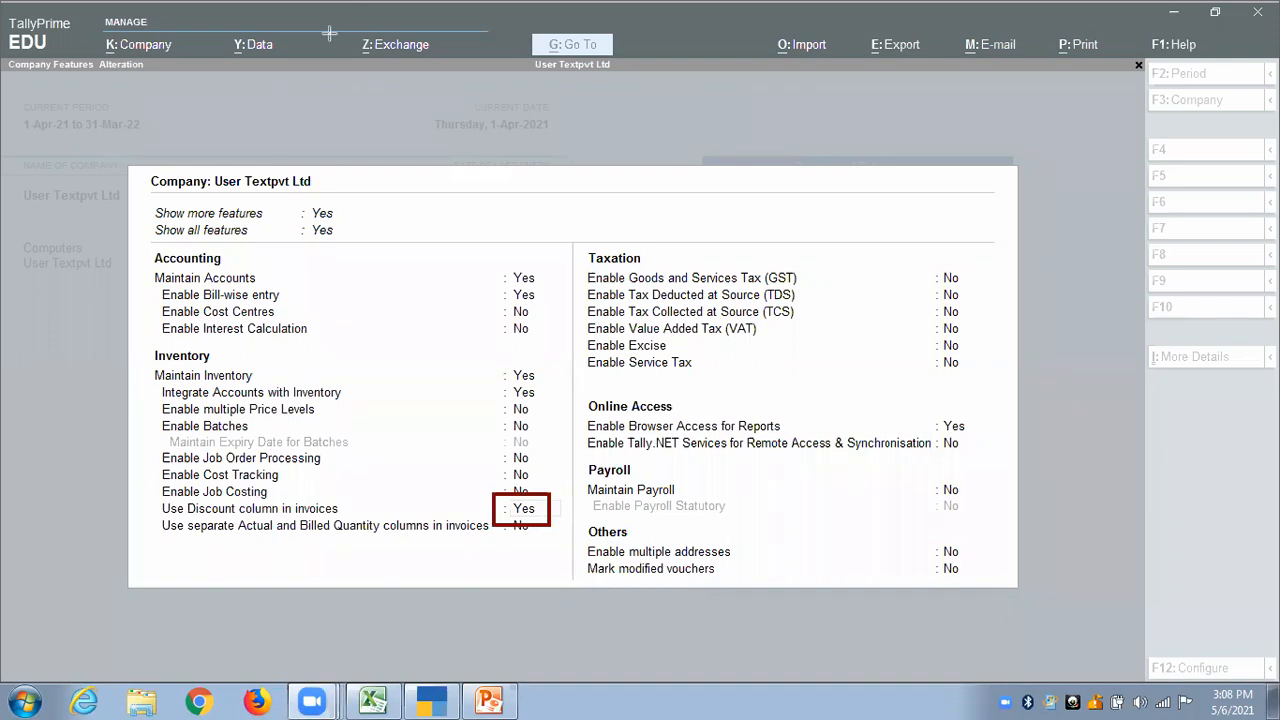
pyautogui.click(827, 98)
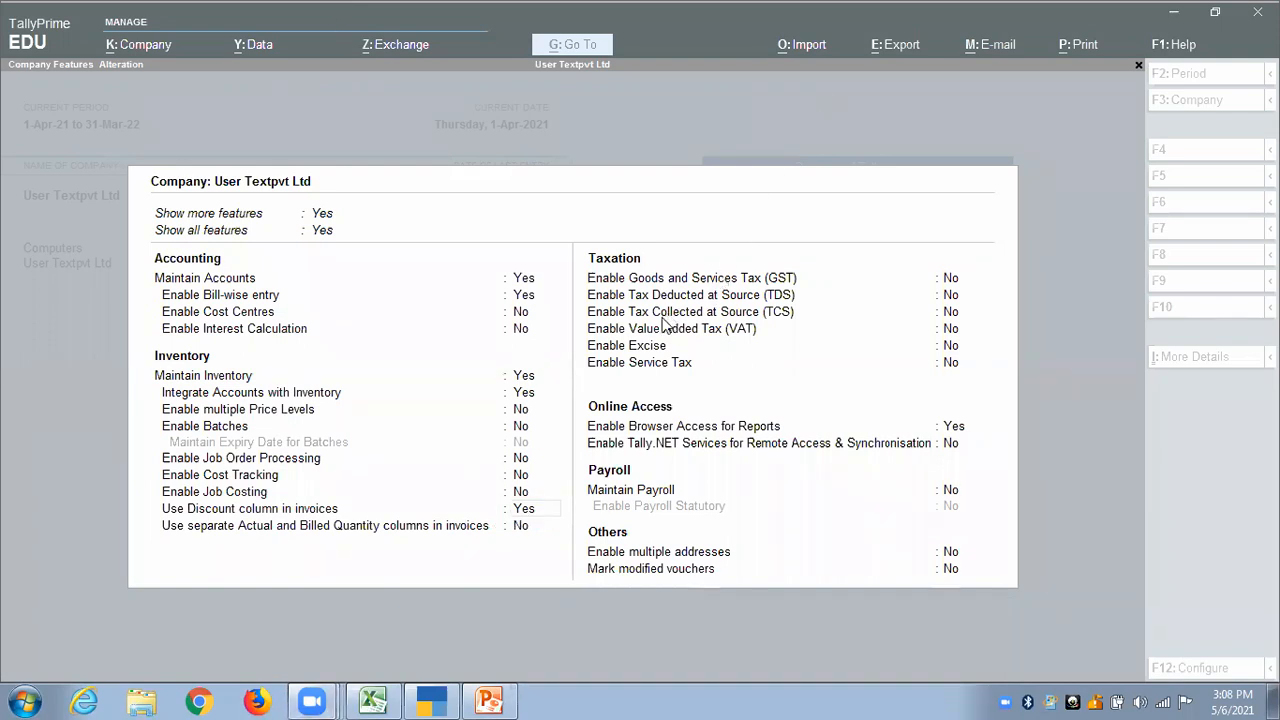
pyautogui.click(572, 359)
# Close the company features of User Textpvt Ltd and return to the Gateway of Tally.
pyautogui.press('Escape')
pyautogui.press('Escape')
pyautogui.press('Escape')
pyautogui.press('Escape')
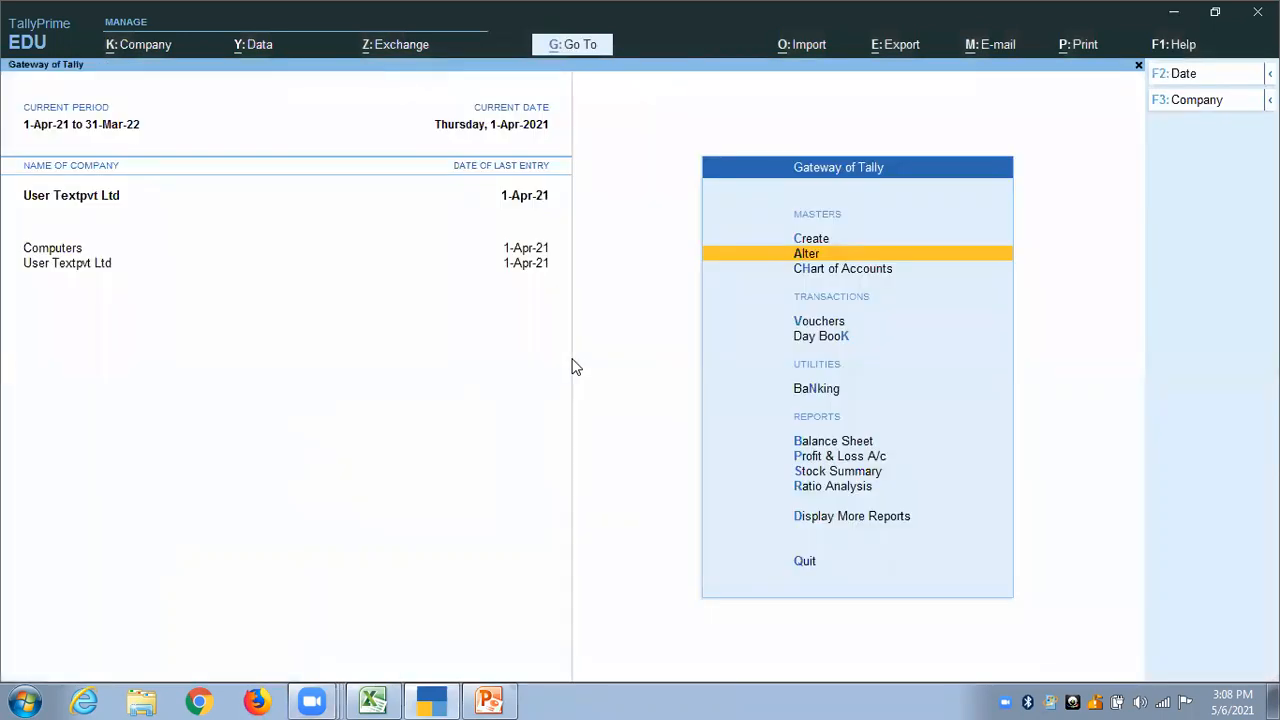
# Start a new purchase voucher with supplier invoice number 001 dated 1-Apr-21.
pyautogui.press('Down')
pyautogui.press('Down')
pyautogui.press('Return')
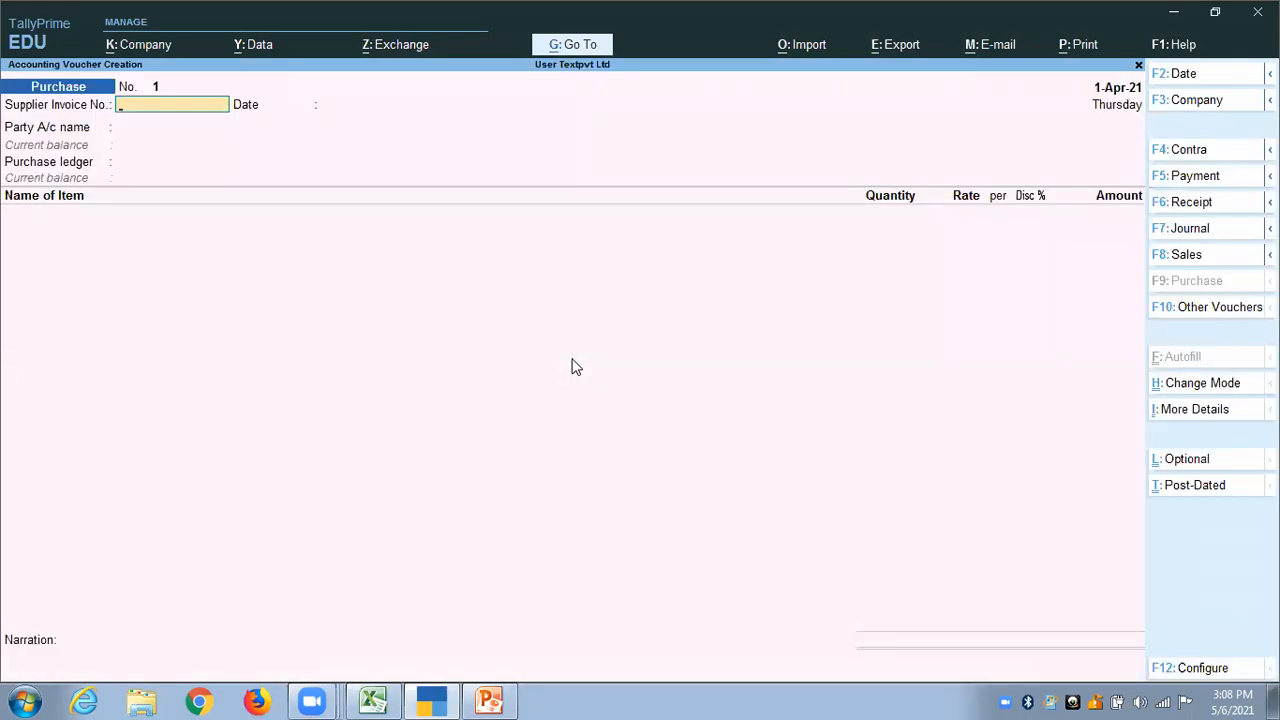
pyautogui.write('001')
pyautogui.press('Return')
pyautogui.press('Return')
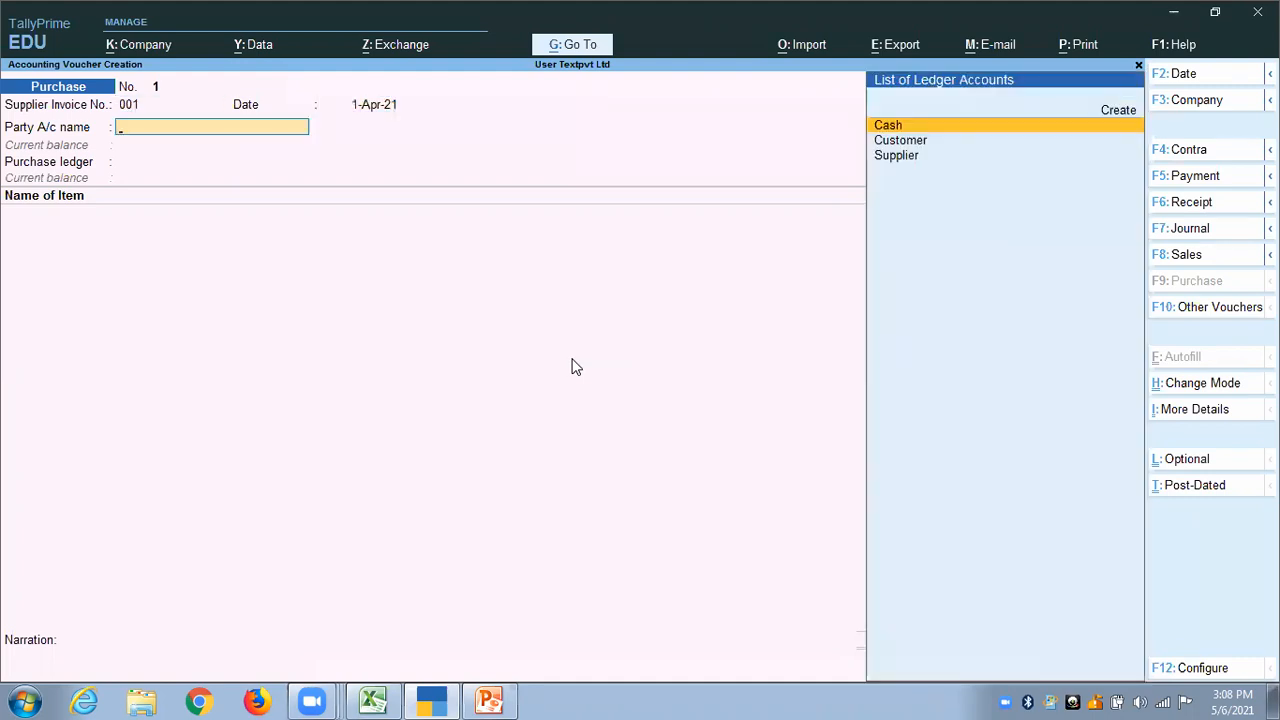
# Choose Supplier as the purchase voucher's party account and leave all receipt details blank.
pyautogui.press('Down')
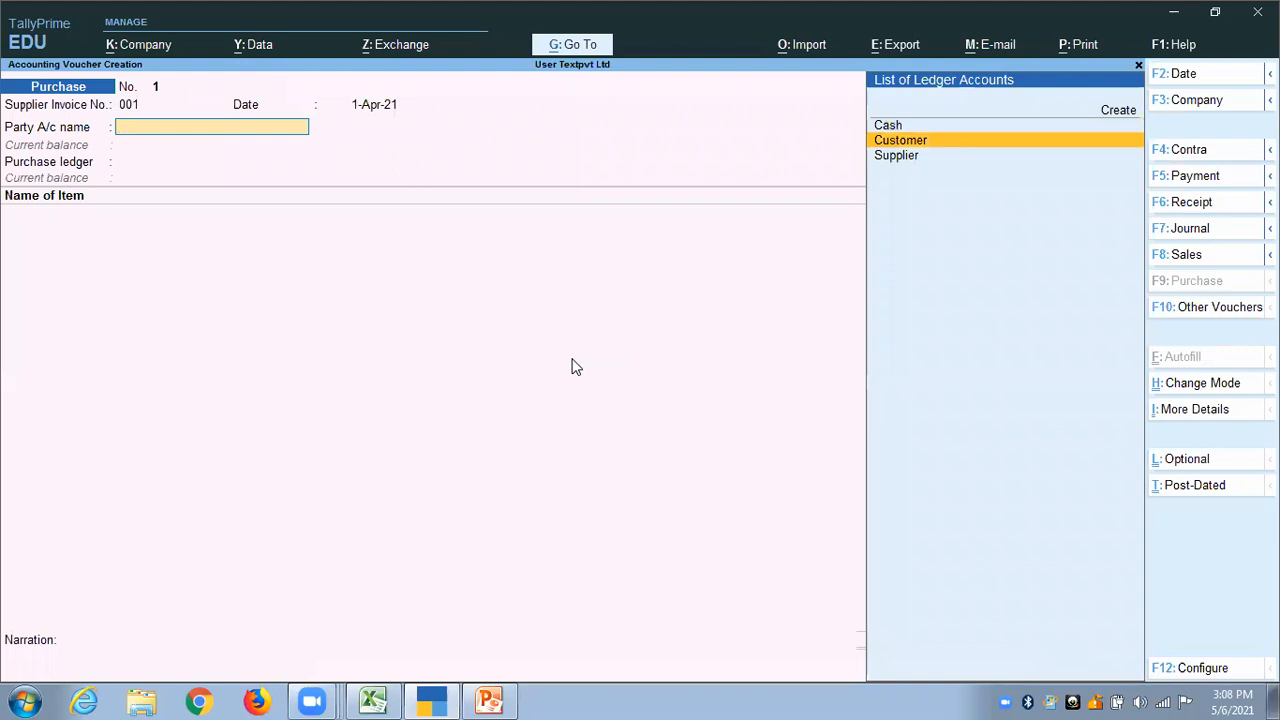
pyautogui.press('Down')
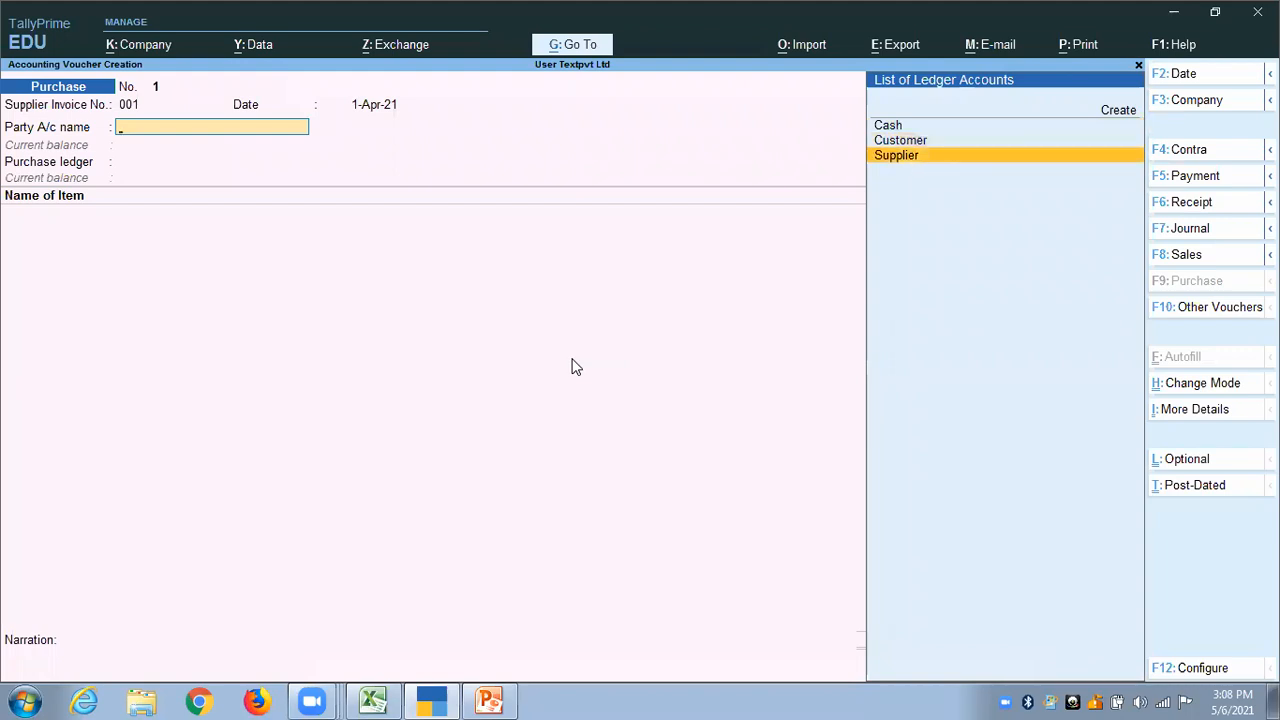
pyautogui.press('Return')
pyautogui.press('Return')
pyautogui.press('Return')
pyautogui.press('Return')
pyautogui.press('Return')
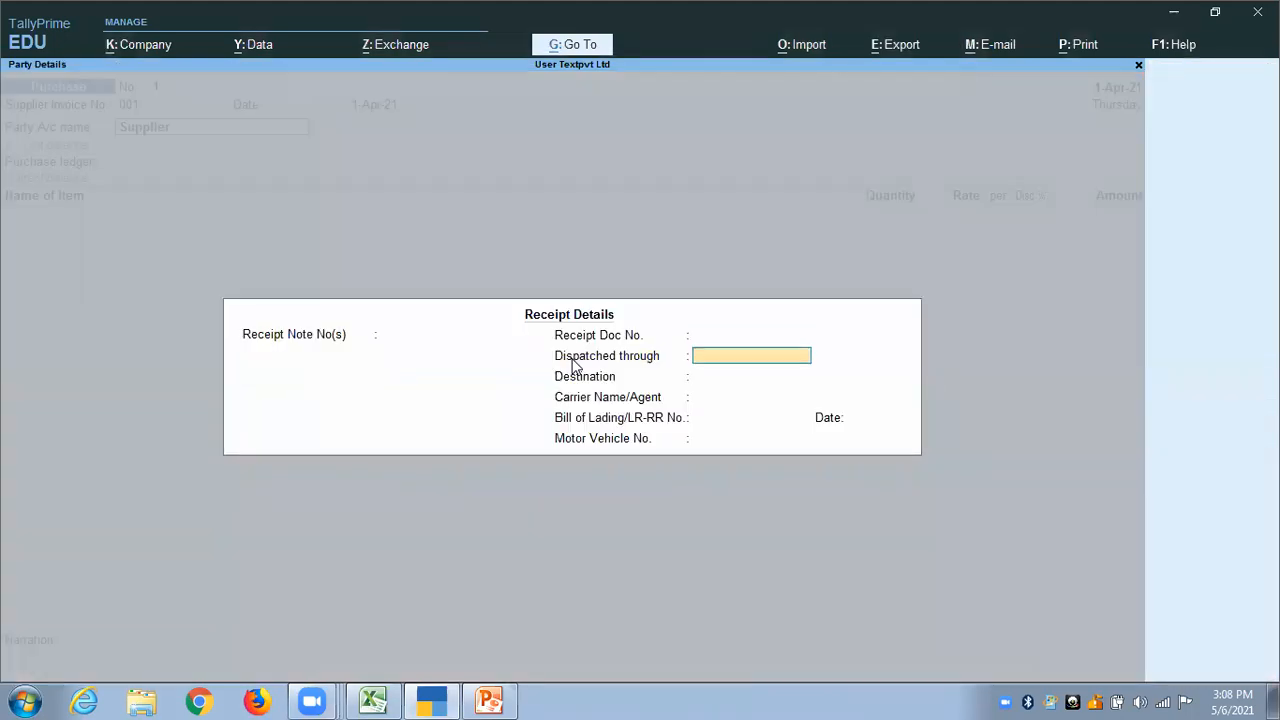
pyautogui.press('Return')
pyautogui.press('Return')
pyautogui.press('Return')
pyautogui.press('Return')
pyautogui.press('Return')
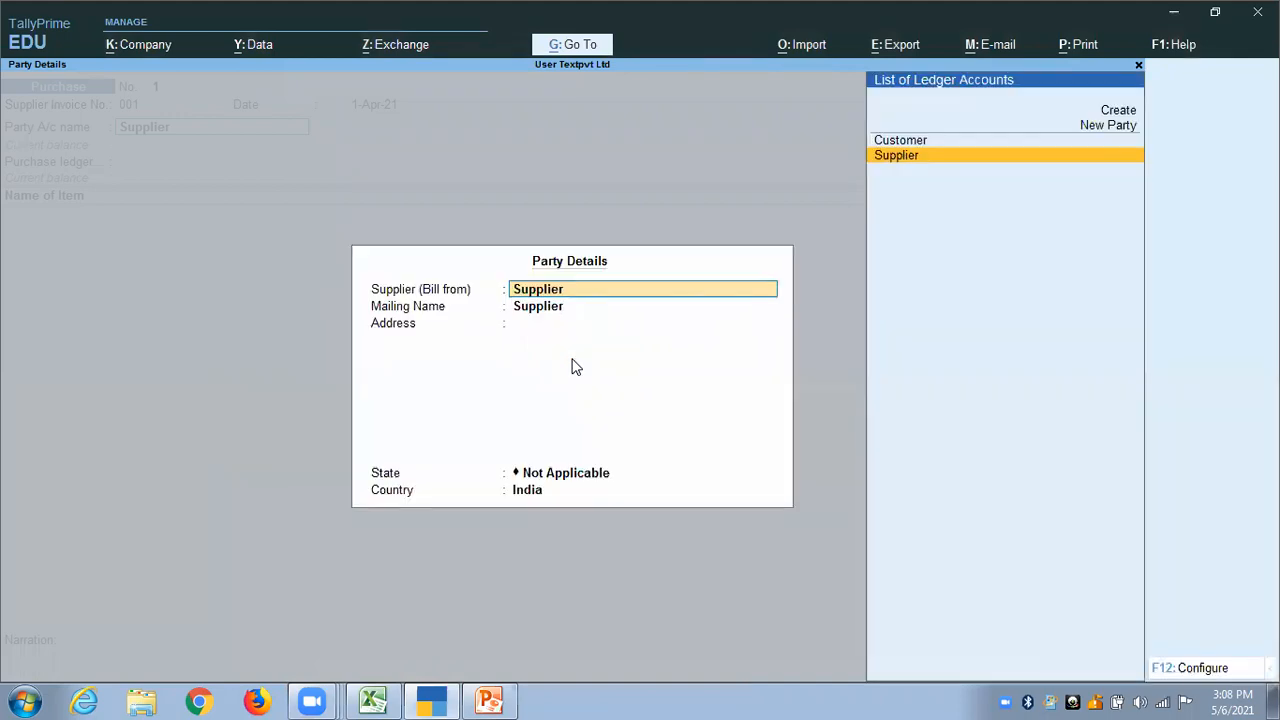
# Accept the party details with state Not Applicable and country India, and use Purchase as the purchase ledger.
pyautogui.press('Return')
pyautogui.press('Return')
pyautogui.press('Return')
pyautogui.press('Return')
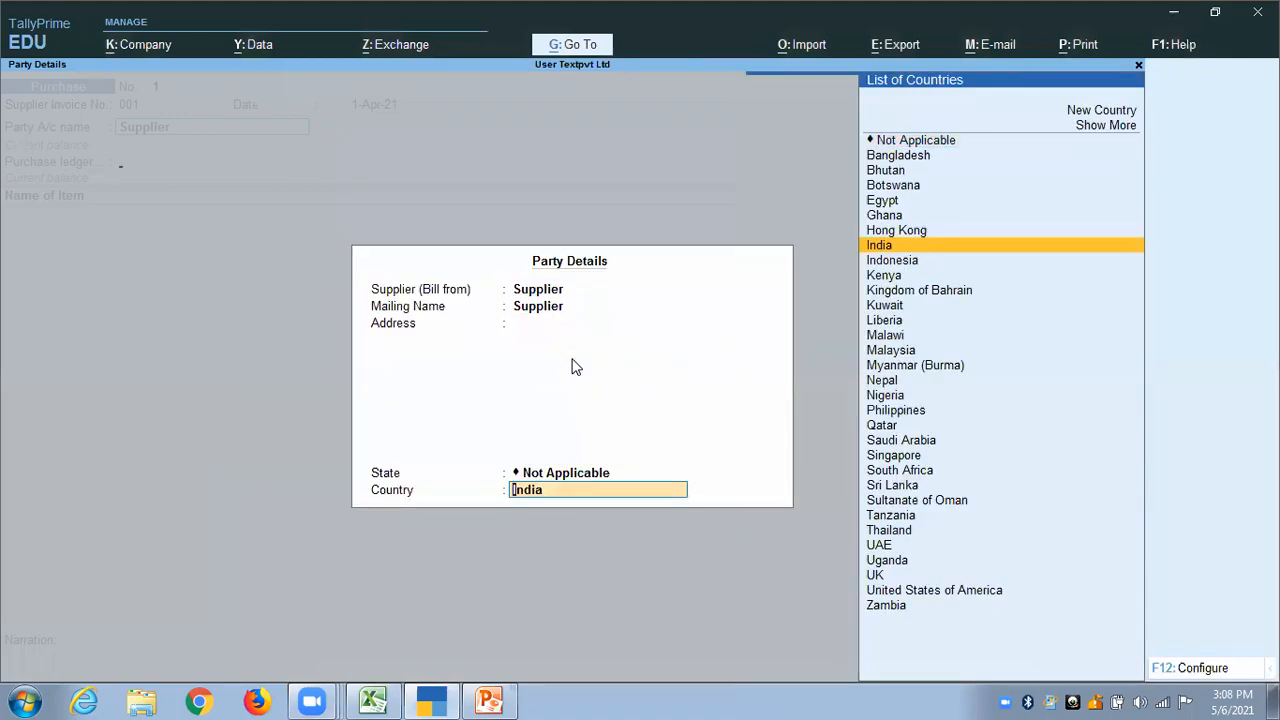
pyautogui.press('Return')
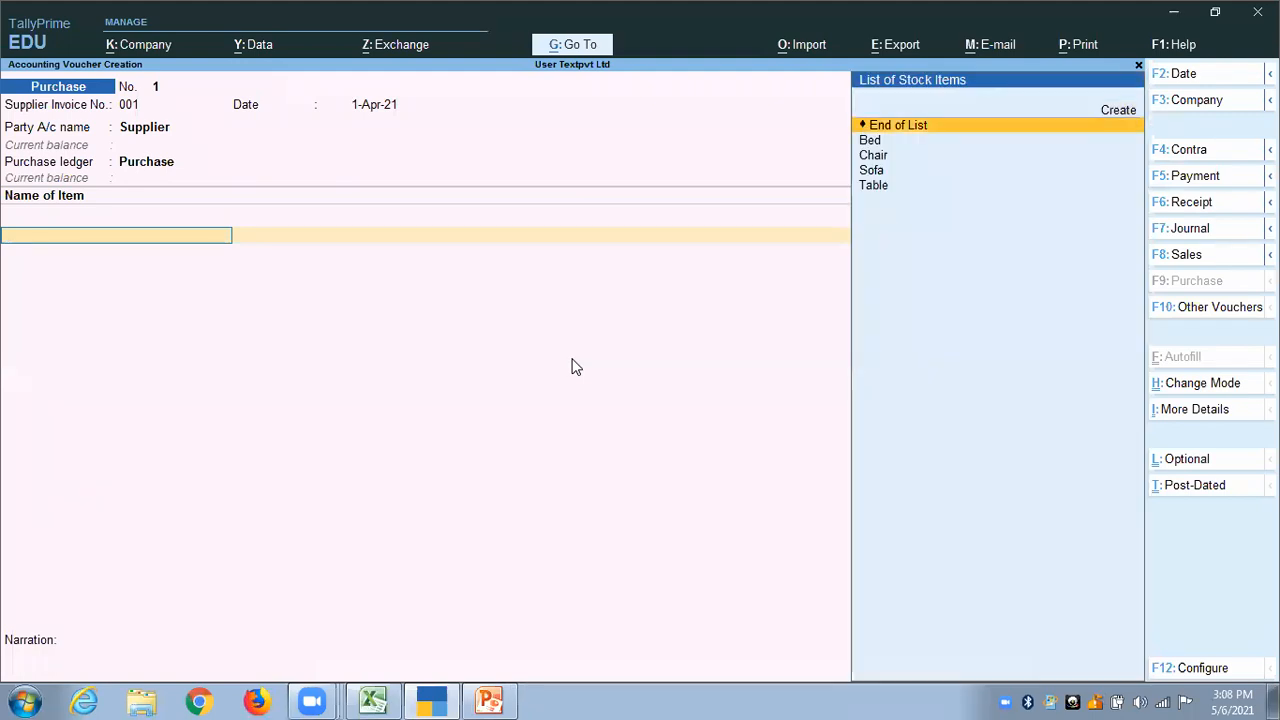
# Add the stock item Bed to the purchase voucher with quantity 1 pcs at a rate of 4,000 per pcs.
pyautogui.press('Down')
pyautogui.press('Return')
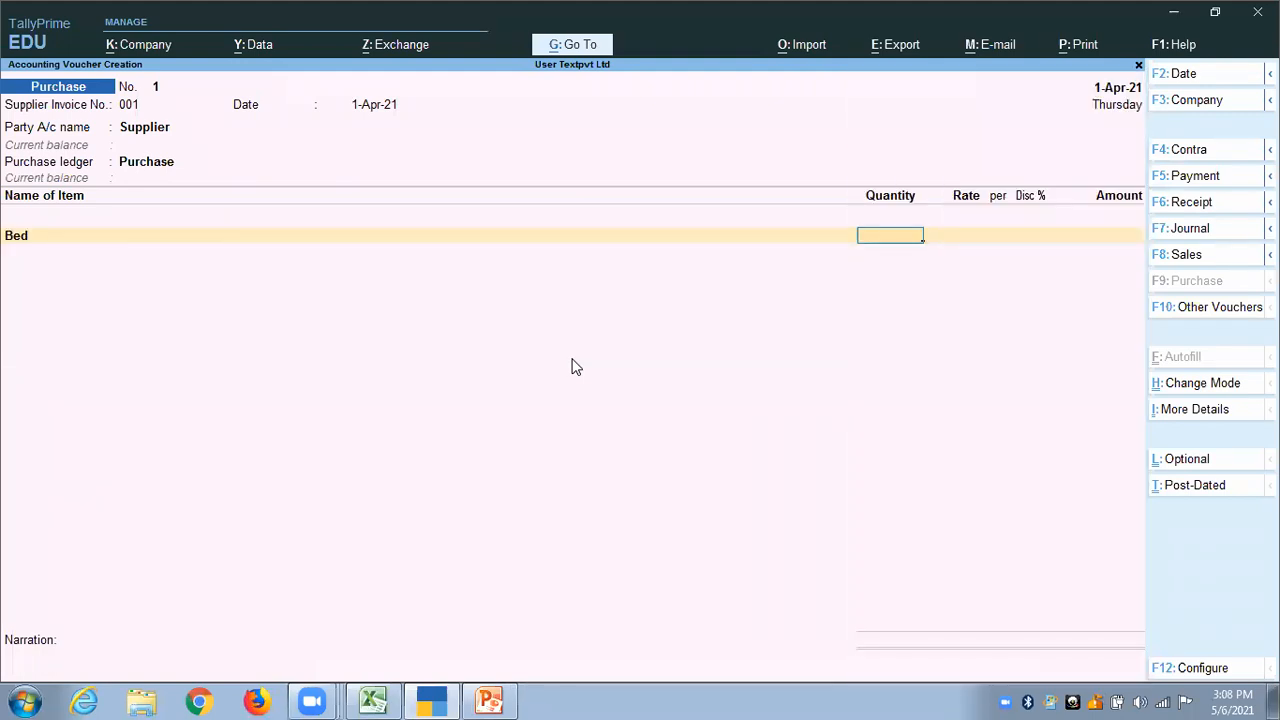
pyautogui.write('1')
pyautogui.press('Return')
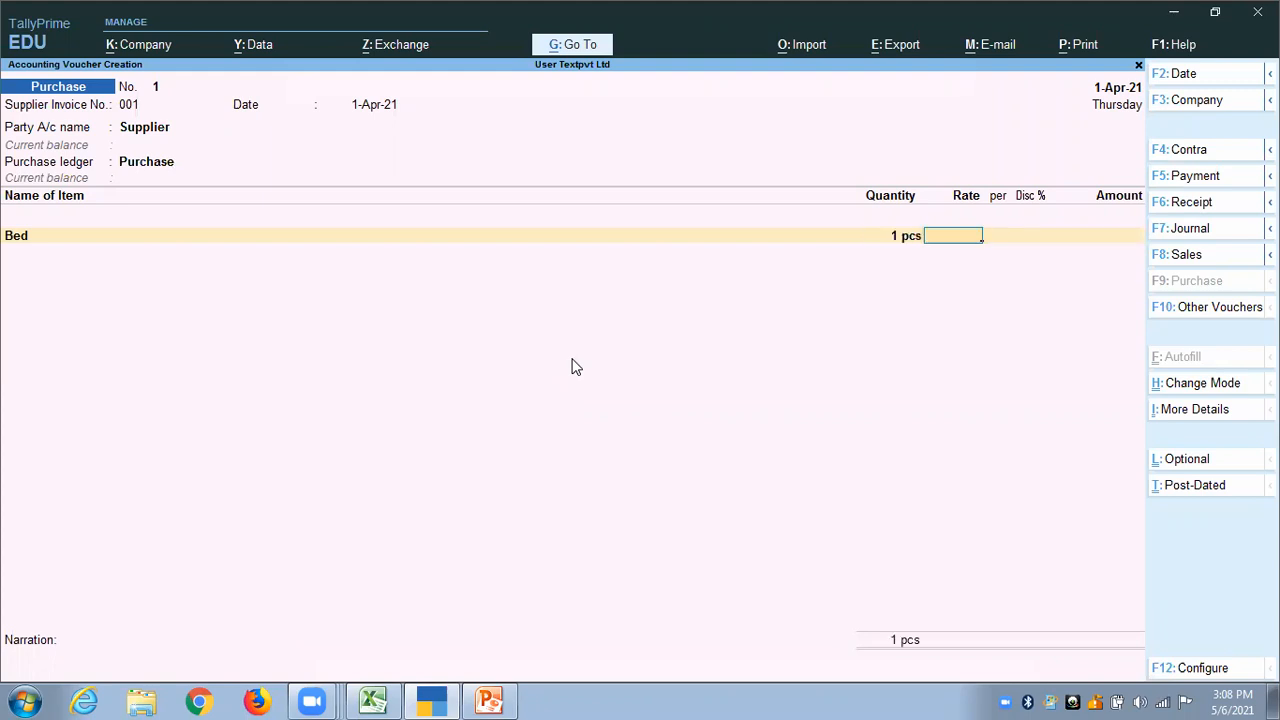
pyautogui.write('4000')
pyautogui.press('Return')
pyautogui.press('Return')
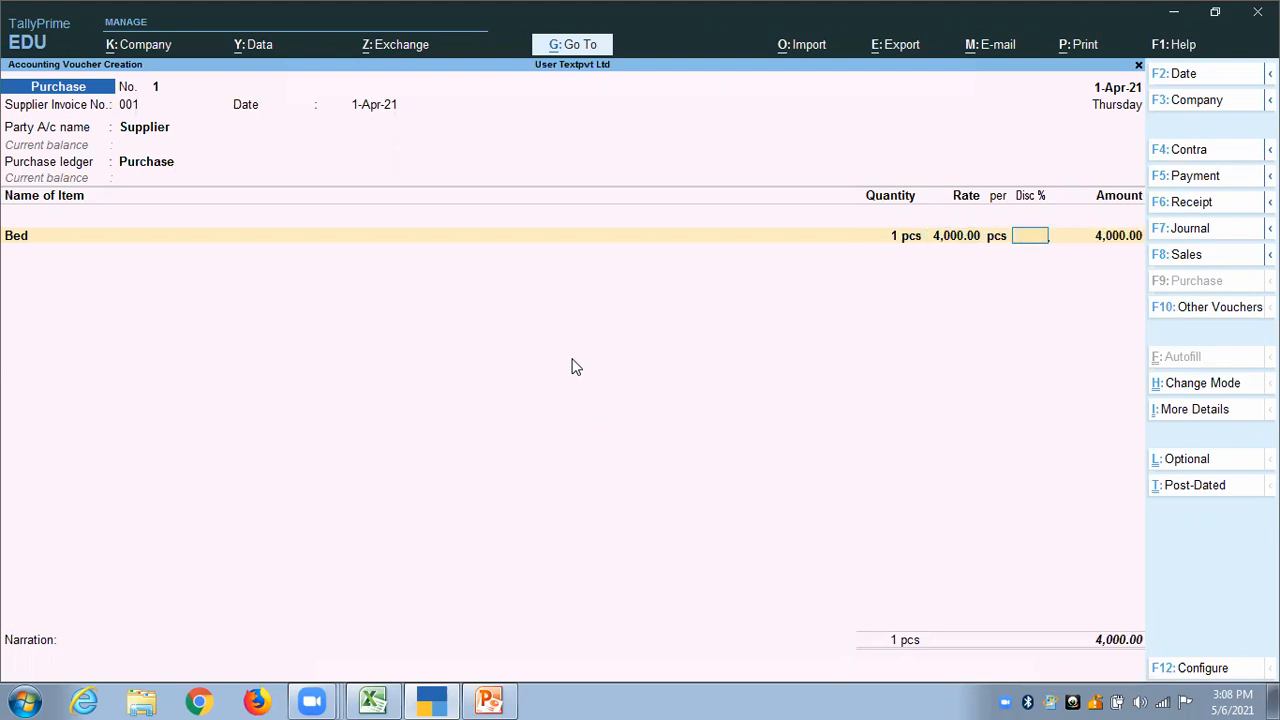
# Set the Bed line's quantity to 5 pcs and its discount to 4%, and accept the line.
pyautogui.press('Return')
pyautogui.press('BackSpace')
pyautogui.press('BackSpace')
pyautogui.press('BackSpace')
pyautogui.press('BackSpace')
pyautogui.write('5')
pyautogui.press('Return')
pyautogui.press('Return')
pyautogui.press('Return')
pyautogui.write('4')
pyautogui.press('Return')
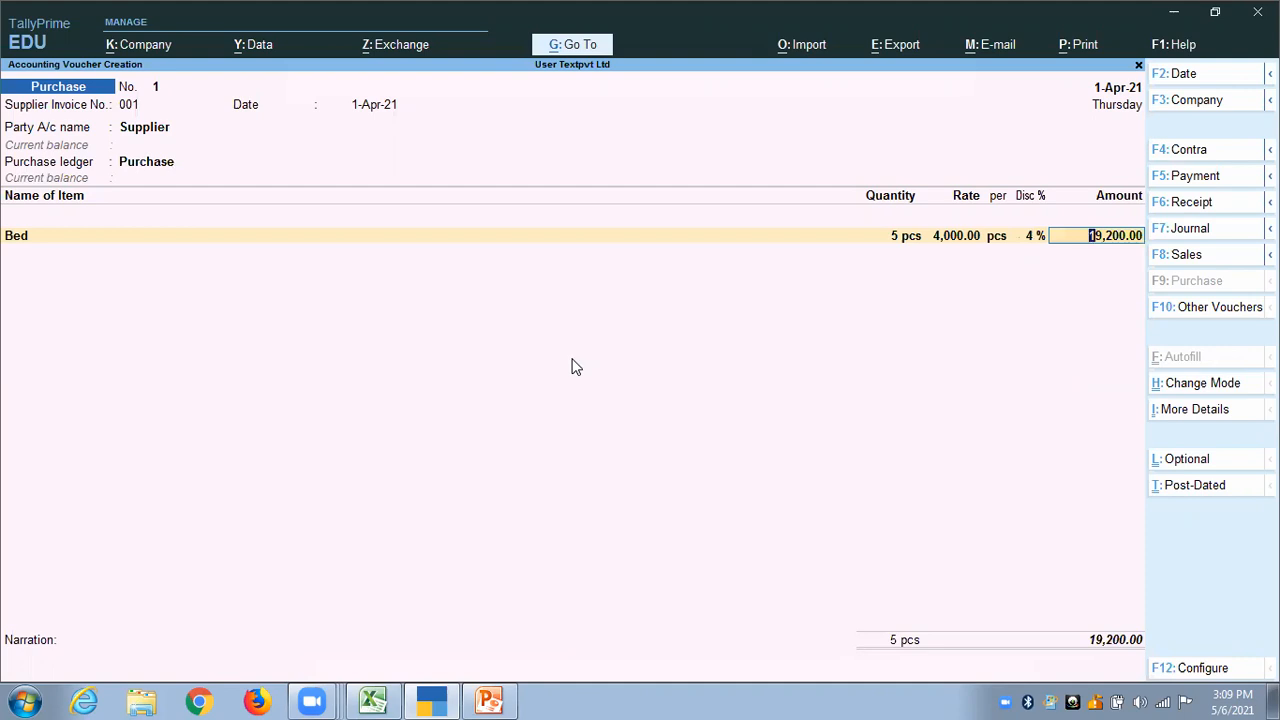
pyautogui.press('Return')
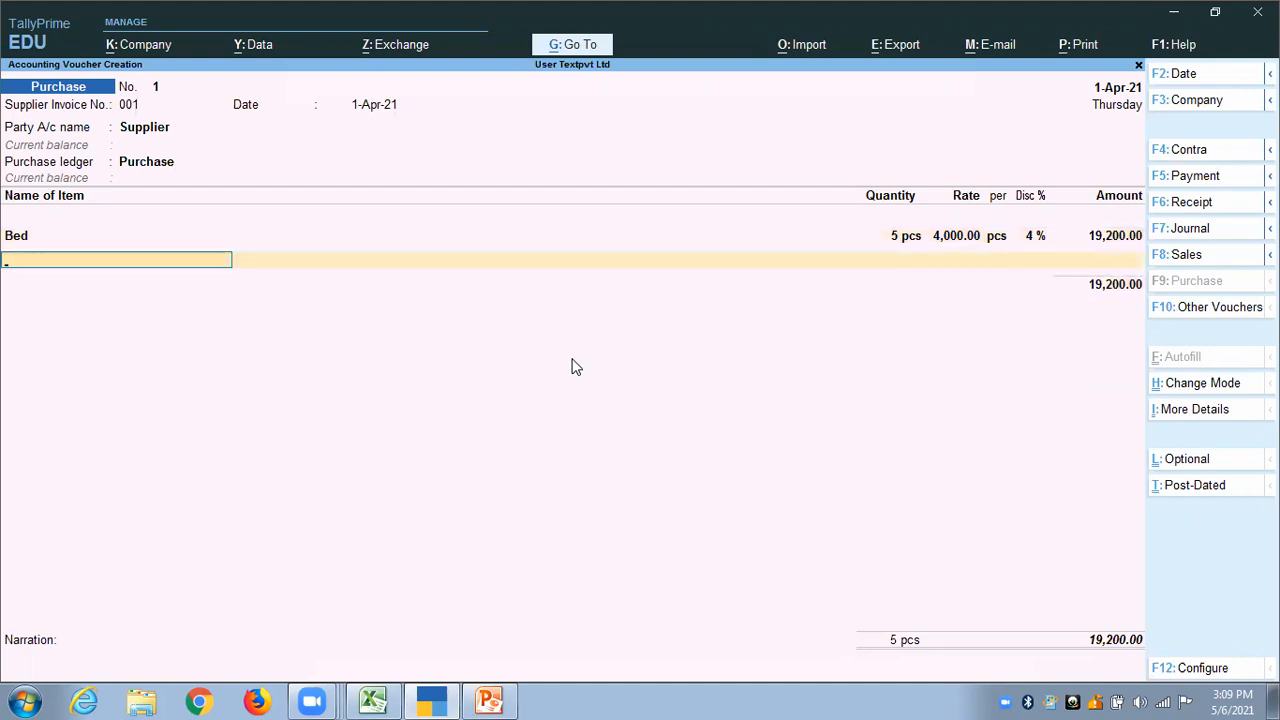
# Add the stock item Chair to the purchase voucher with quantity 1 nos at a rate of 450 per nos.
pyautogui.press('Down')
pyautogui.press('Down')
pyautogui.press('Down')
pyautogui.press('Up')
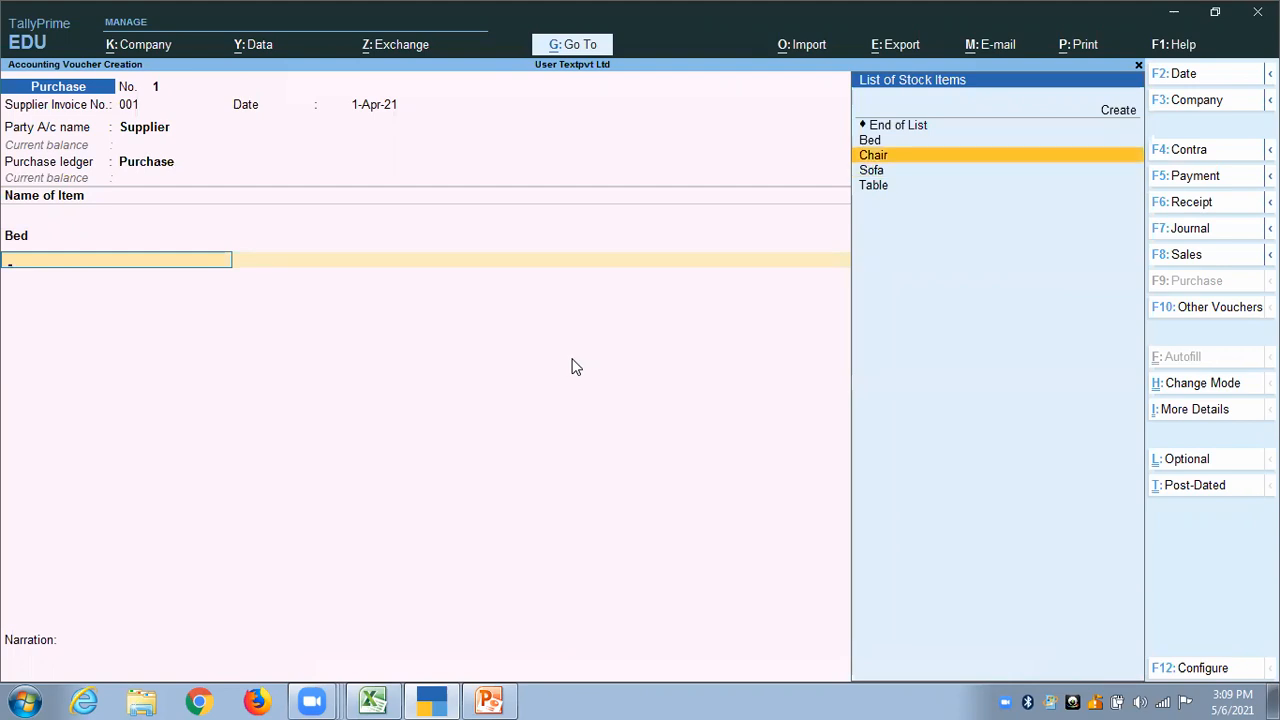
pyautogui.press('Return')
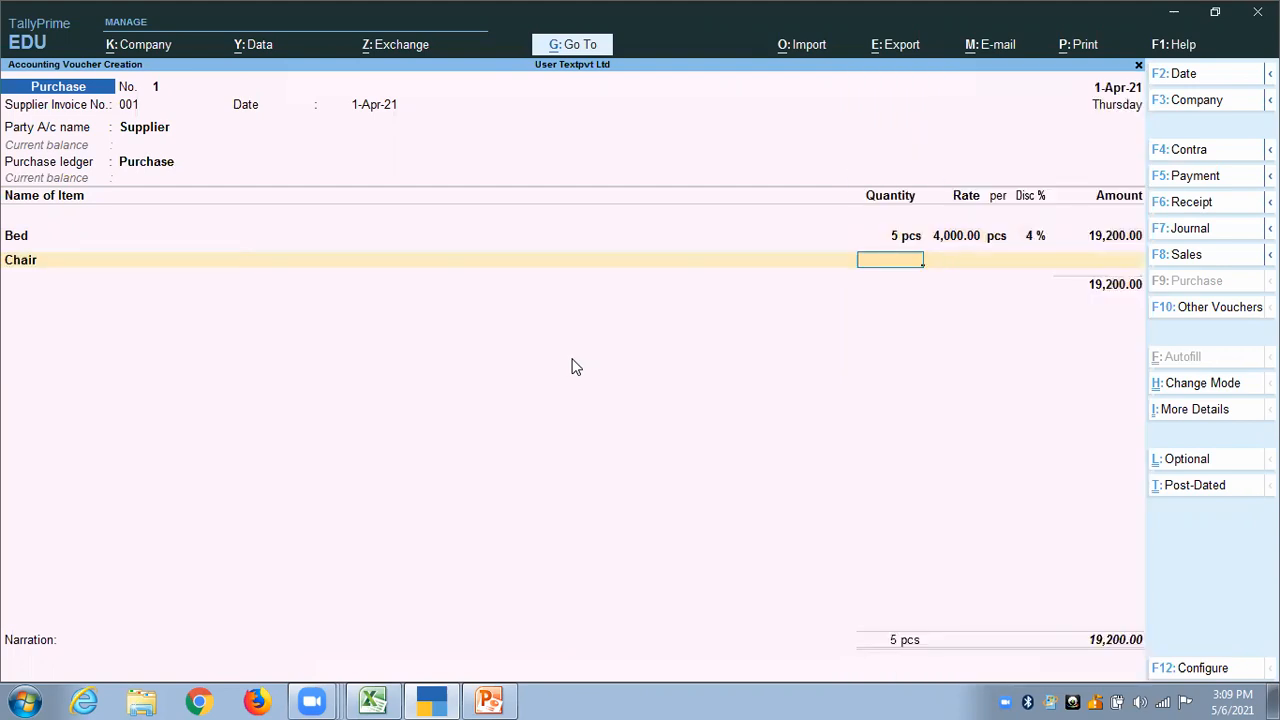
pyautogui.write('1')
pyautogui.press('Return')
pyautogui.write('450')
pyautogui.press('Return')
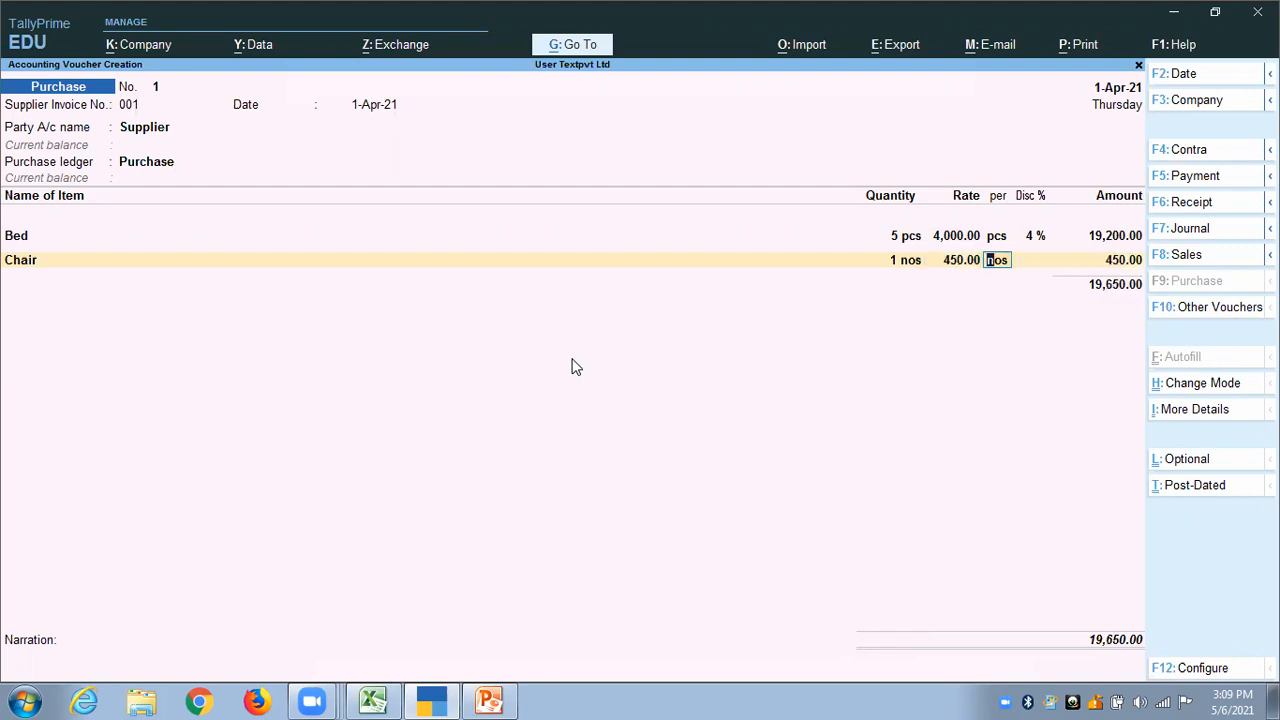
# Set the Chair line's quantity to 10 nos and its discount to 5%, and accept the line.
pyautogui.press('BackSpace')
pyautogui.press('BackSpace')
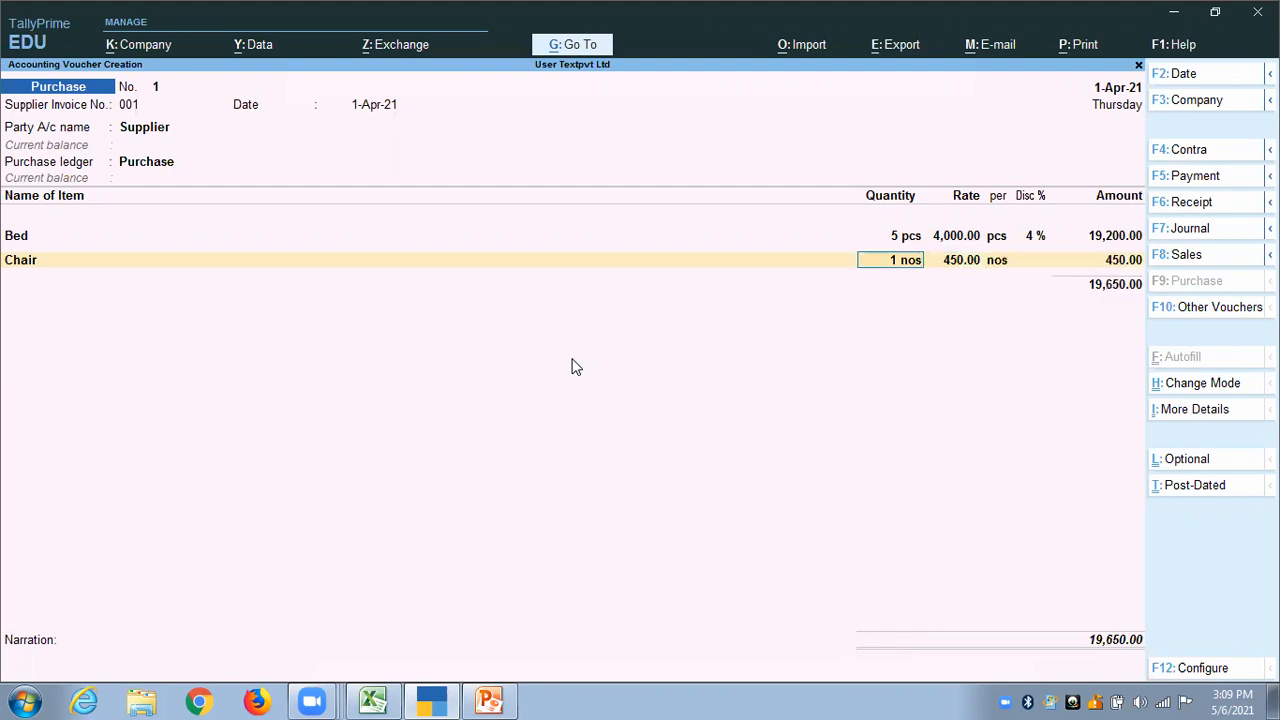
pyautogui.write('10')
pyautogui.press('Return')
pyautogui.press('Return')
pyautogui.press('Return')
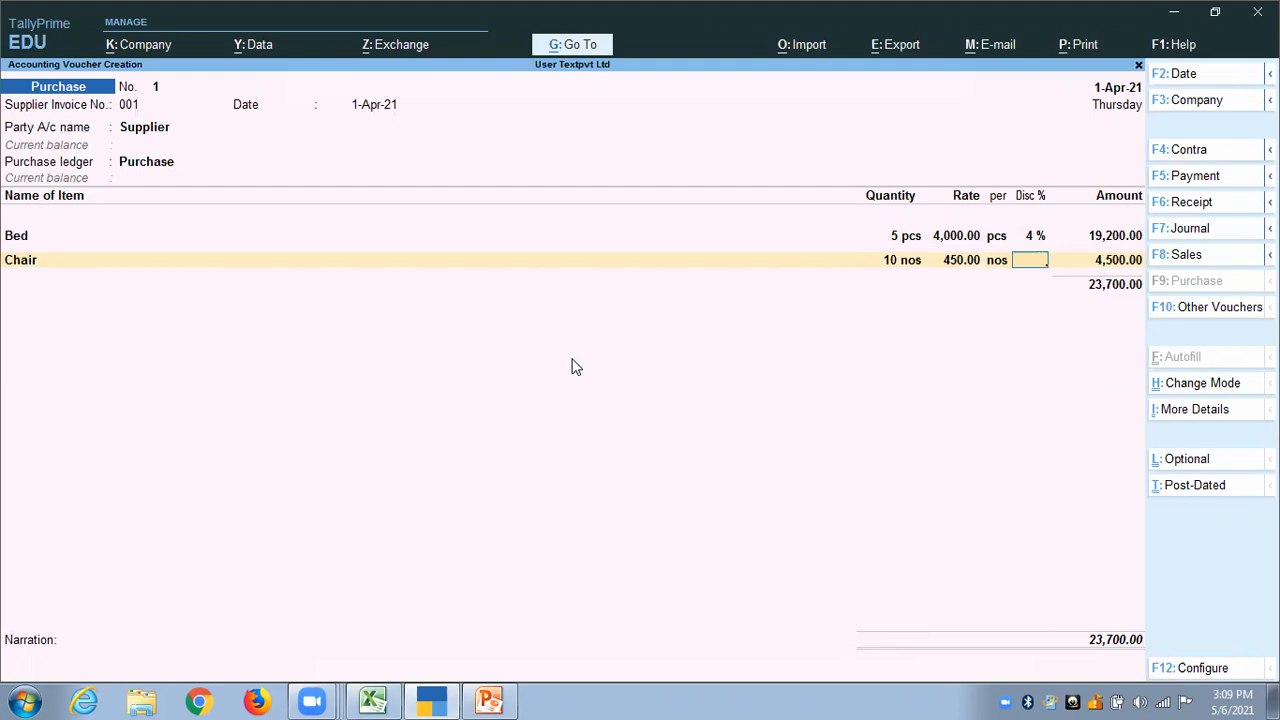
pyautogui.write('5')
pyautogui.press('Return')
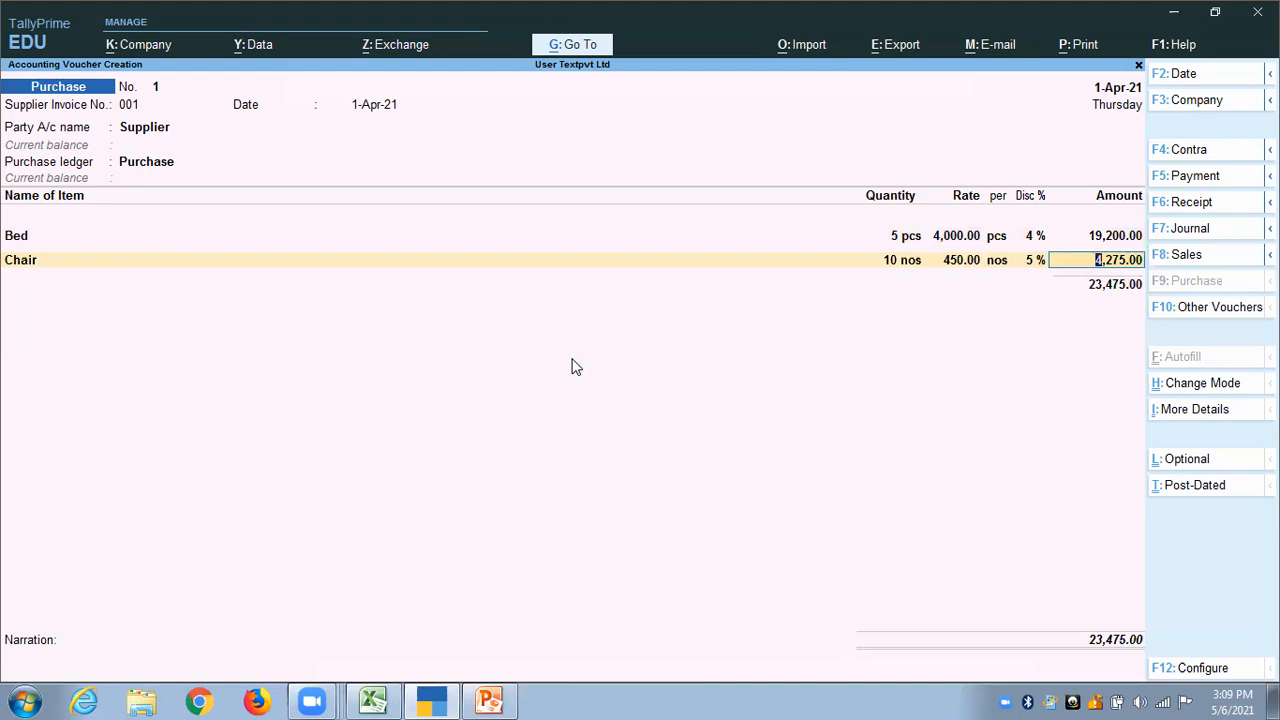
pyautogui.press('Return')
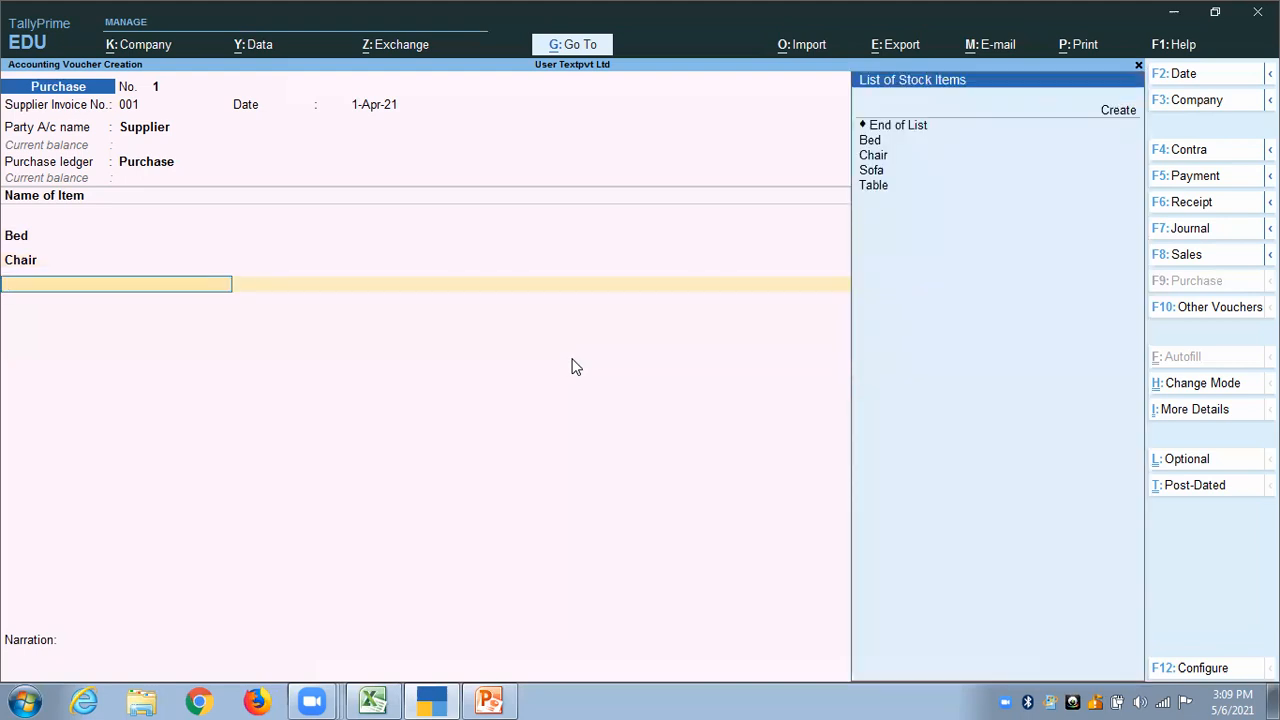
# Add the stock item Sofa with quantity 3 pcs, a rate of 6,000 per pcs and a discount of 8%.
pyautogui.write('Sofa')
pyautogui.press('Return')
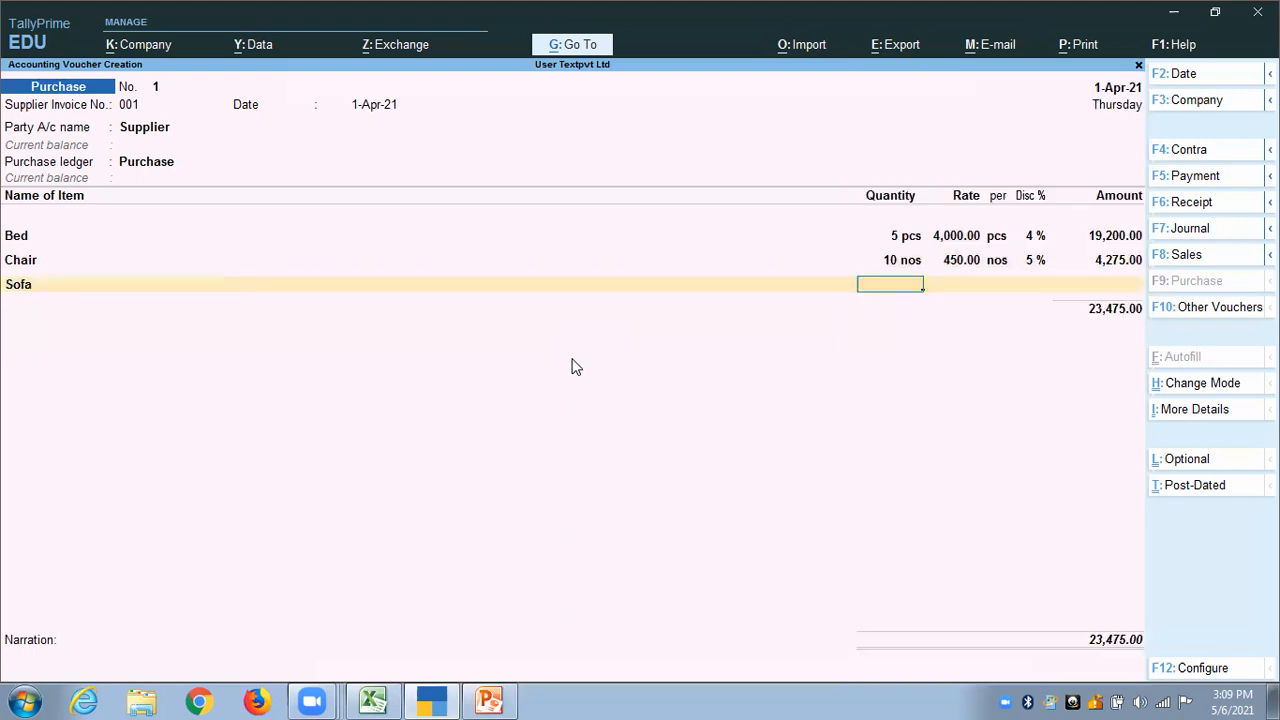
pyautogui.write('3')
pyautogui.press('Return')
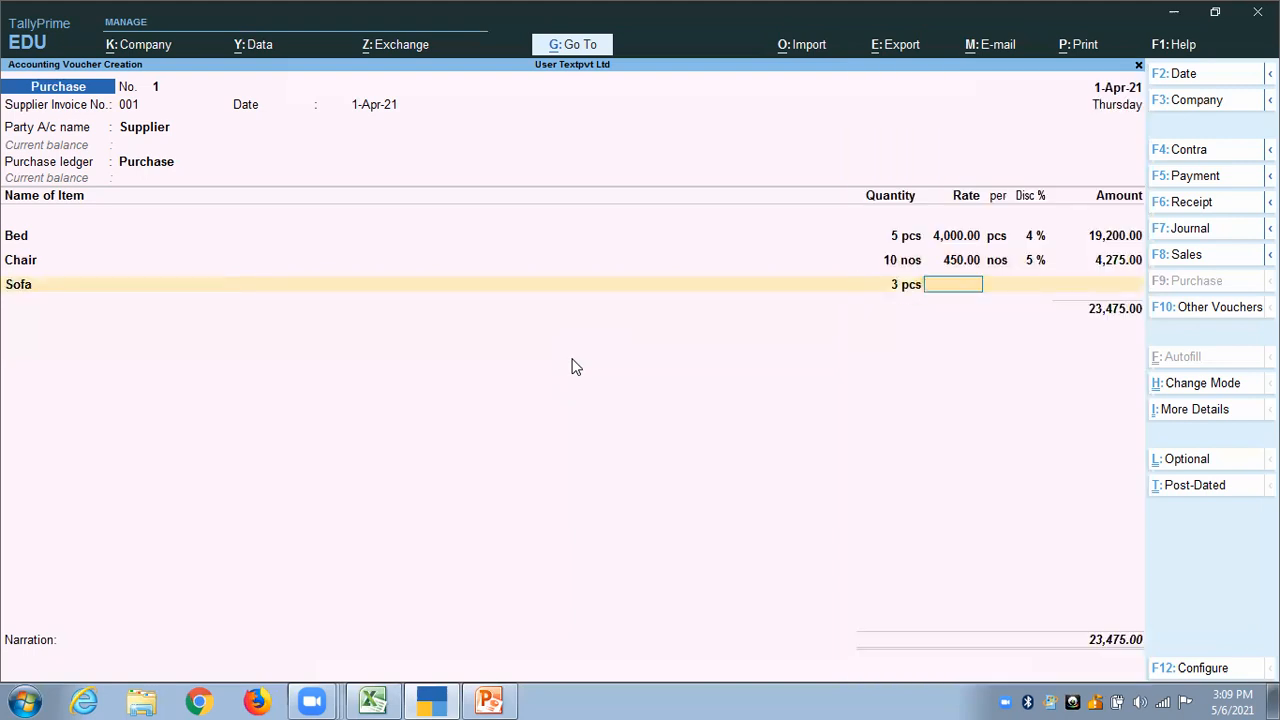
pyautogui.write('6000')
pyautogui.press('Return')
pyautogui.press('Return')
pyautogui.write('8')
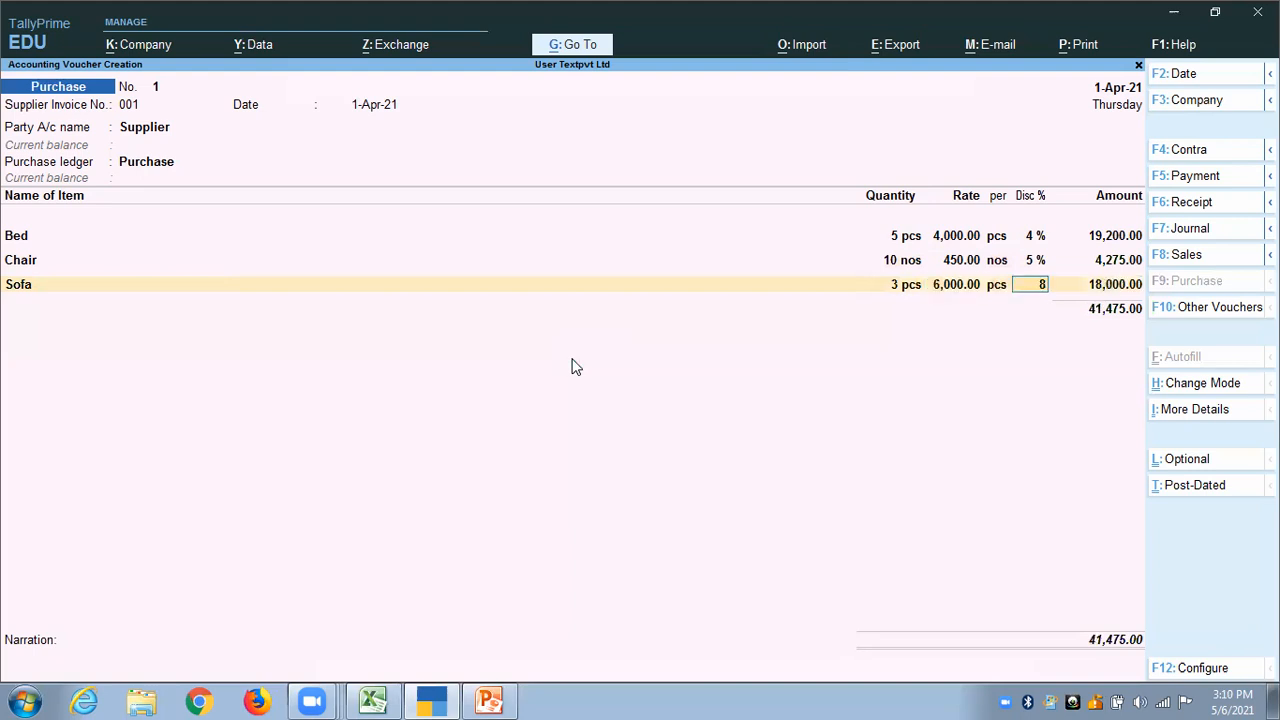
pyautogui.press('Return')
pyautogui.press('Return')
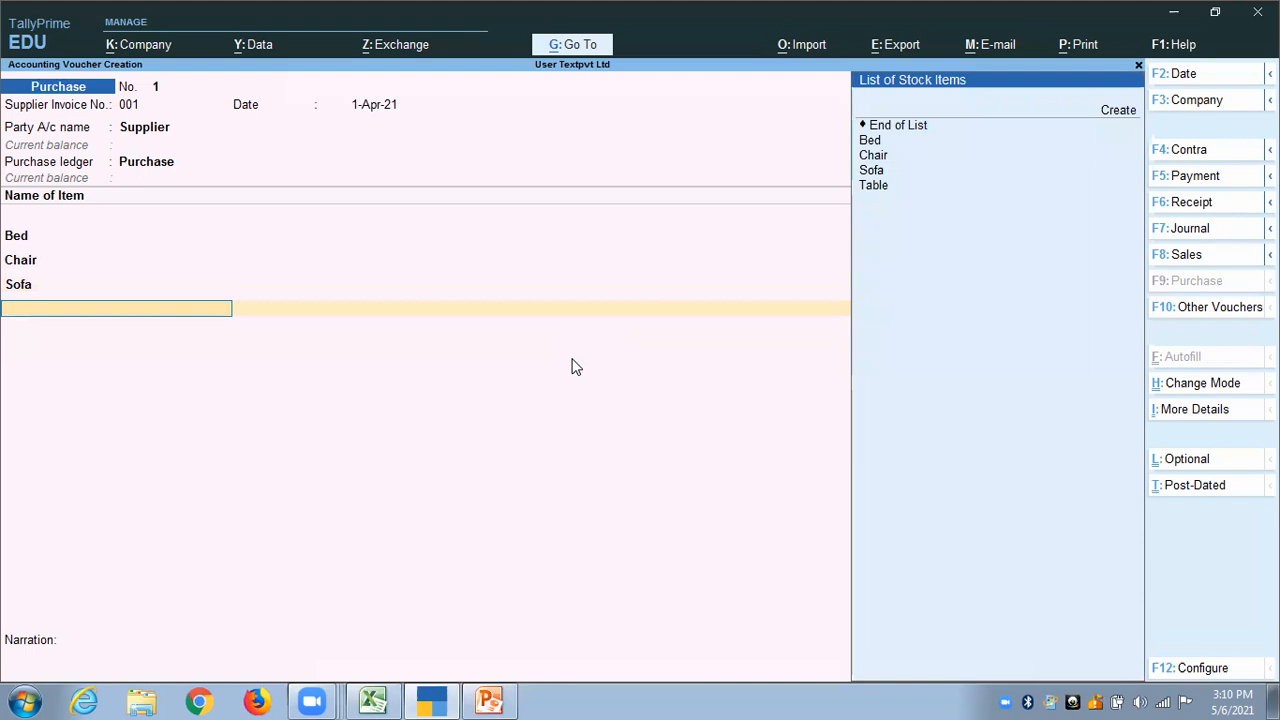
# Add the stock item Table with quantity 6 pcs, a rate of 500 per pcs and a discount of 2%.
pyautogui.press('Down')
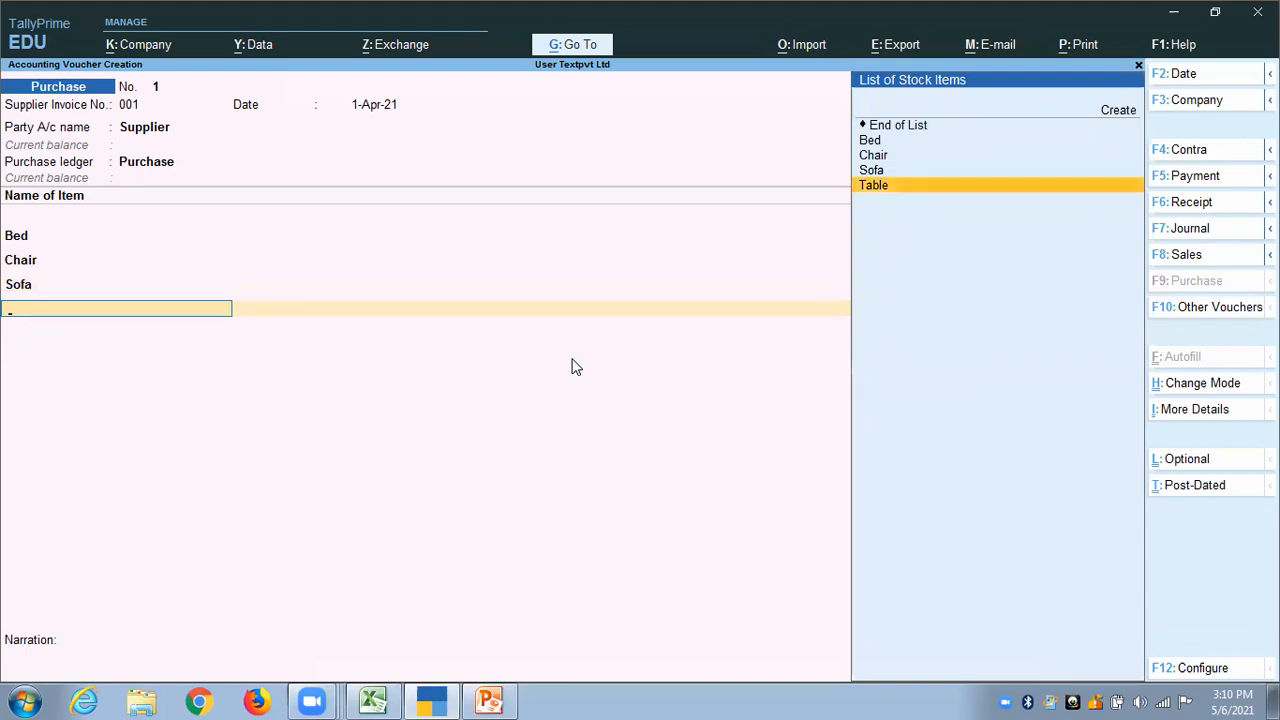
pyautogui.press('Up')
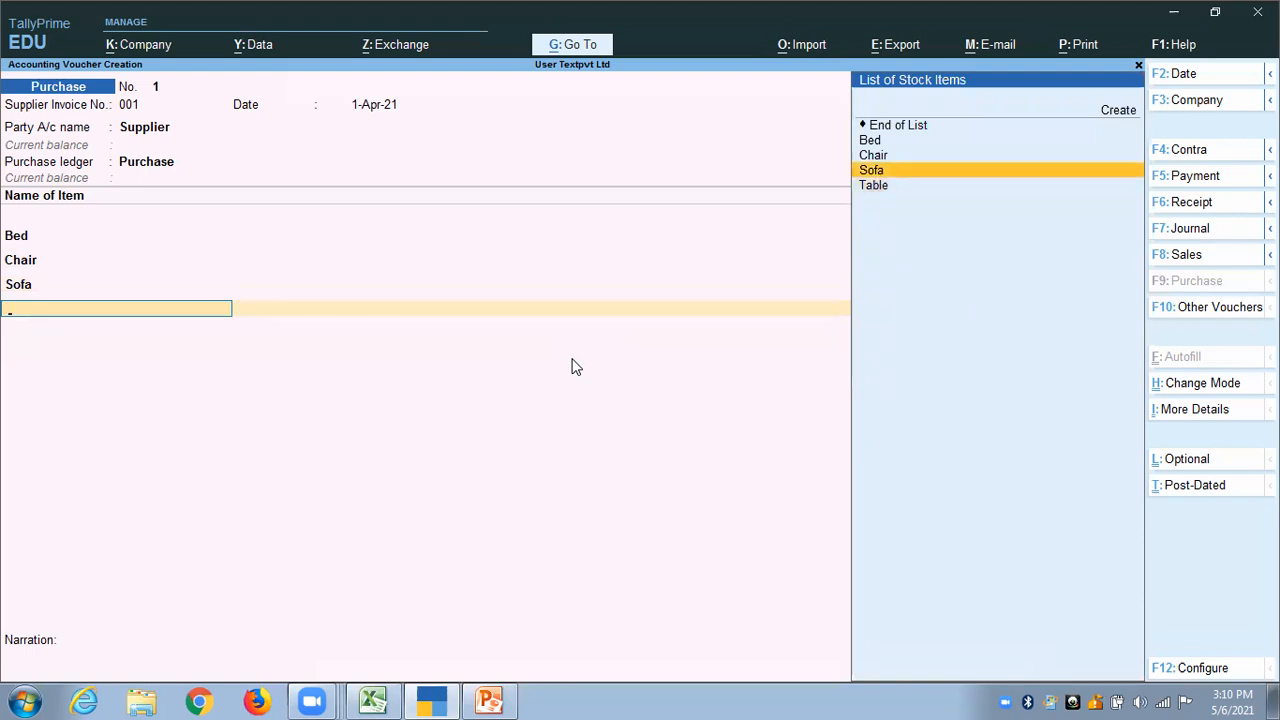
pyautogui.press('Up')
pyautogui.press('Up')
pyautogui.press('Down')
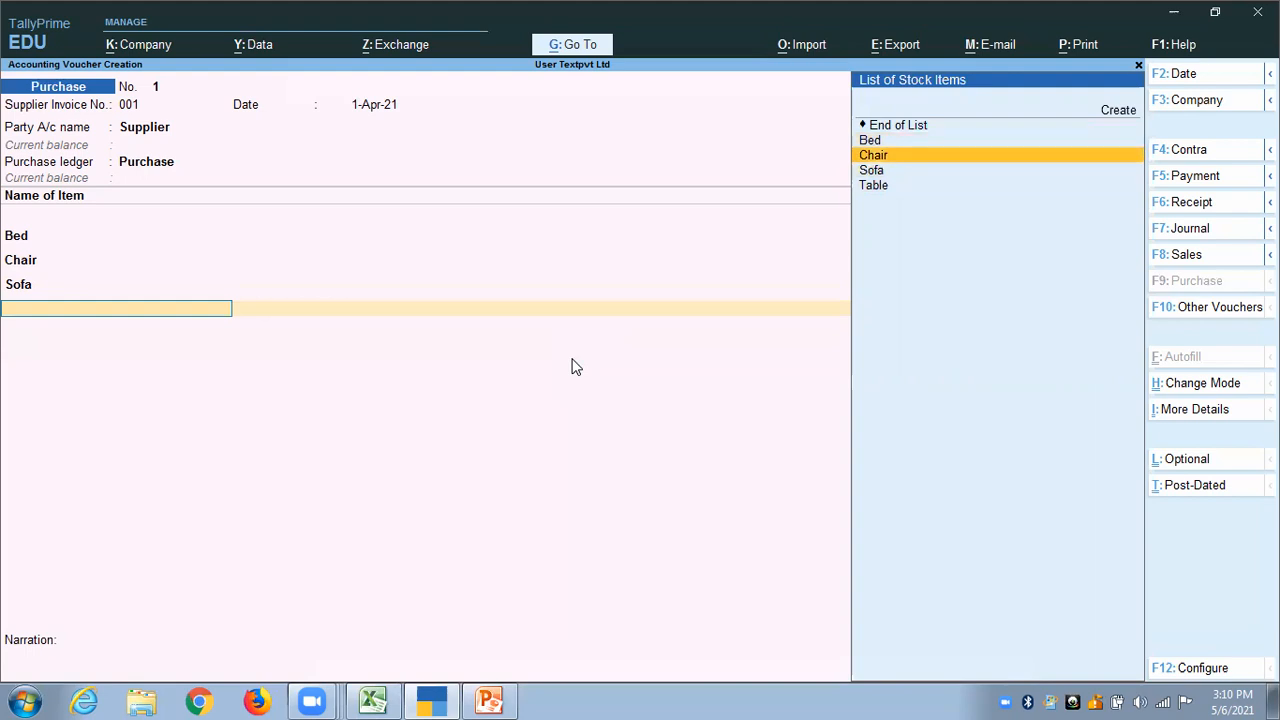
pyautogui.press('Down')
pyautogui.press('Down')
pyautogui.press('Return')
pyautogui.write('6')
pyautogui.press('Return')
pyautogui.write('500')
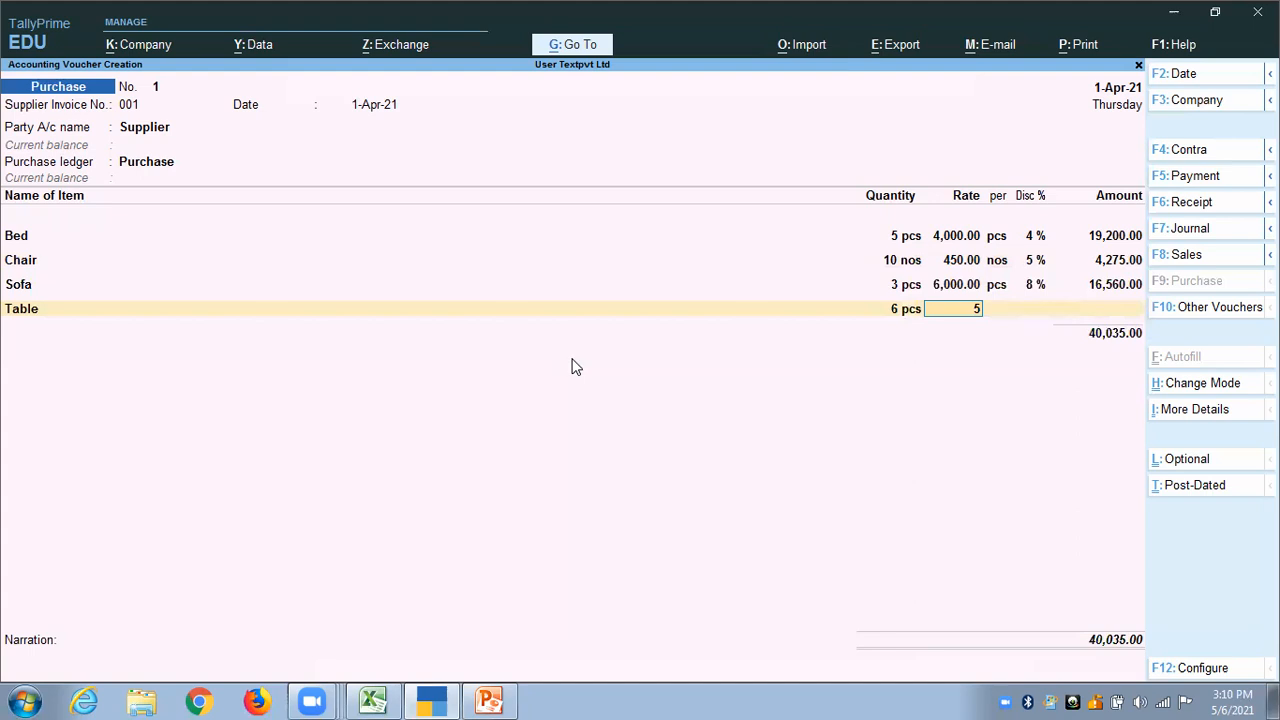
pyautogui.press('Return')
pyautogui.press('Return')
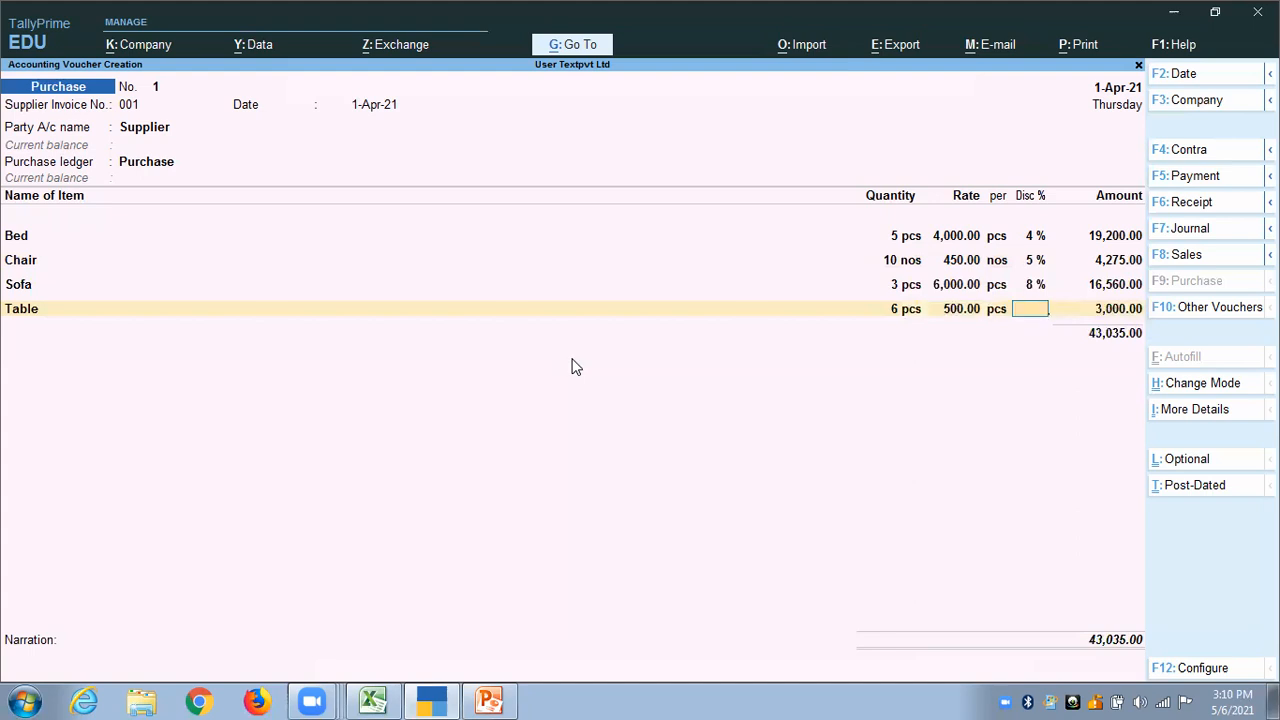
pyautogui.write('2')
pyautogui.press('Return')
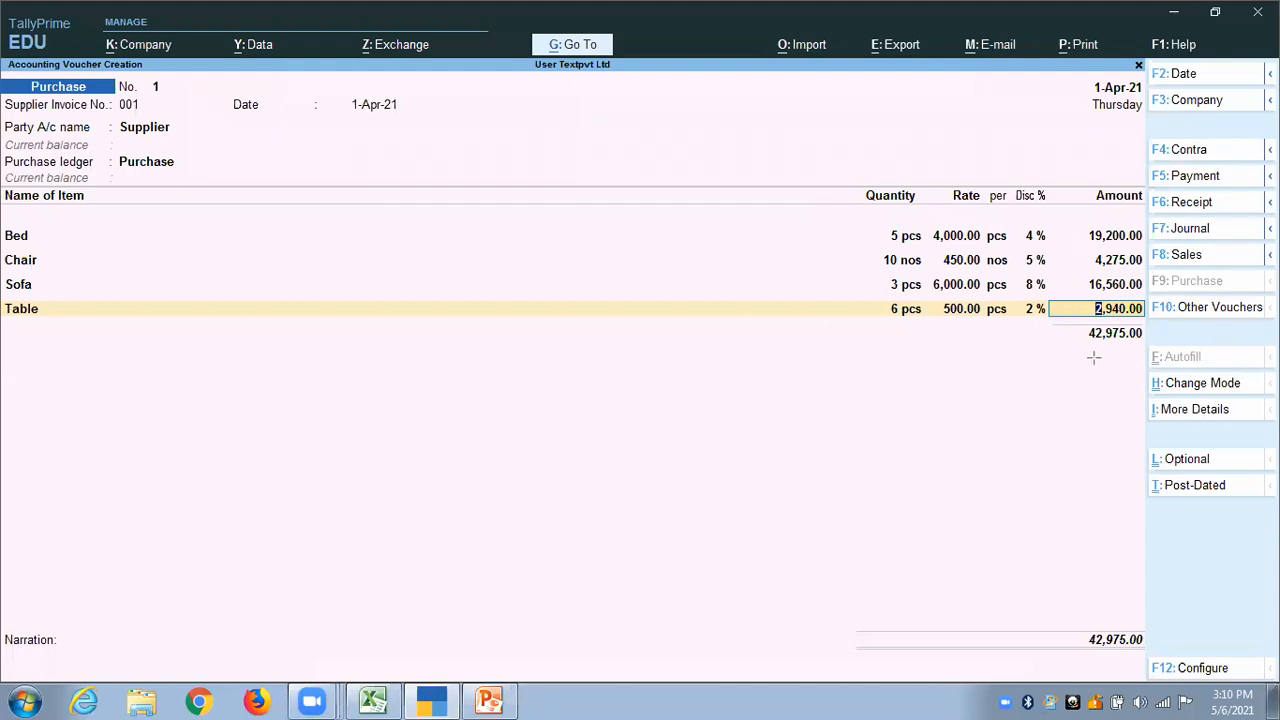
pyautogui.moveTo(1078, 322)
pyautogui.mouseDown()
pyautogui.moveTo(1175, 365)
pyautogui.moveTo(1158, 355)
pyautogui.mouseUp()
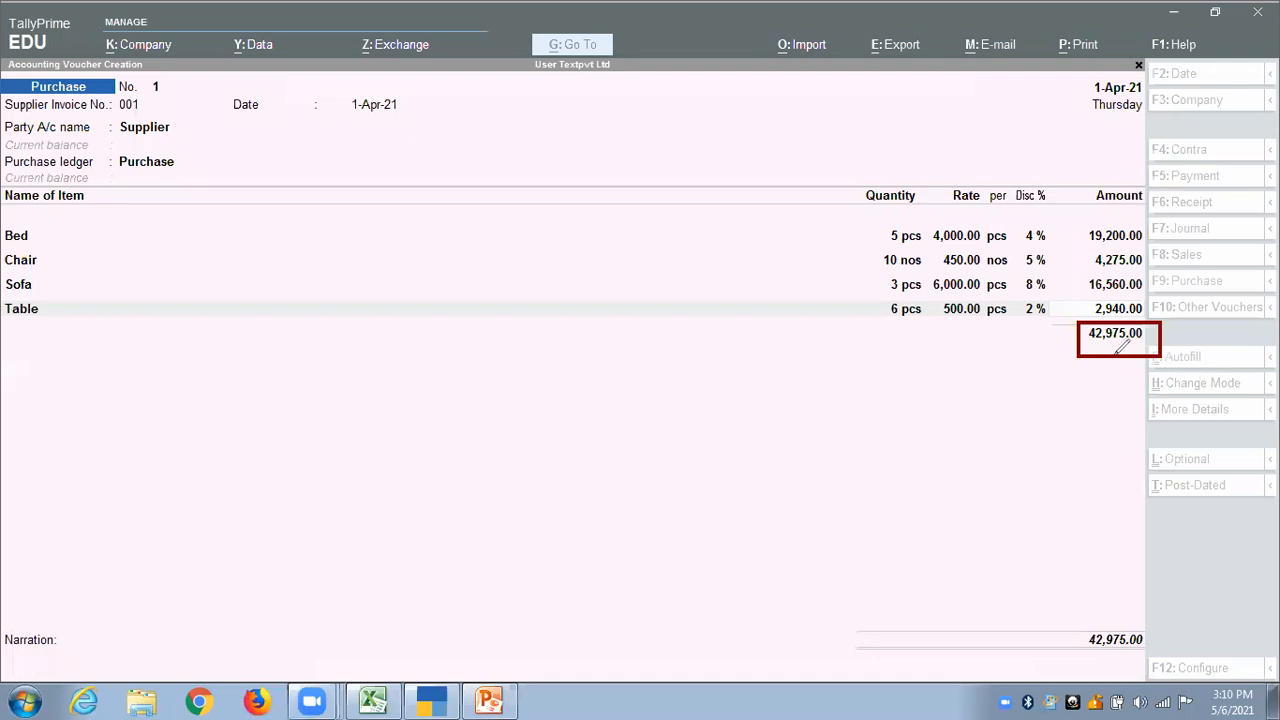
pyautogui.moveTo(555, 388)
pyautogui.mouseDown()
pyautogui.moveTo(607, 396)
pyautogui.moveTo(619, 465)
pyautogui.mouseUp()
pyautogui.moveTo(634, 394)
pyautogui.mouseDown()
pyautogui.moveTo(620, 452)
pyautogui.moveTo(686, 461)
pyautogui.mouseUp()
pyautogui.moveTo(714, 408)
pyautogui.mouseDown()
pyautogui.moveTo(721, 422)
pyautogui.moveTo(766, 404)
pyautogui.moveTo(830, 410)
pyautogui.moveTo(812, 440)
pyautogui.mouseUp()
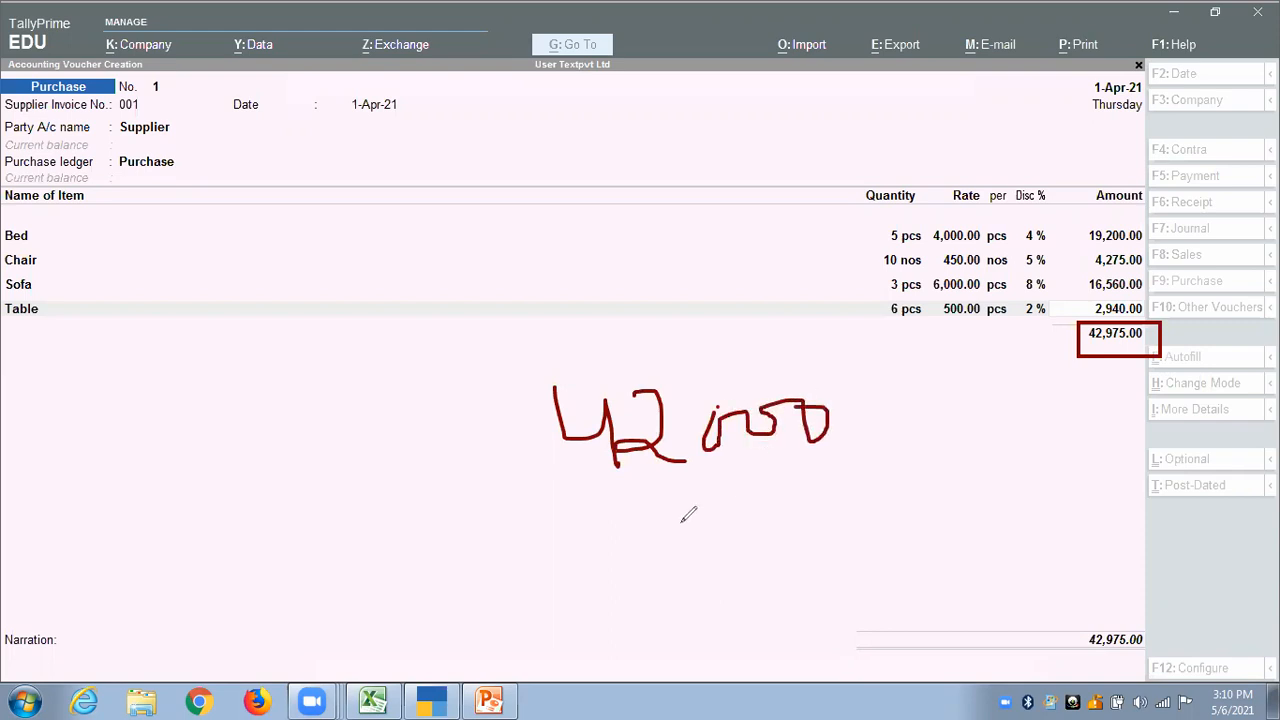
pyautogui.moveTo(523, 538); pyautogui.dragTo(620, 537)
pyautogui.moveTo(698, 497); pyautogui.dragTo(733, 576)
pyautogui.moveTo(752, 503)
pyautogui.mouseDown()
pyautogui.moveTo(798, 499)
pyautogui.moveTo(795, 575)
pyautogui.moveTo(830, 525)
pyautogui.moveTo(848, 562)
pyautogui.moveTo(823, 574)
pyautogui.mouseUp()
pyautogui.moveTo(840, 510); pyautogui.dragTo(897, 477)
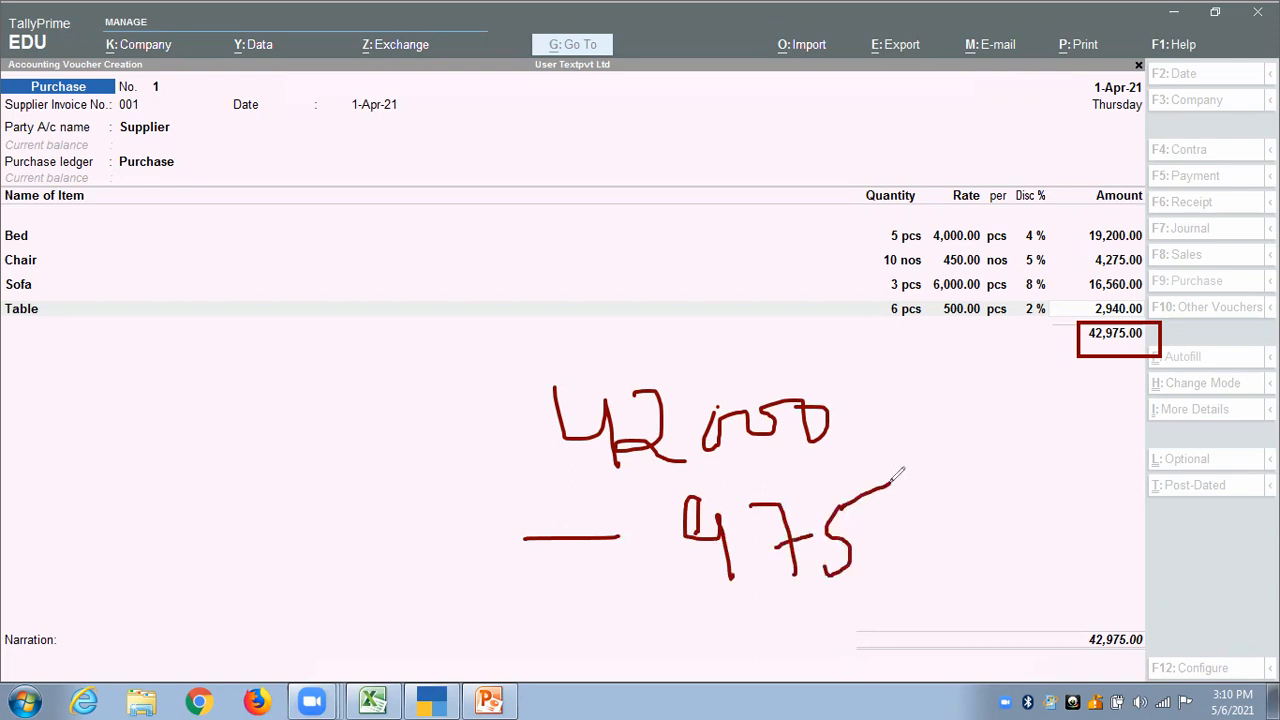
pyautogui.click(297, 98)
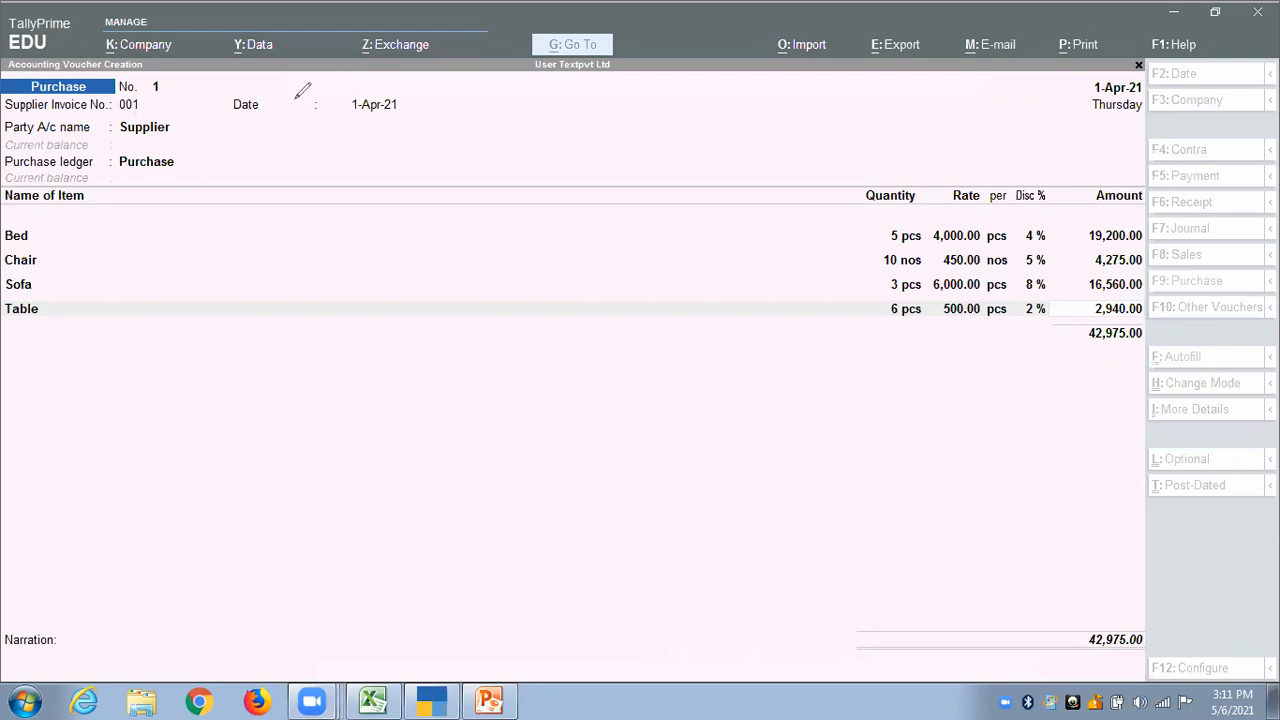
# Accept the Table line's amount and continue to a blank item line below it.
pyautogui.click(1090, 333)
pyautogui.press('Return')
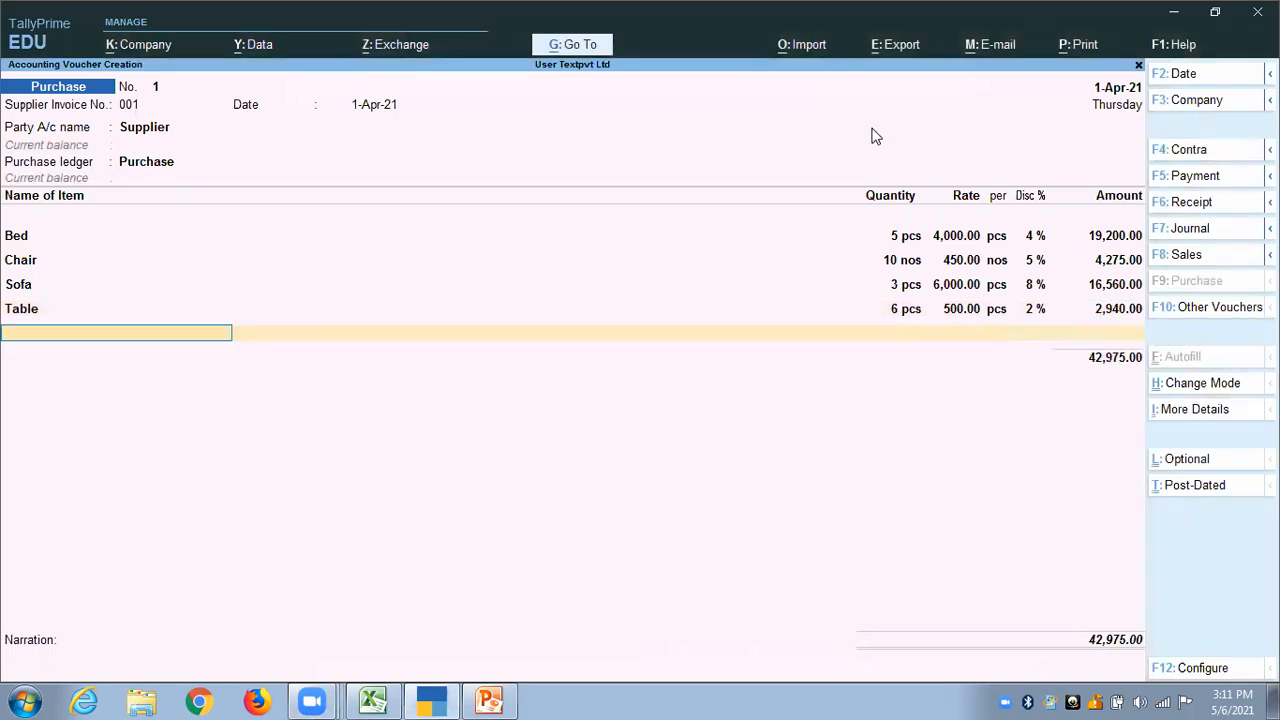
pyautogui.moveTo(270, 243); pyautogui.dragTo(40, 332)
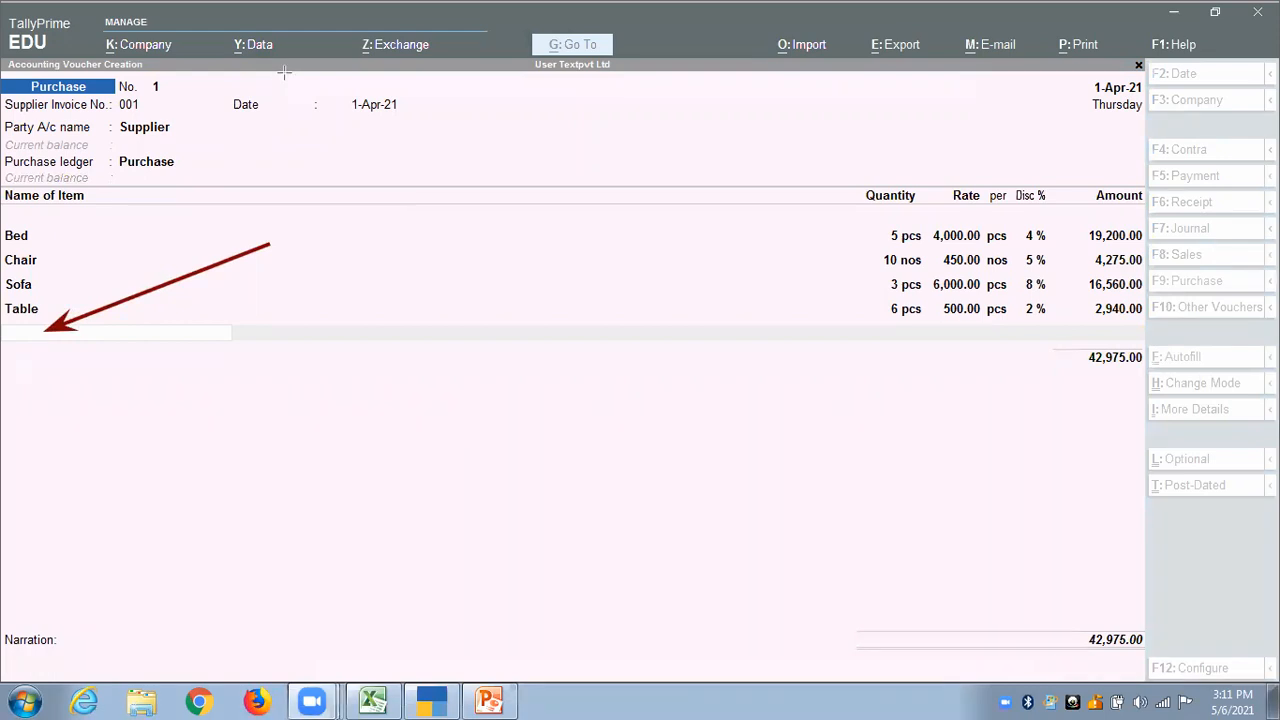
pyautogui.click(86, 330)
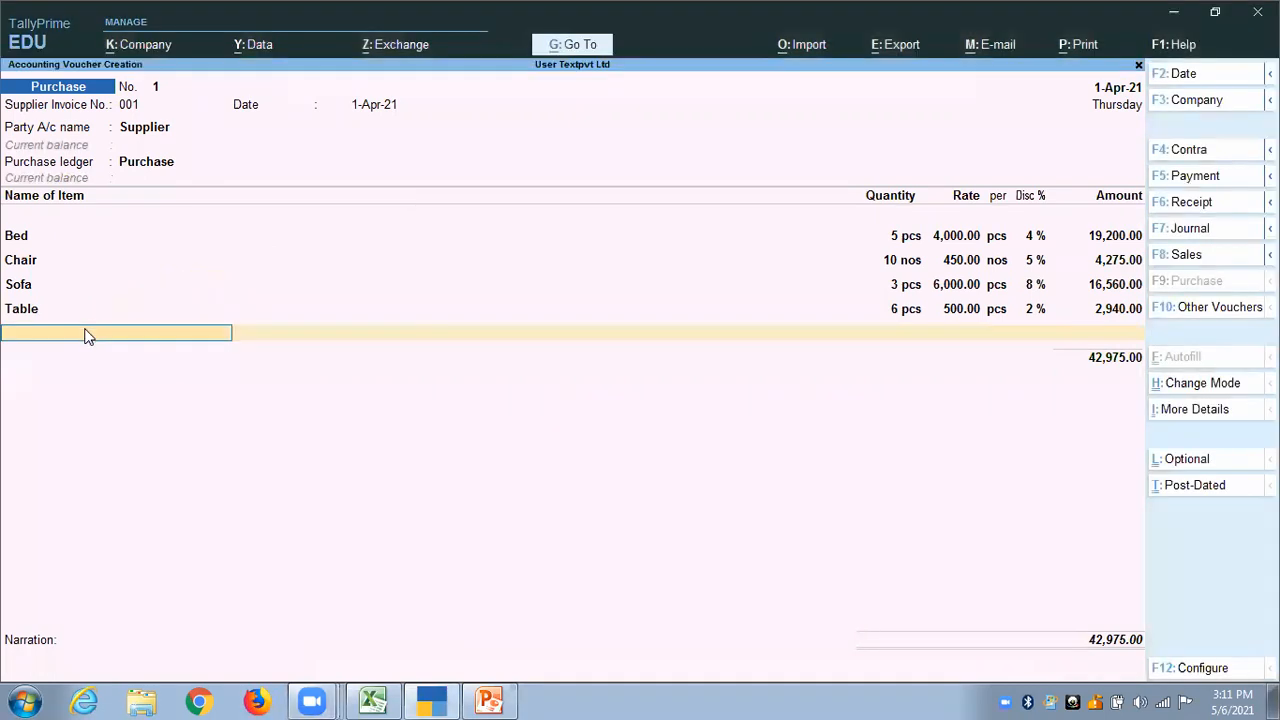
pyautogui.press('Return')
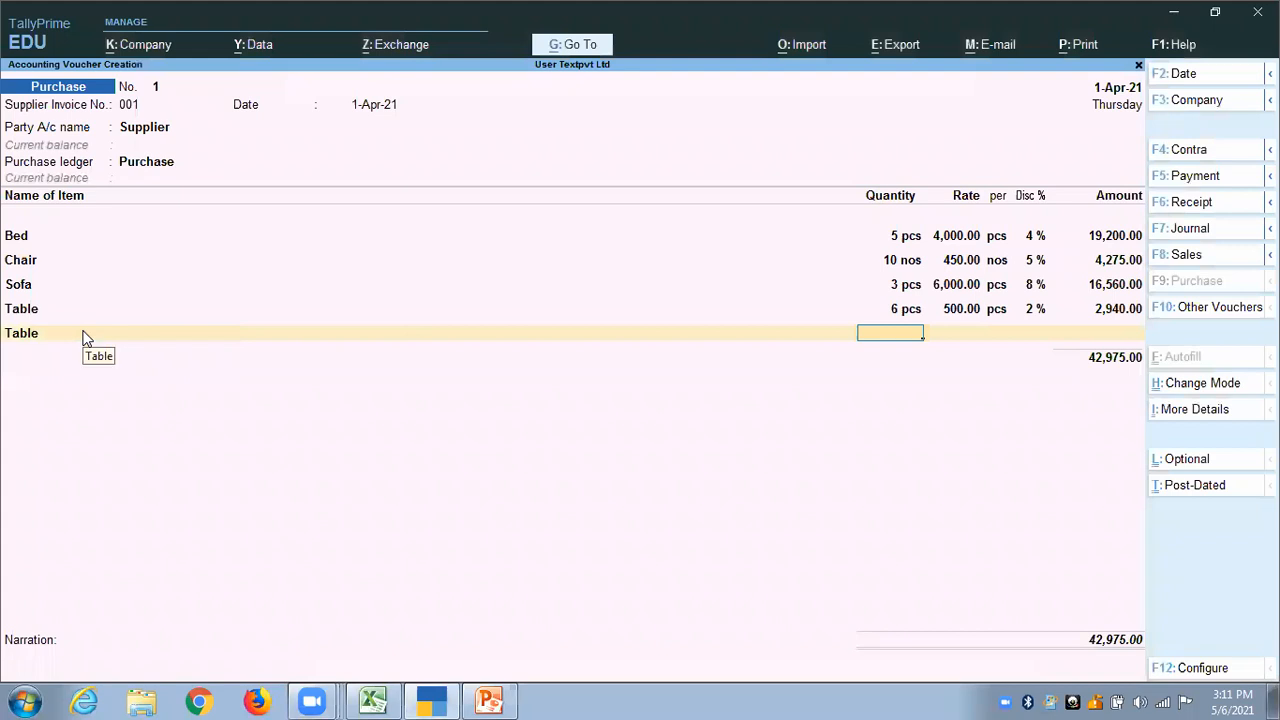
pyautogui.click(86, 338)
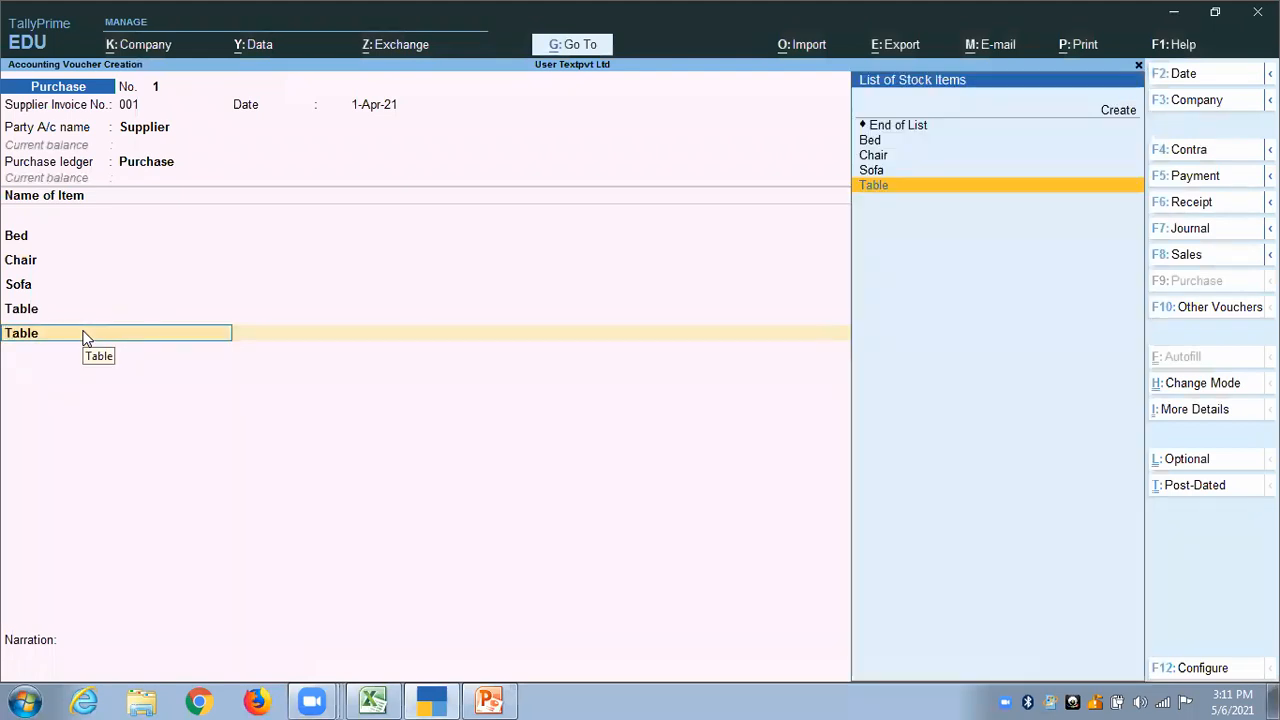
pyautogui.press('Up')
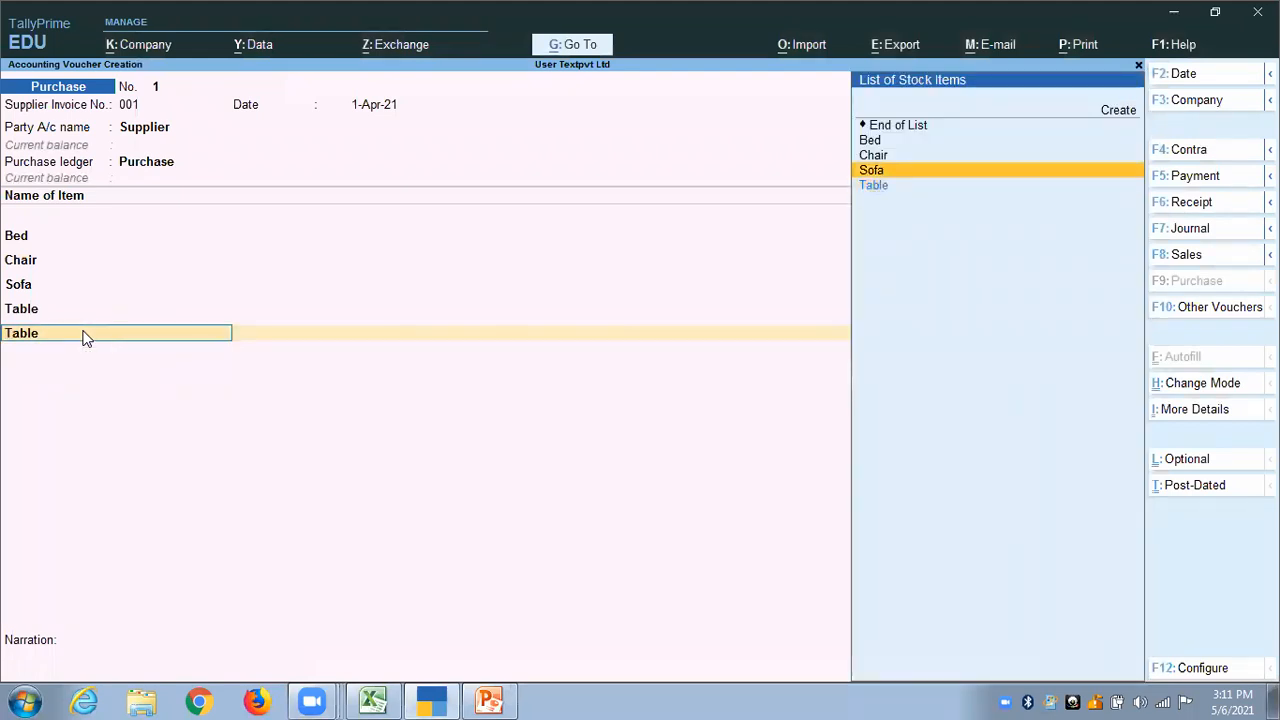
pyautogui.press('Up')
pyautogui.press('Up')
pyautogui.press('Up')
pyautogui.press('BackSpace')
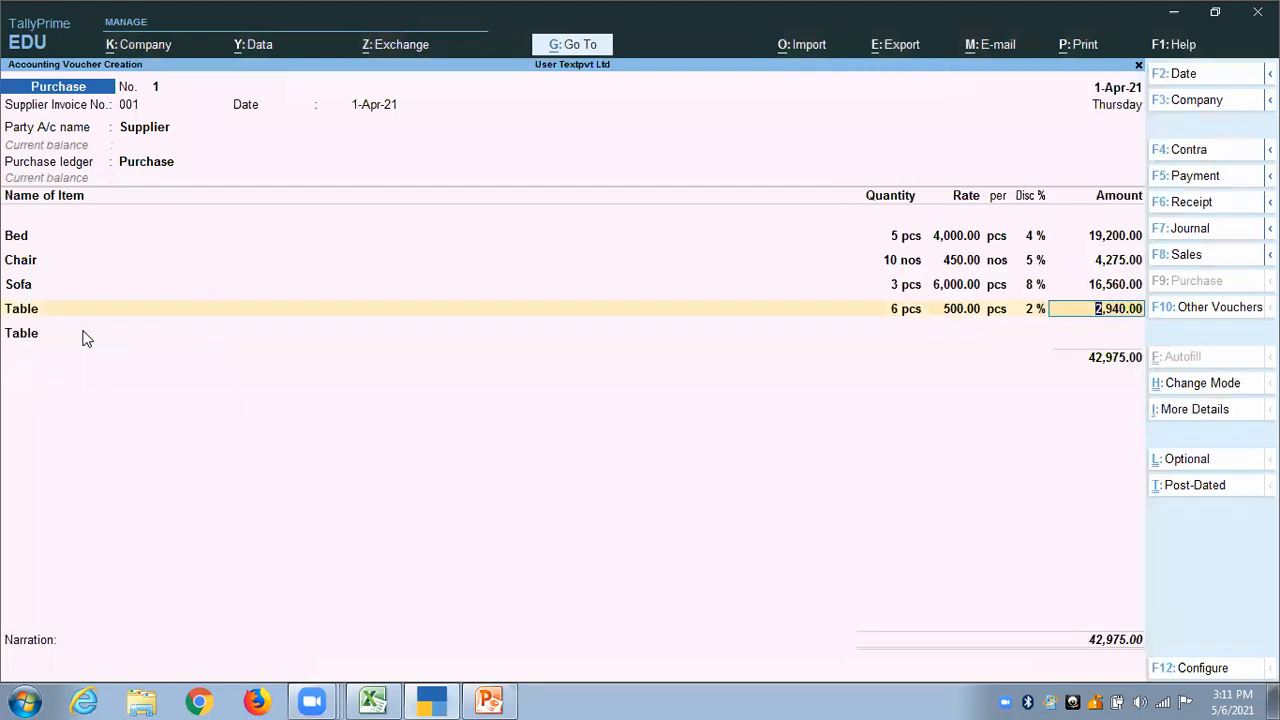
pyautogui.click(86, 338)
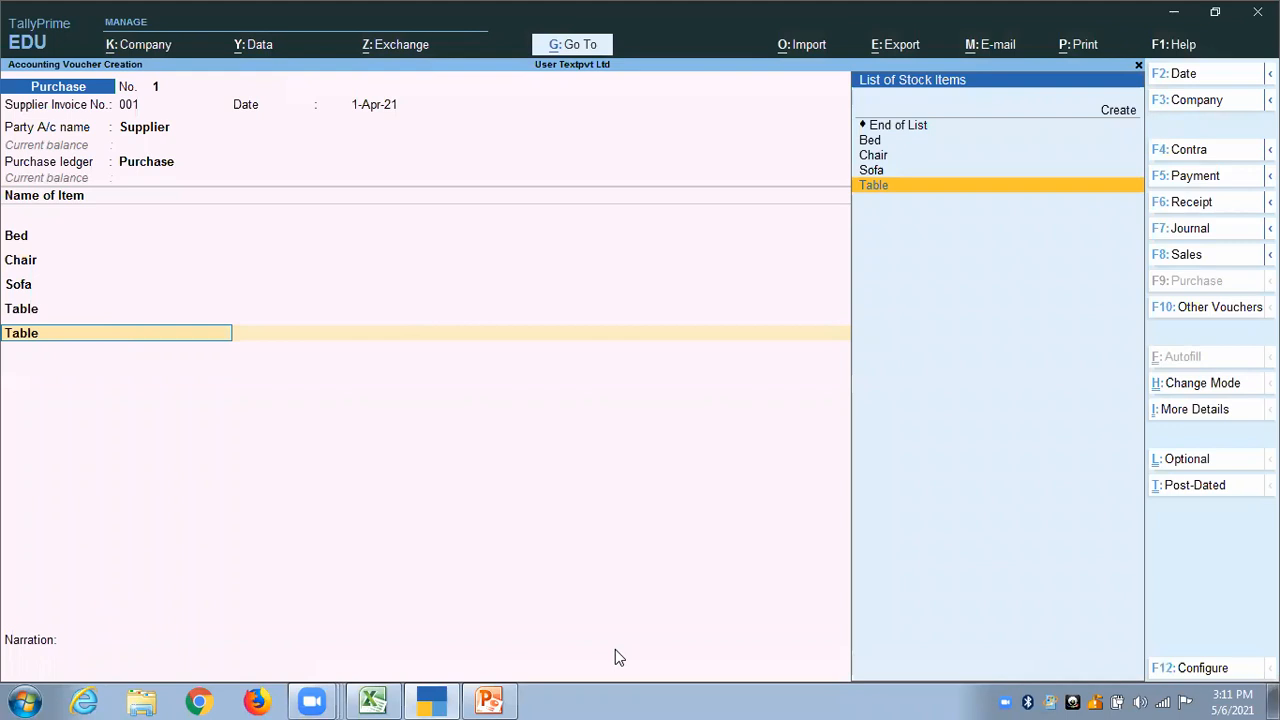
pyautogui.click(945, 451)
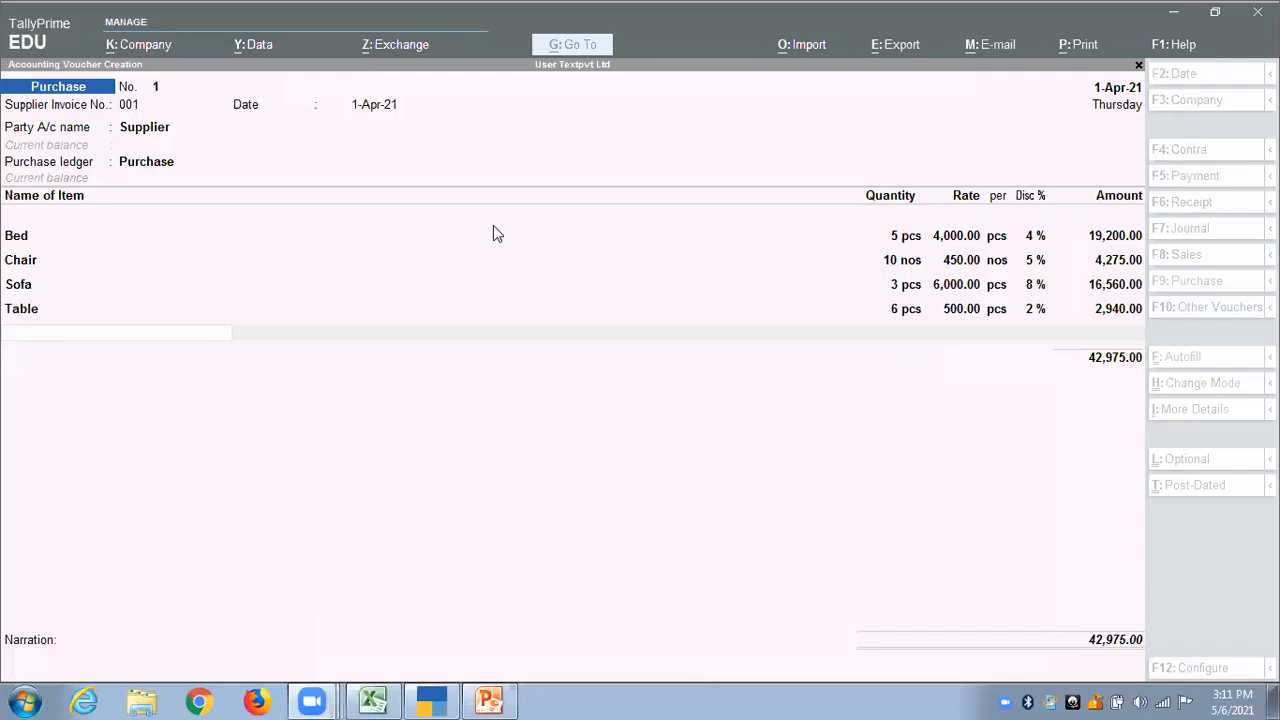
# End the stock item list and add the Discount Recieve ledger below the items on the purchase voucher.
pyautogui.click(450, 336)
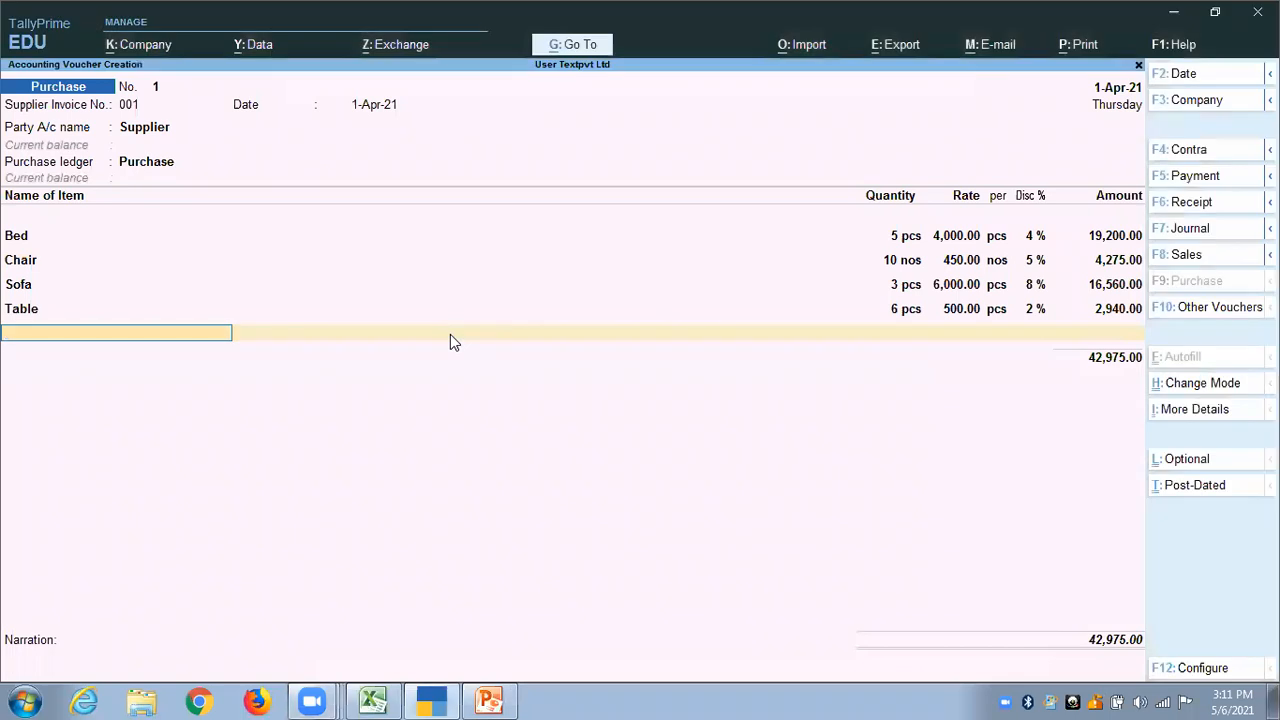
pyautogui.press('Return')
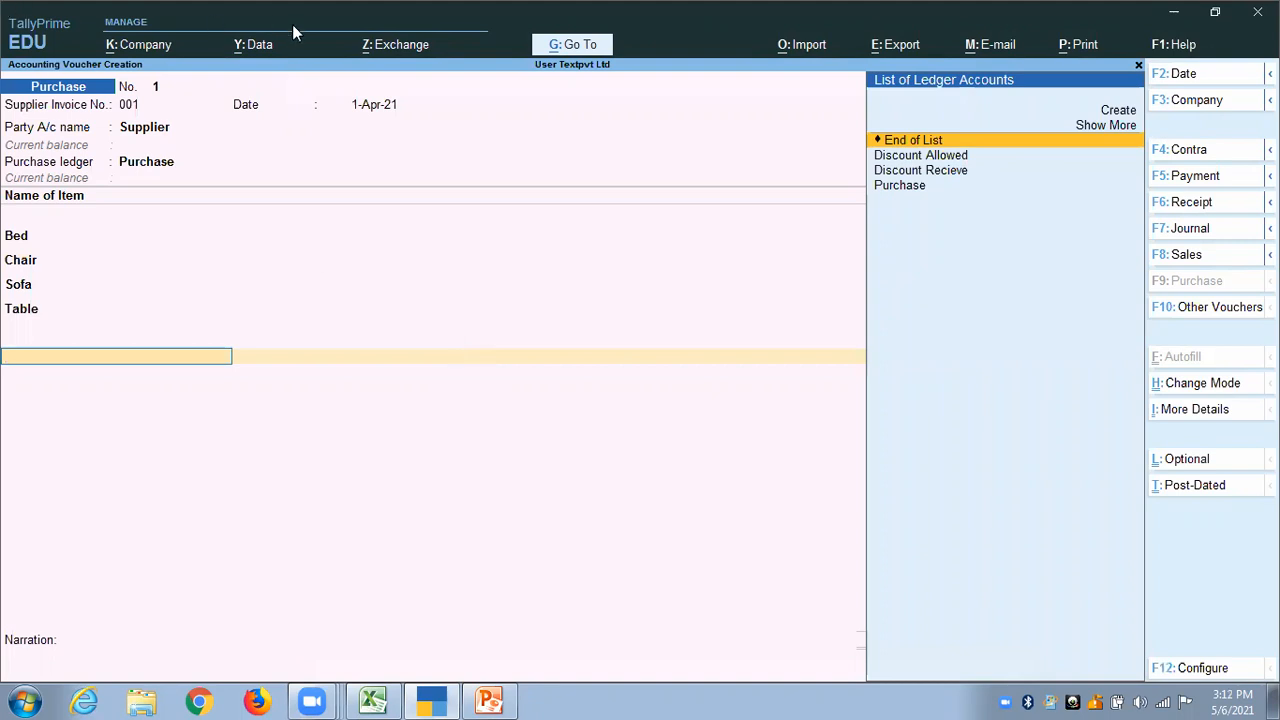
pyautogui.moveTo(556, 271)
pyautogui.mouseDown()
pyautogui.moveTo(720, 234)
pyautogui.moveTo(868, 176)
pyautogui.mouseUp()
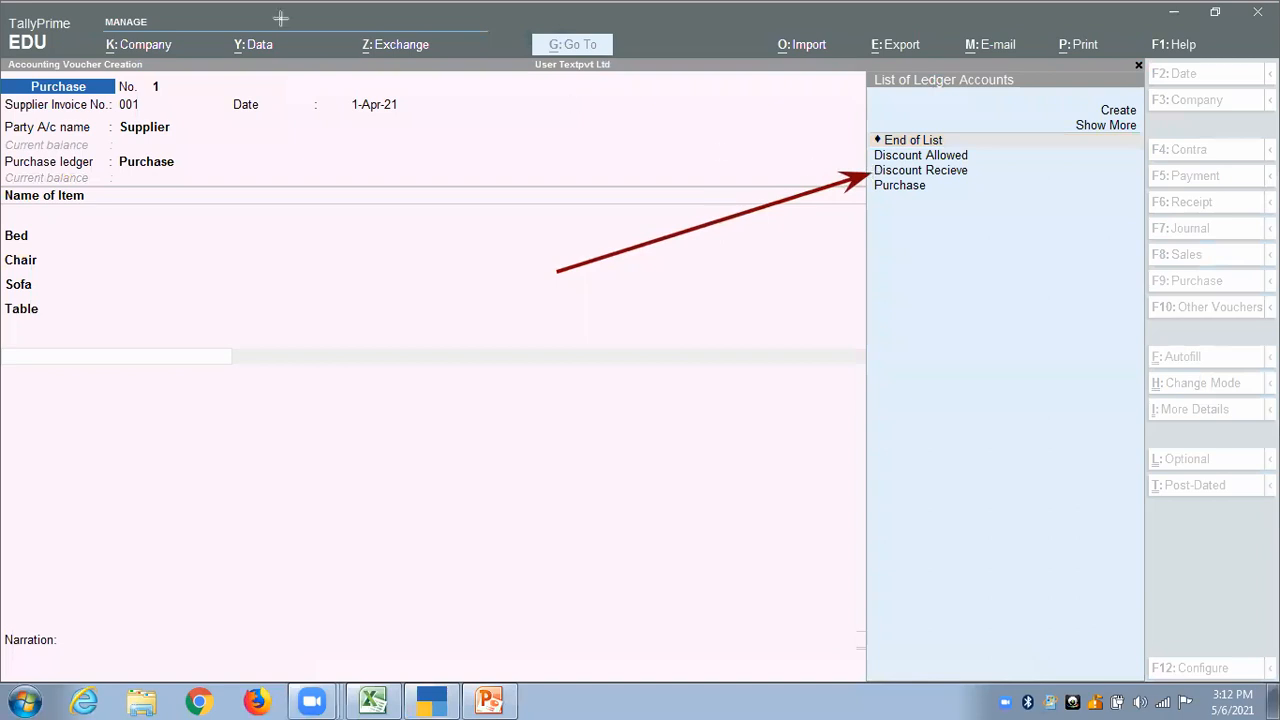
pyautogui.click(917, 174)
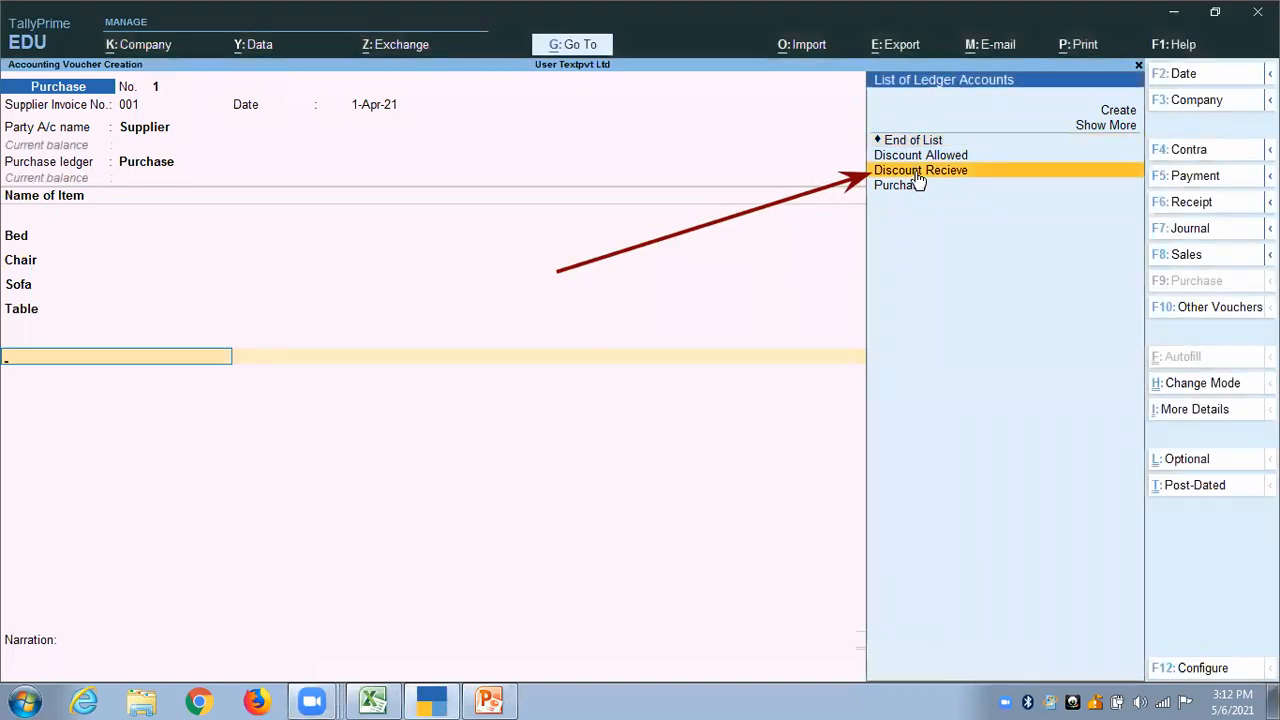
pyautogui.click(917, 174)
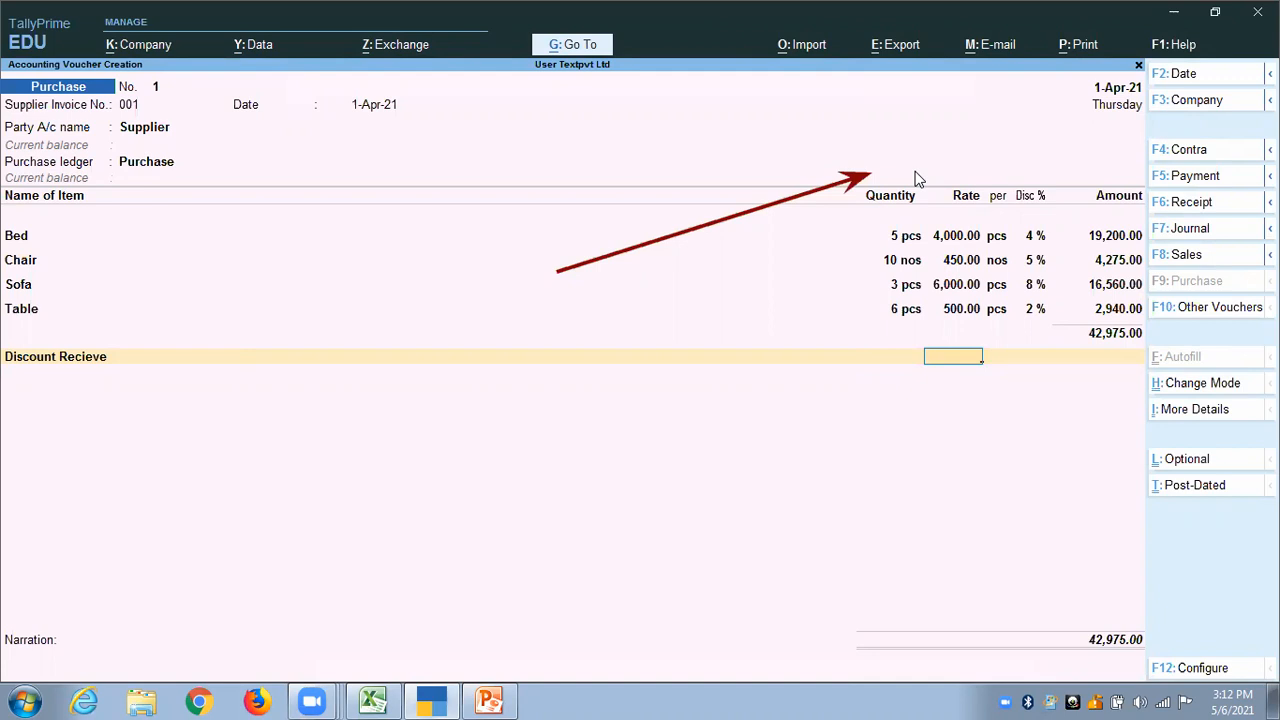
# Leave the Discount Recieve rate empty and set its amount to -975 on the purchase voucher.
pyautogui.press('Return')
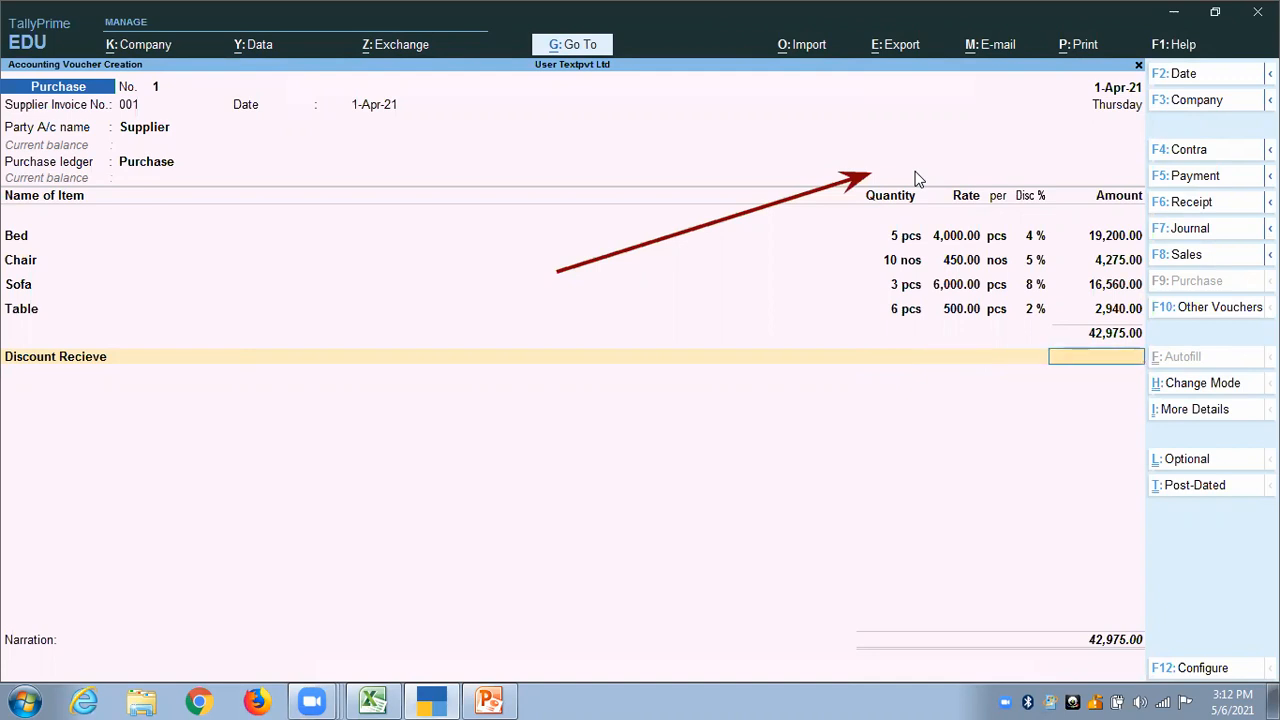
pyautogui.write('-975')
pyautogui.press('Return')
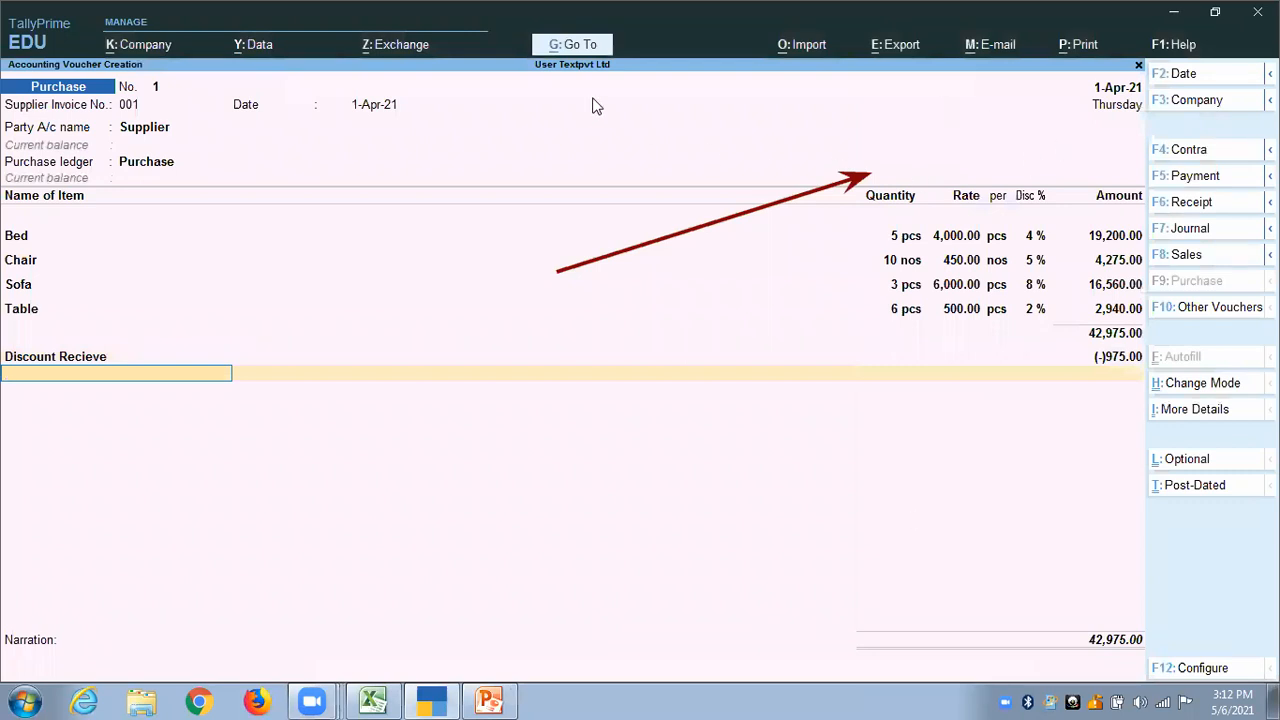
pyautogui.moveTo(917, 486); pyautogui.dragTo(1088, 625)
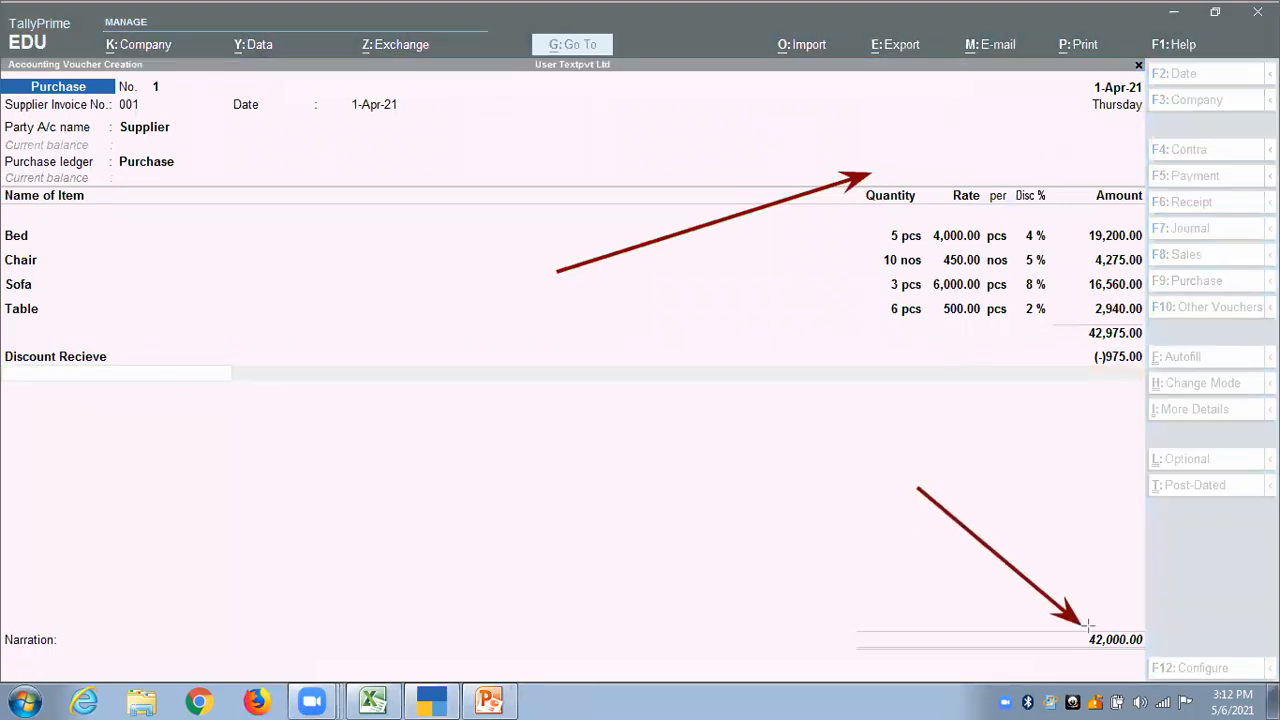
pyautogui.click(856, 97)
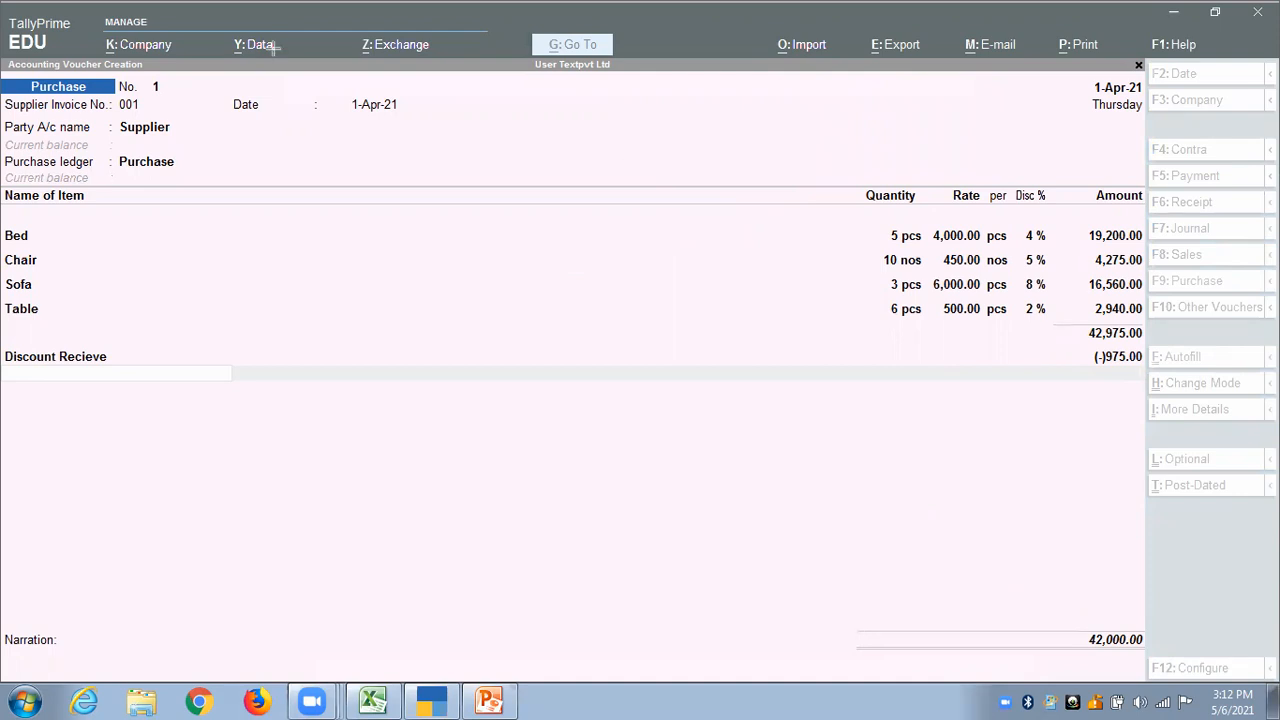
pyautogui.click(1034, 343)
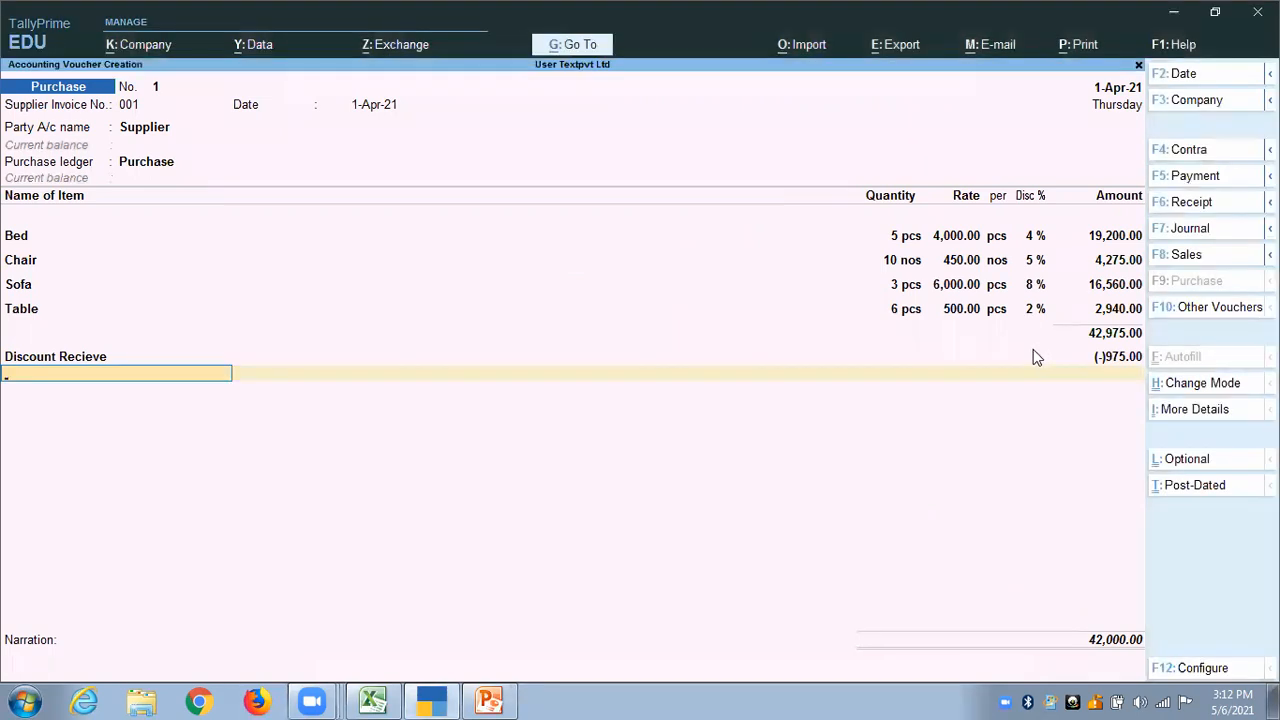
# Return to the Discount Recieve line and set its rate to -1% instead of a fixed amount.
pyautogui.click(1034, 351)
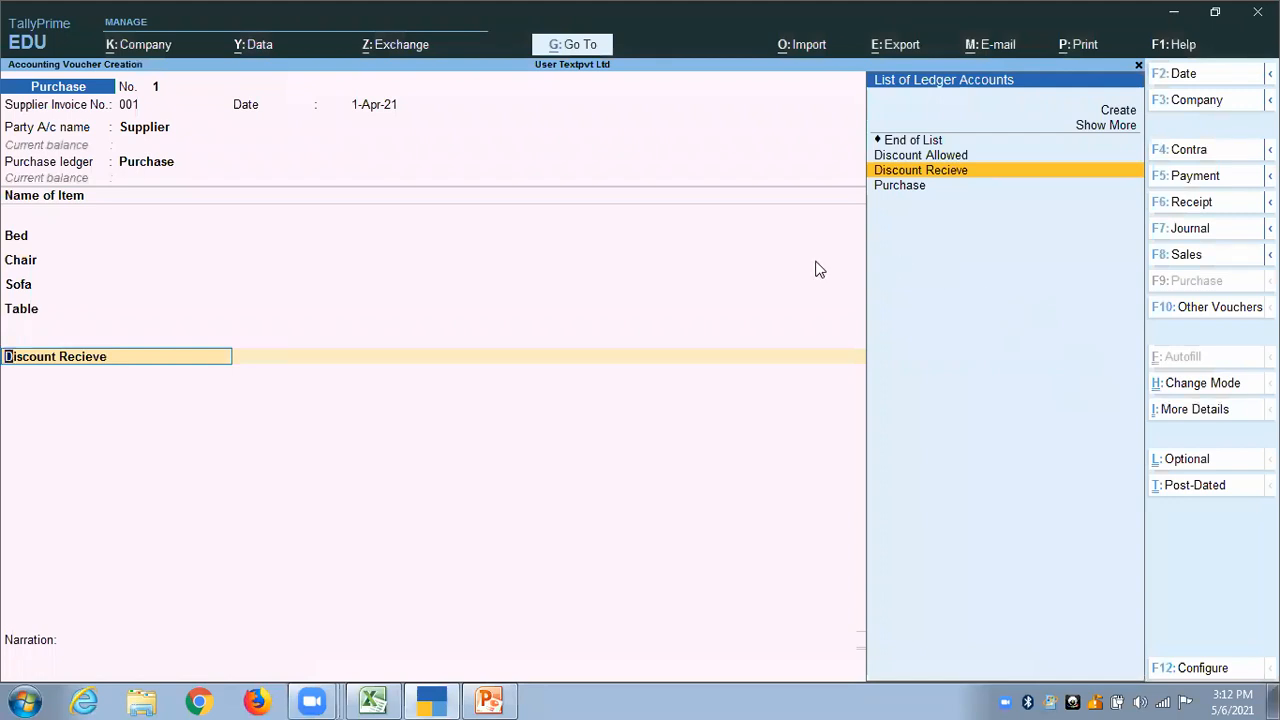
pyautogui.press('Return')
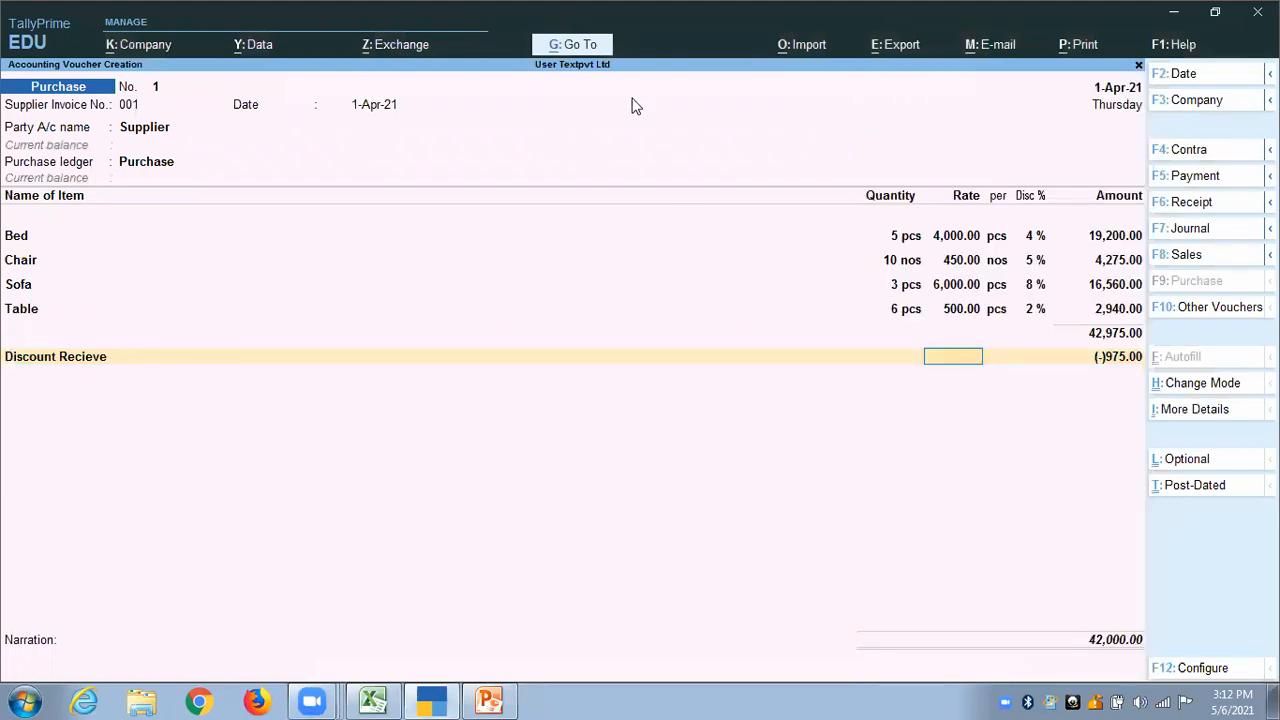
pyautogui.moveTo(734, 218); pyautogui.dragTo(915, 342)
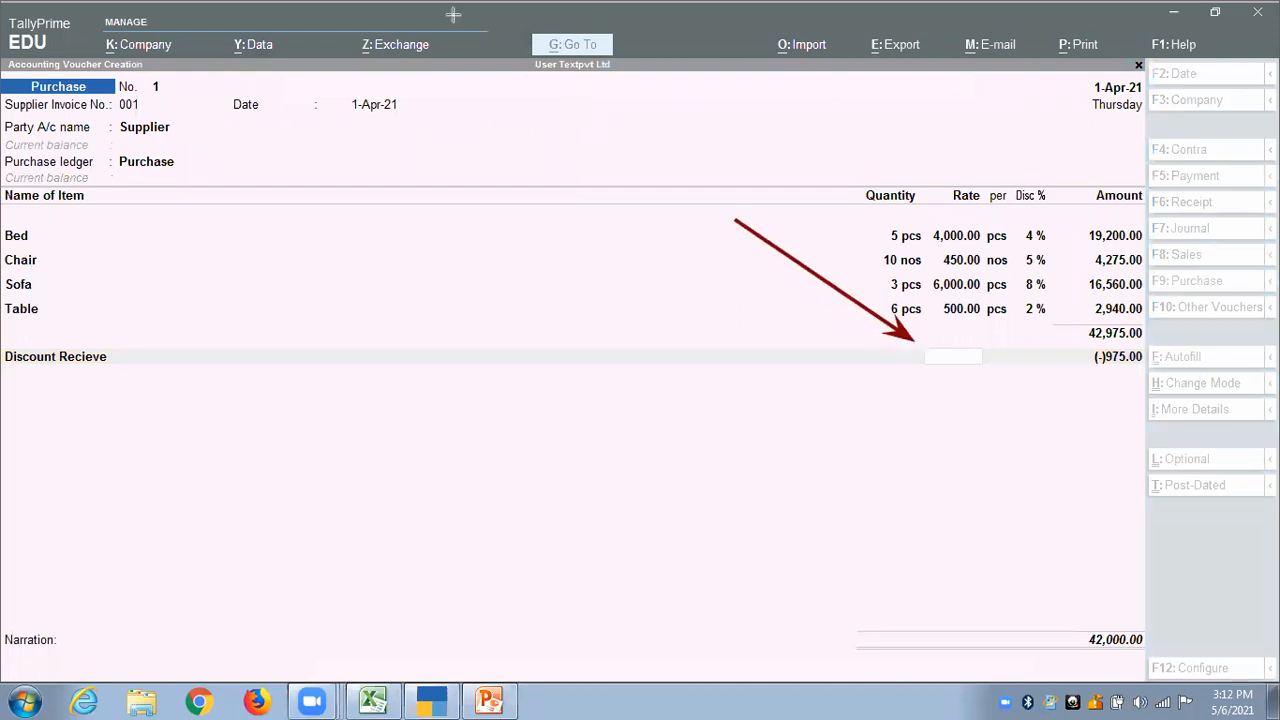
pyautogui.moveTo(3, 212)
pyautogui.mouseDown()
pyautogui.moveTo(48, 277)
pyautogui.moveTo(58, 322)
pyautogui.mouseUp()
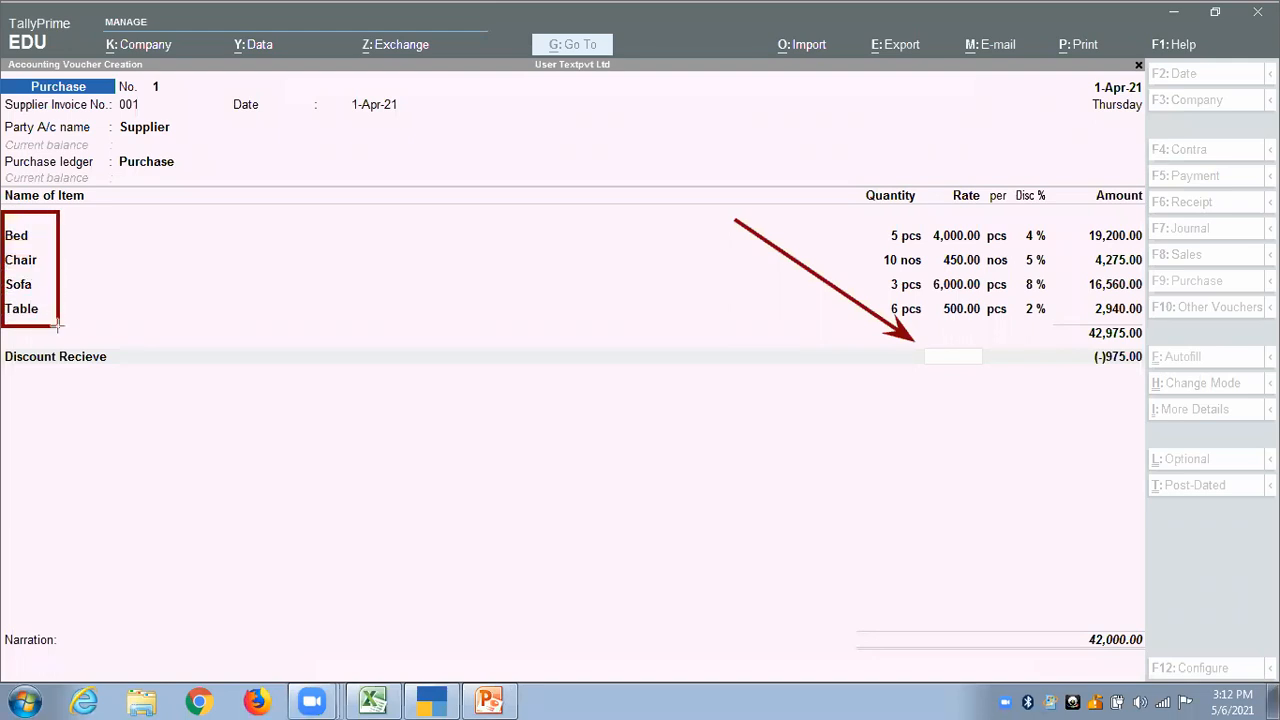
pyautogui.click(928, 364)
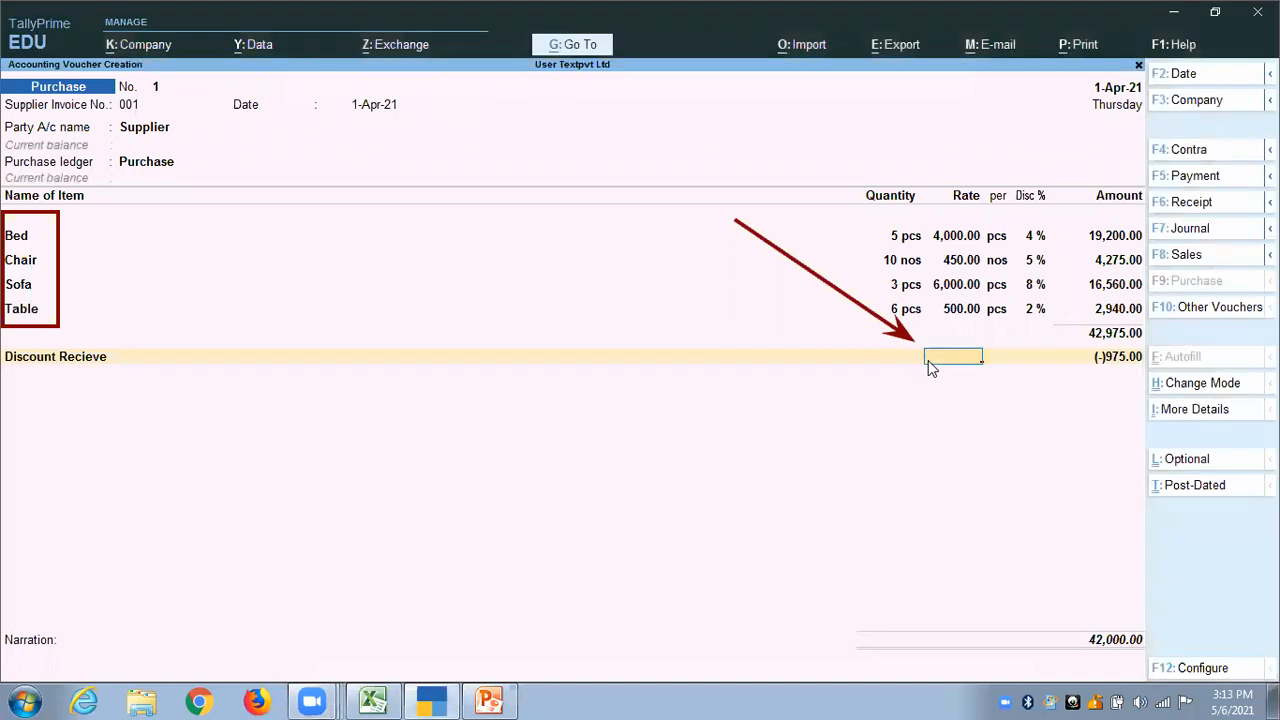
pyautogui.click(902, 108)
pyautogui.moveTo(893, 339); pyautogui.dragTo(993, 376)
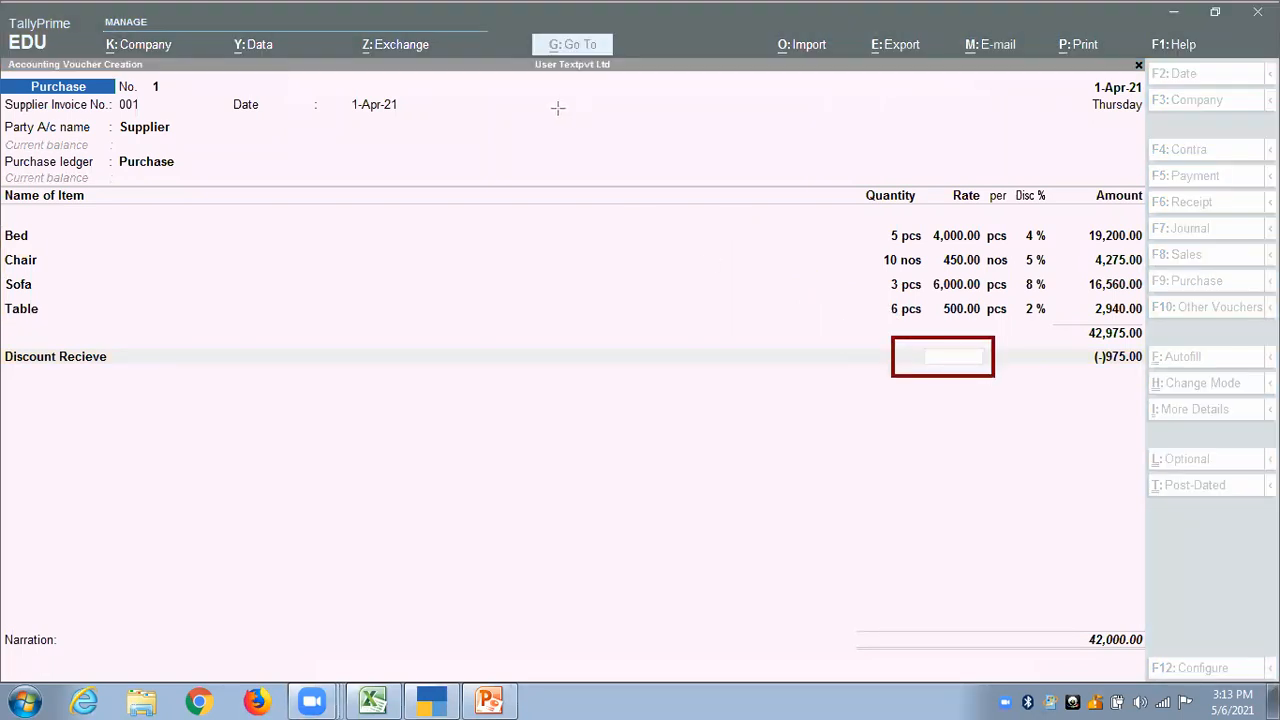
pyautogui.click(940, 360)
pyautogui.write('1')
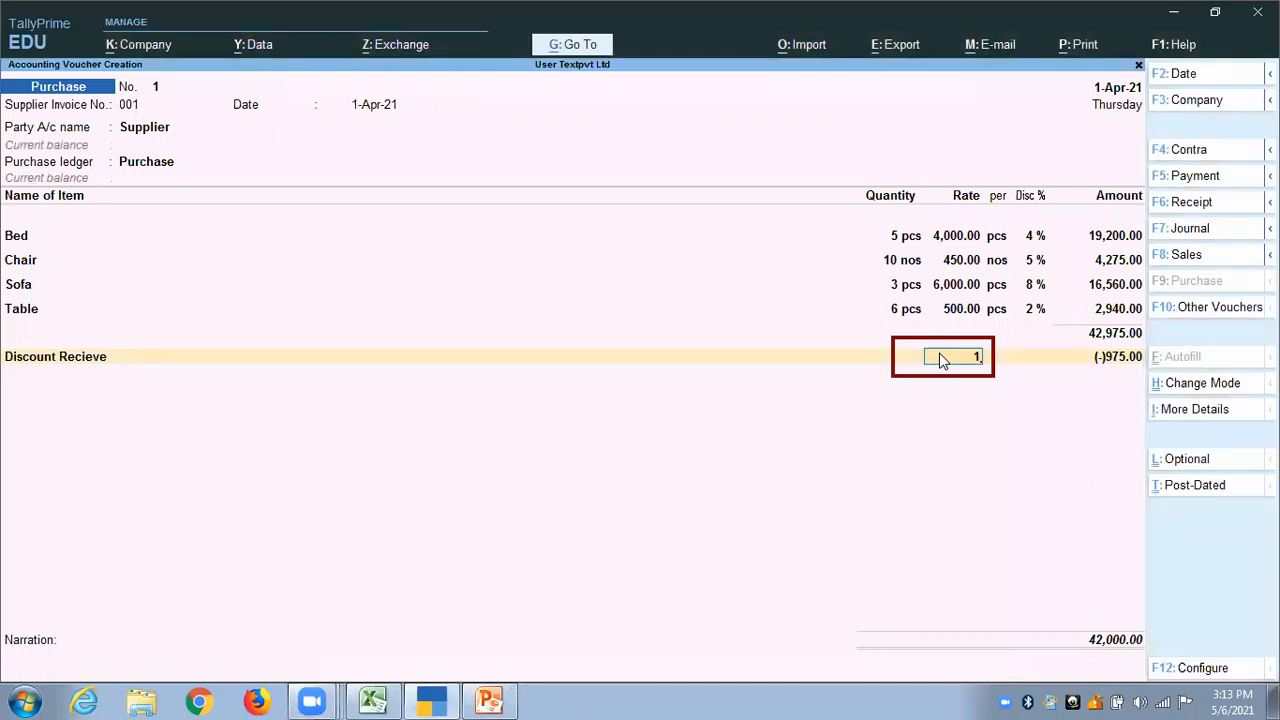
pyautogui.press('BackSpace')
pyautogui.write('-1')
pyautogui.press('Return')
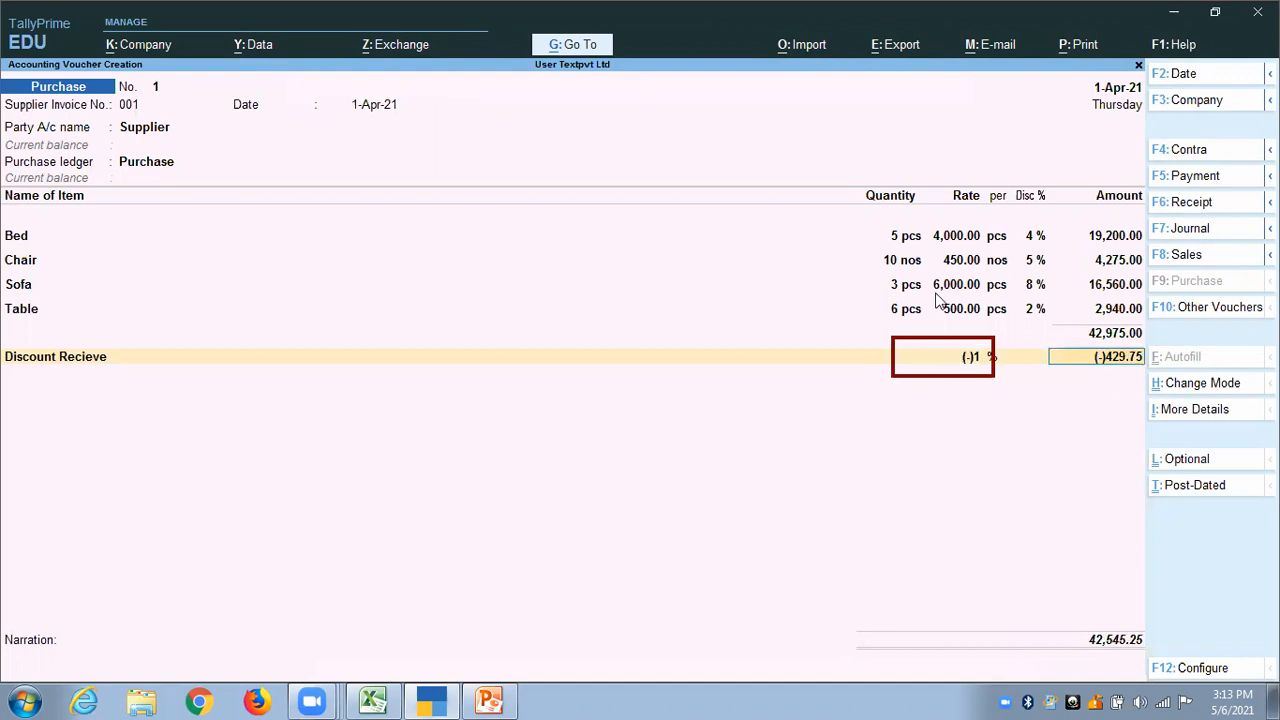
pyautogui.moveTo(1073, 398)
pyautogui.mouseDown()
pyautogui.moveTo(1105, 410)
pyautogui.moveTo(1140, 378)
pyautogui.mouseUp()
pyautogui.moveTo(1043, 620); pyautogui.dragTo(1100, 616)
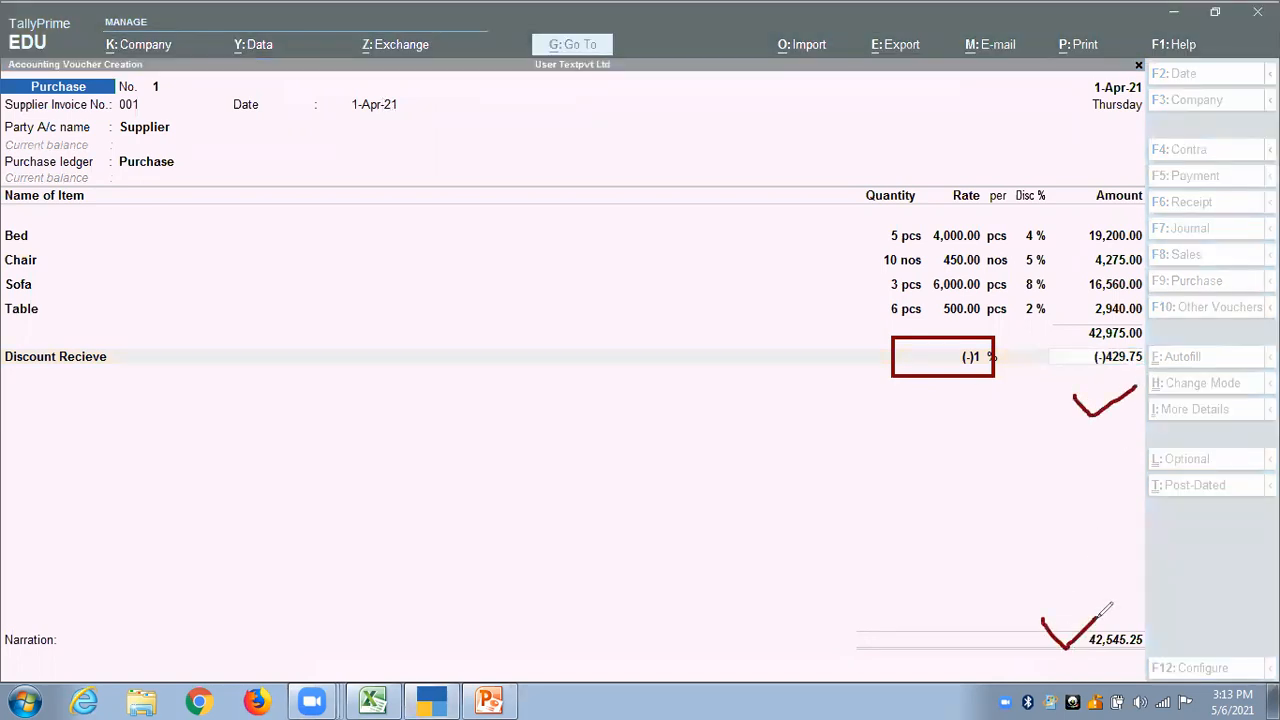
pyautogui.click(328, 98)
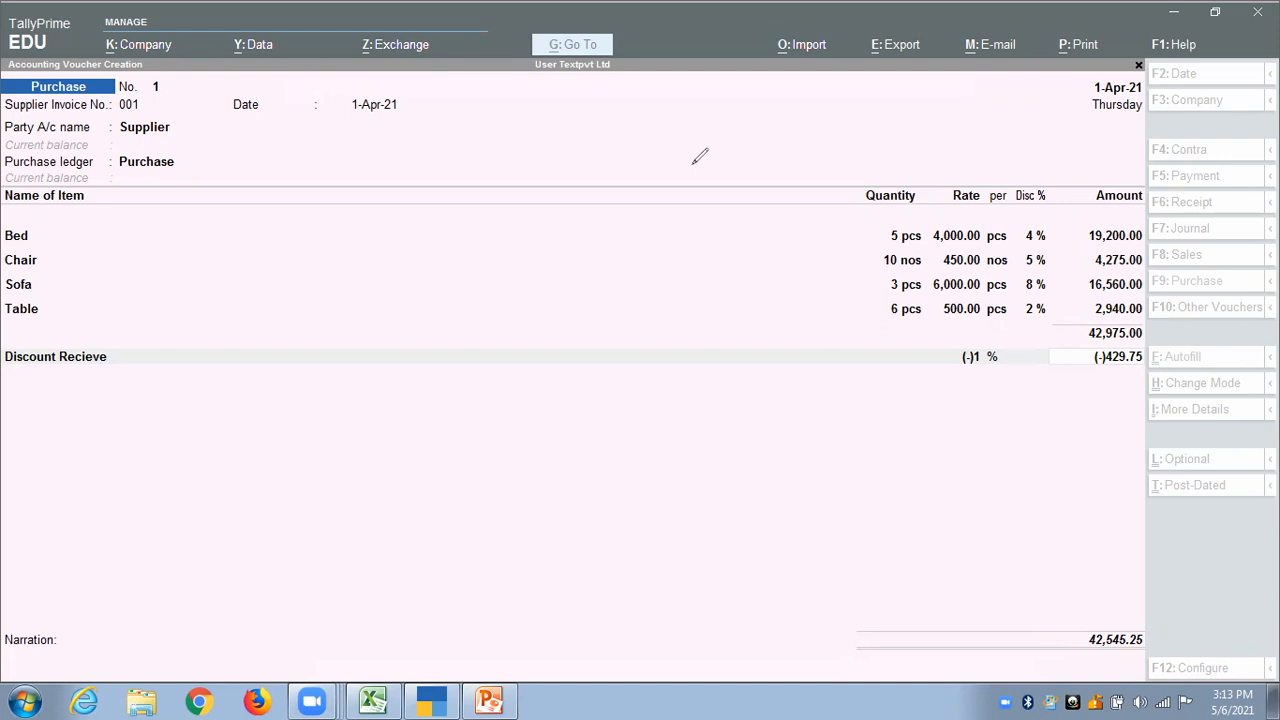
pyautogui.moveTo(890, 330)
pyautogui.mouseDown()
pyautogui.moveTo(962, 394)
pyautogui.moveTo(1028, 352)
pyautogui.mouseUp()
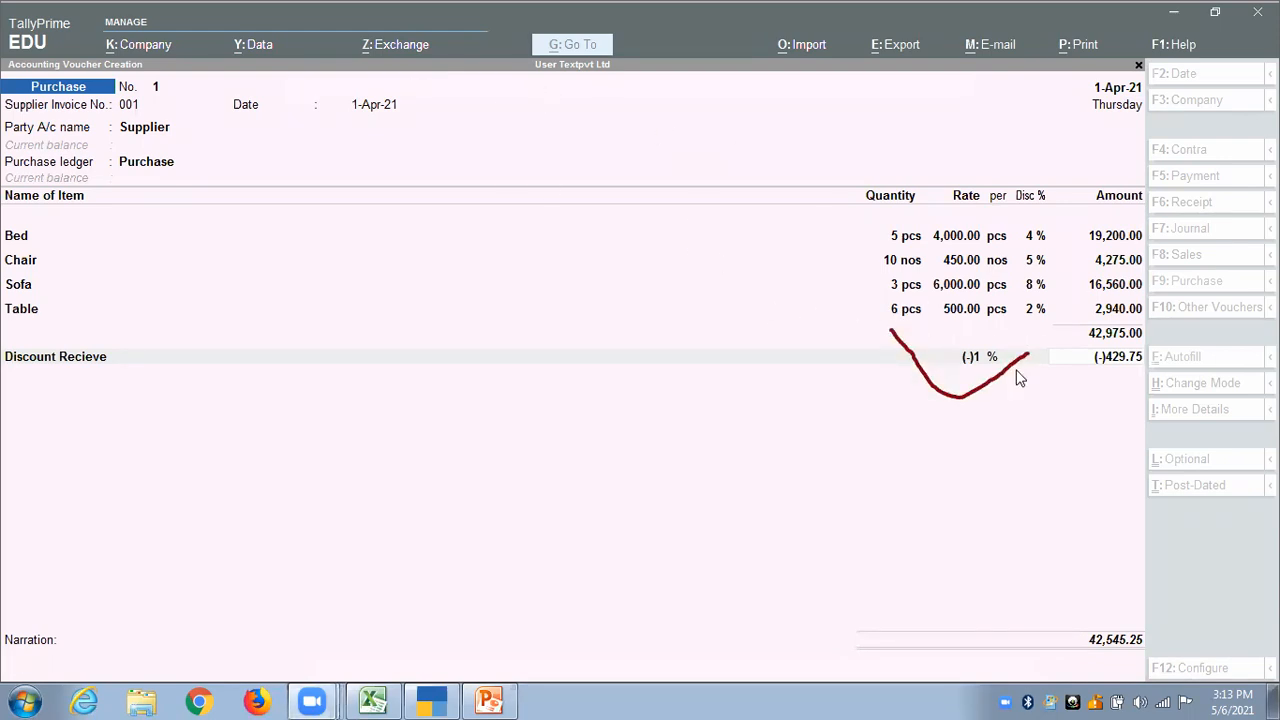
# Clear the percentage rate on the Discount Recieve line and enter a fixed amount of -975.
pyautogui.click(969, 358)
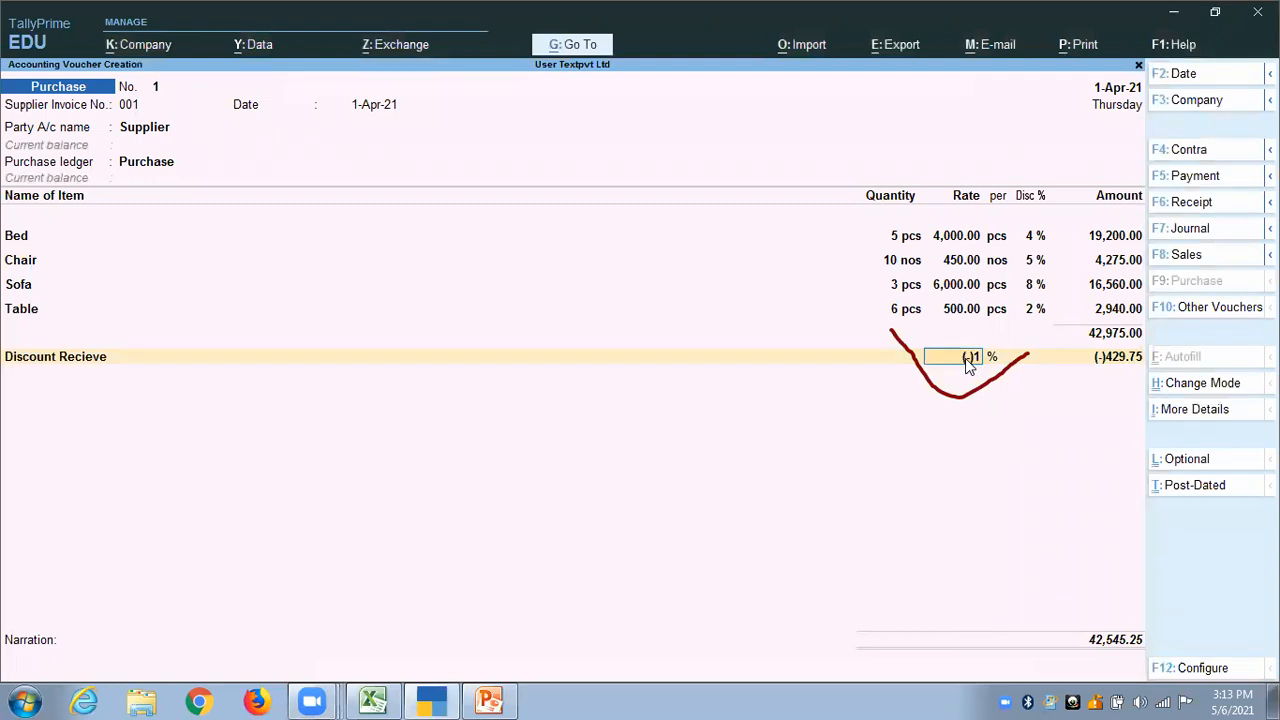
pyautogui.press('BackSpace')
pyautogui.press('Return')
pyautogui.press('Return')
pyautogui.write('-')
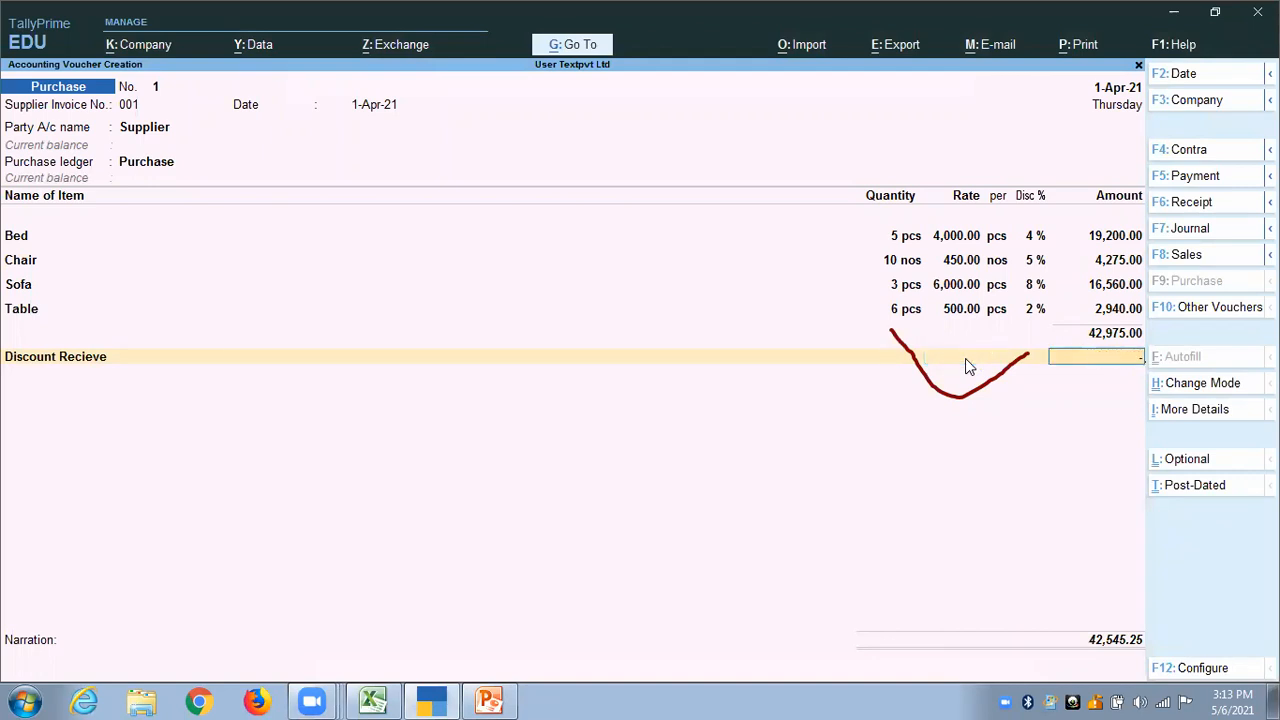
pyautogui.write('975')
pyautogui.press('Return')
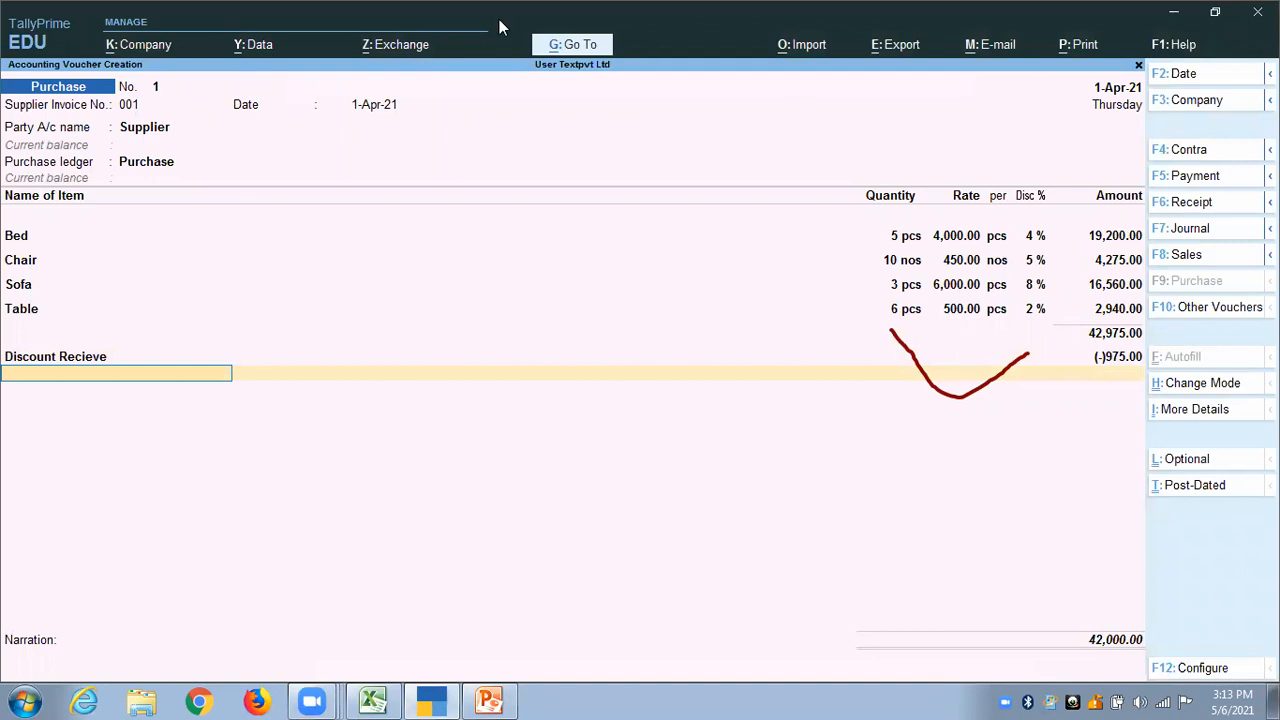
pyautogui.moveTo(997, 606)
pyautogui.mouseDown()
pyautogui.moveTo(1012, 655)
pyautogui.moveTo(1080, 630)
pyautogui.mouseUp()
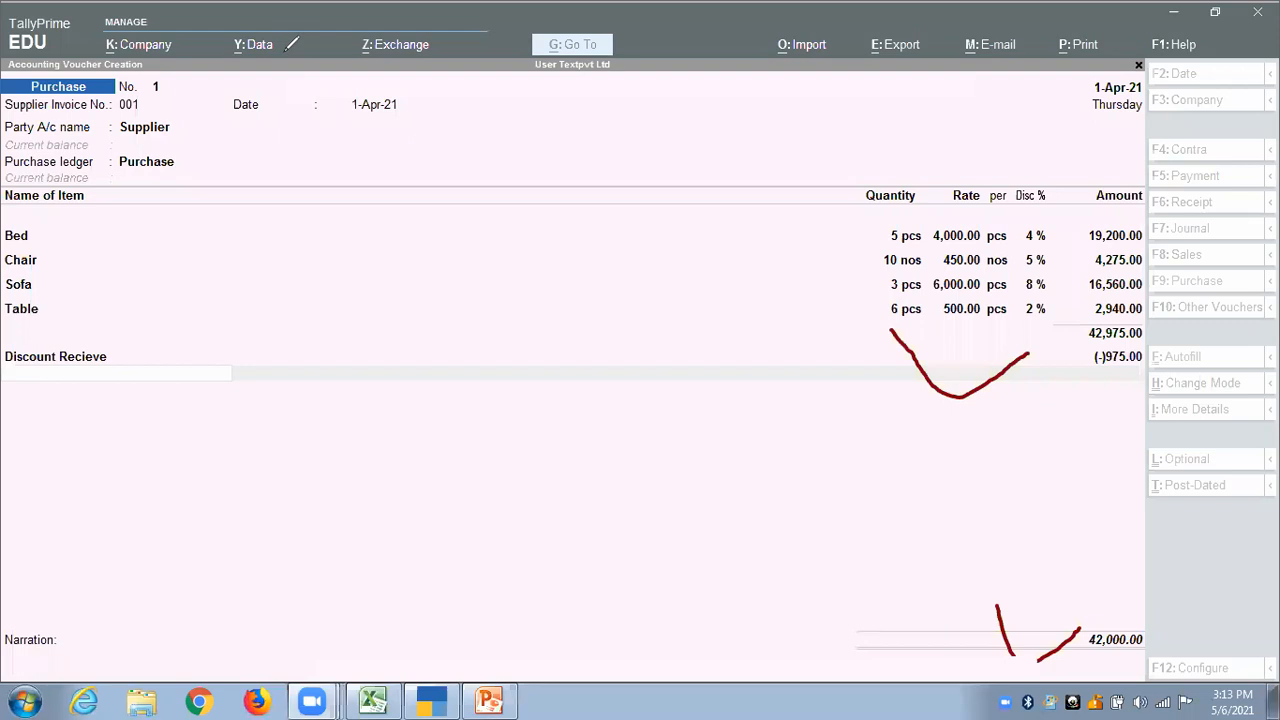
pyautogui.hotkey('ctrl', 'z')
pyautogui.hotkey('ctrl', 'z')
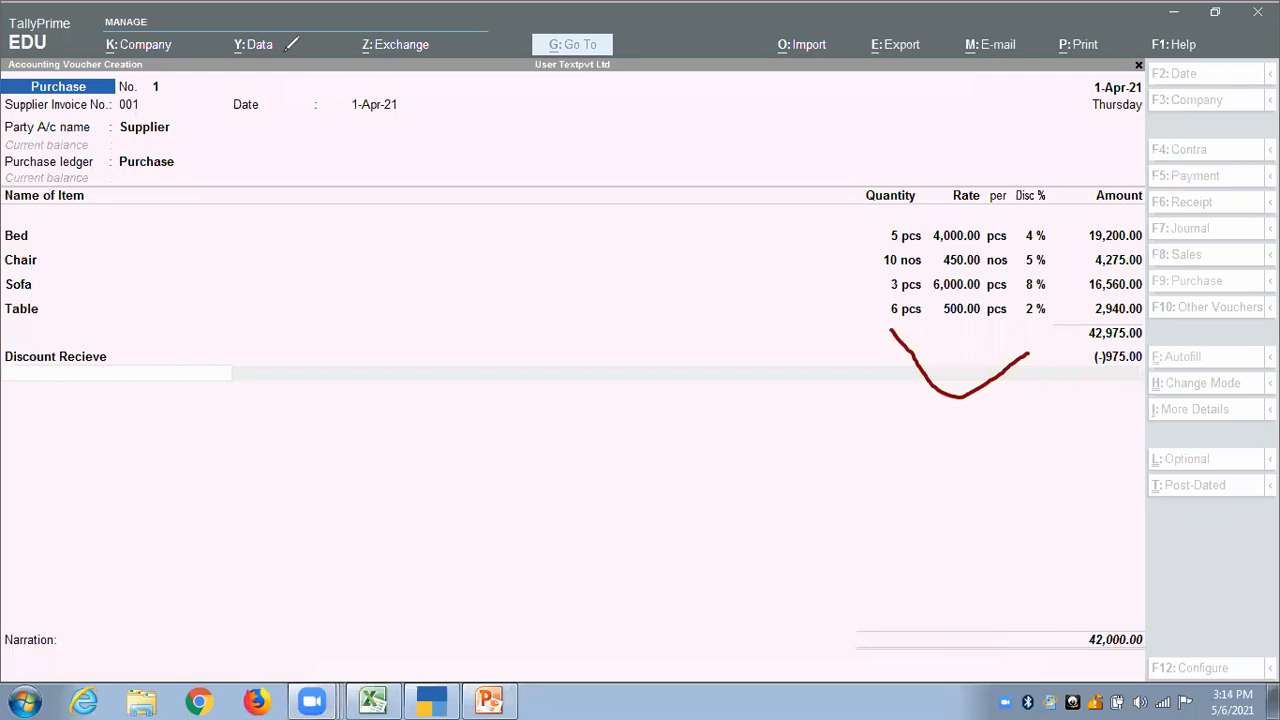
pyautogui.hotkey('ctrl', 'z')
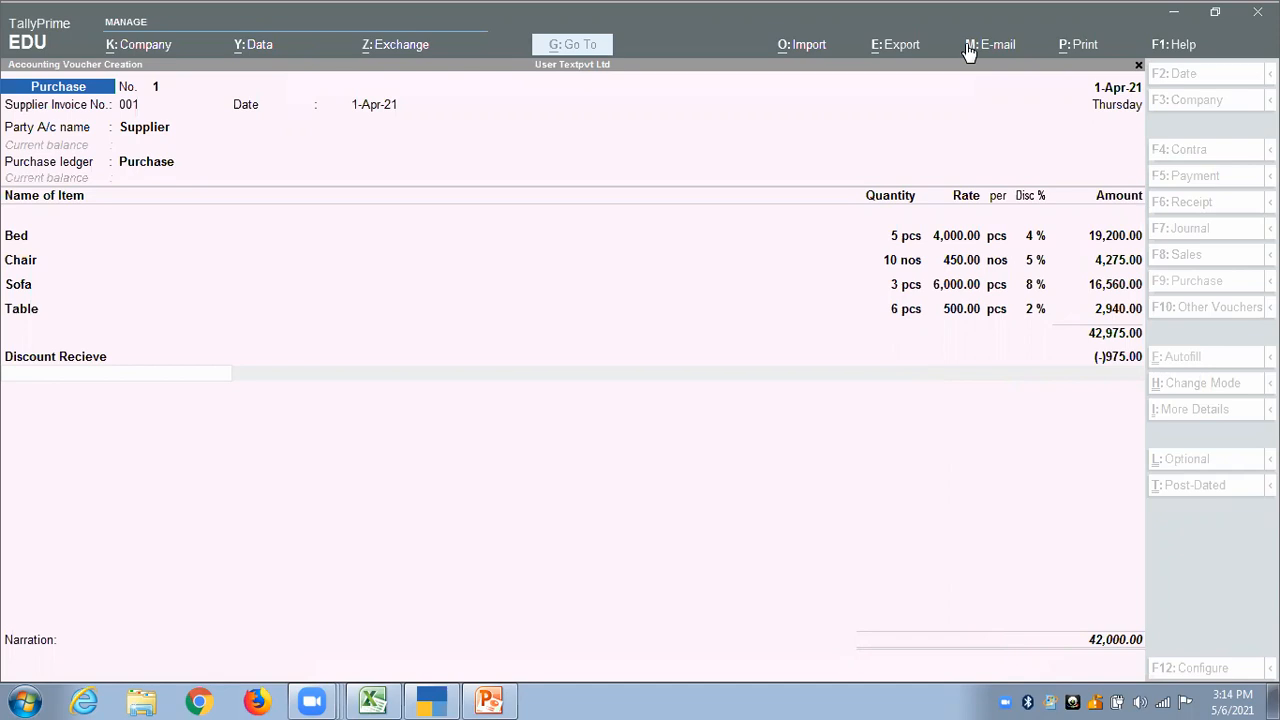
pyautogui.moveTo(417, 391); pyautogui.dragTo(172, 197)
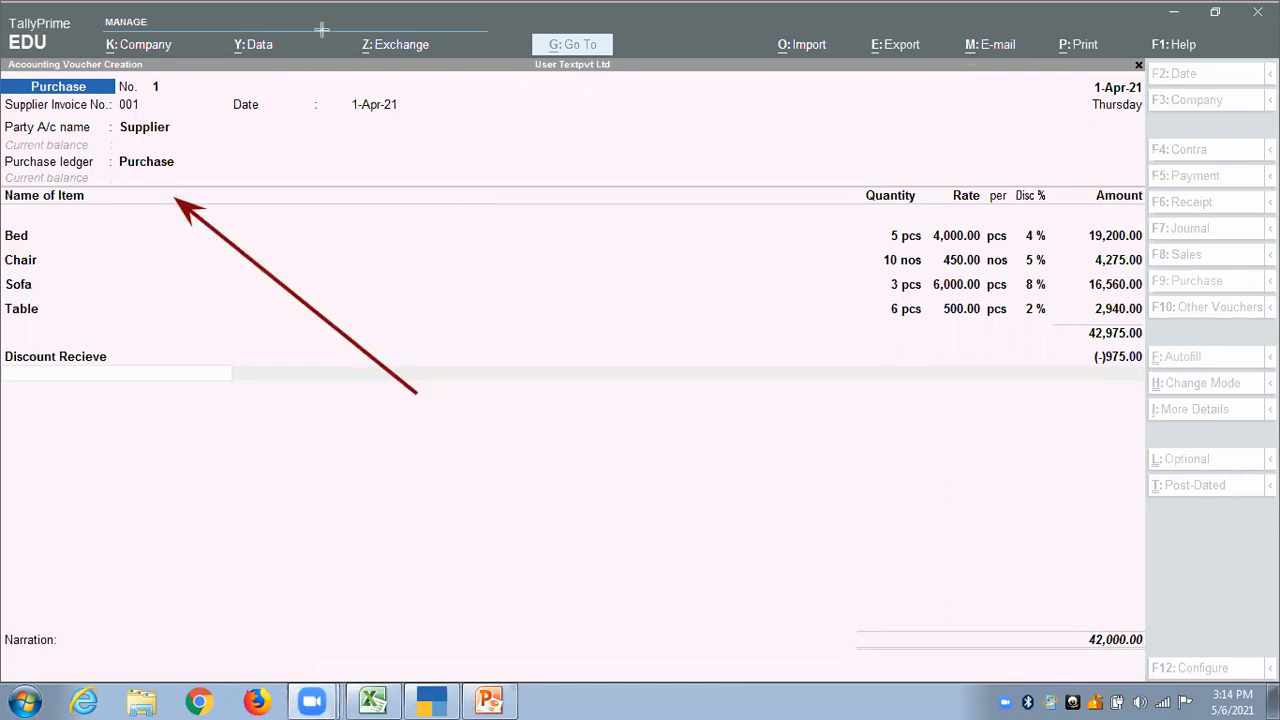
# Leave the purchase voucher for the Gateway of Tally and start creating a new ledger.
pyautogui.click(240, 133)
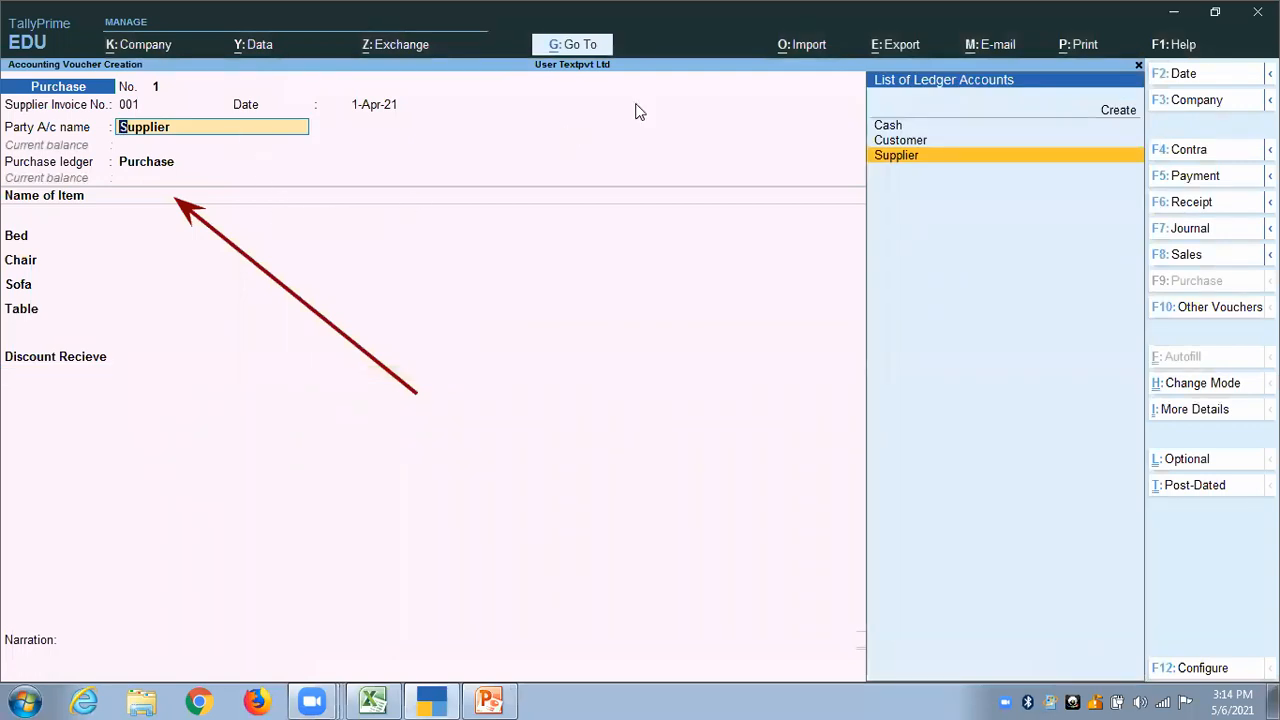
pyautogui.click(591, 308)
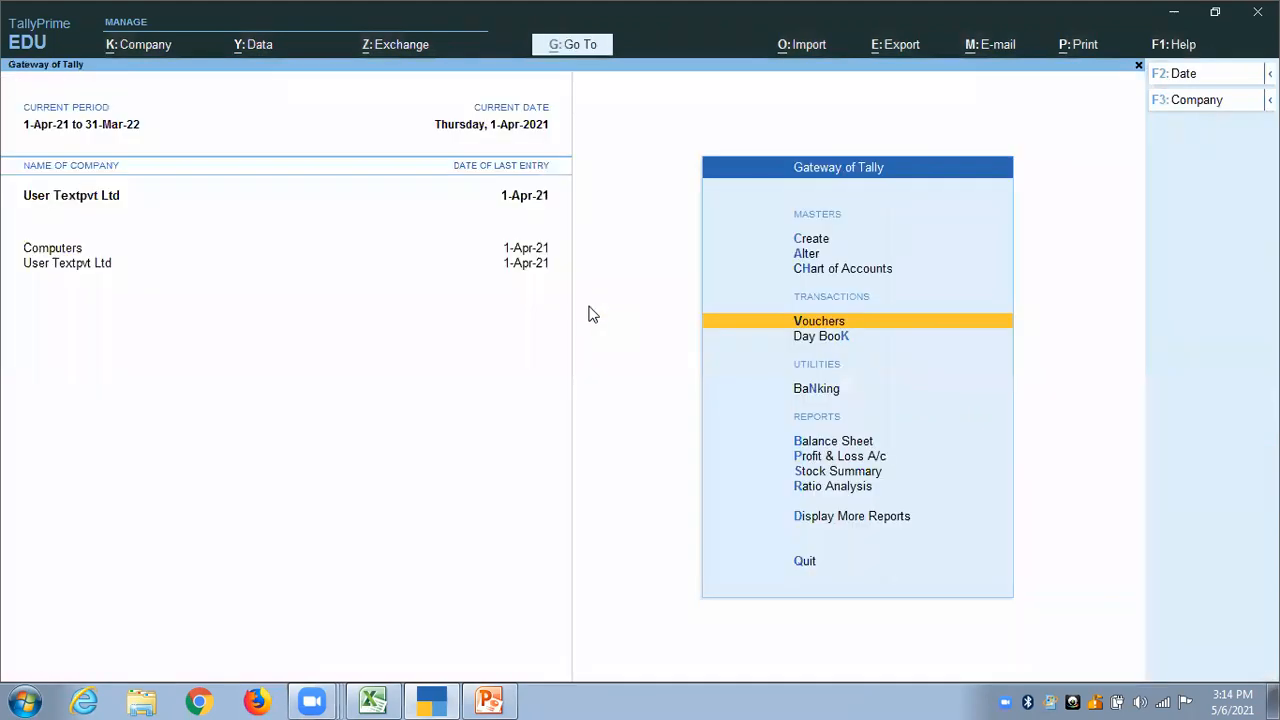
pyautogui.click(808, 241)
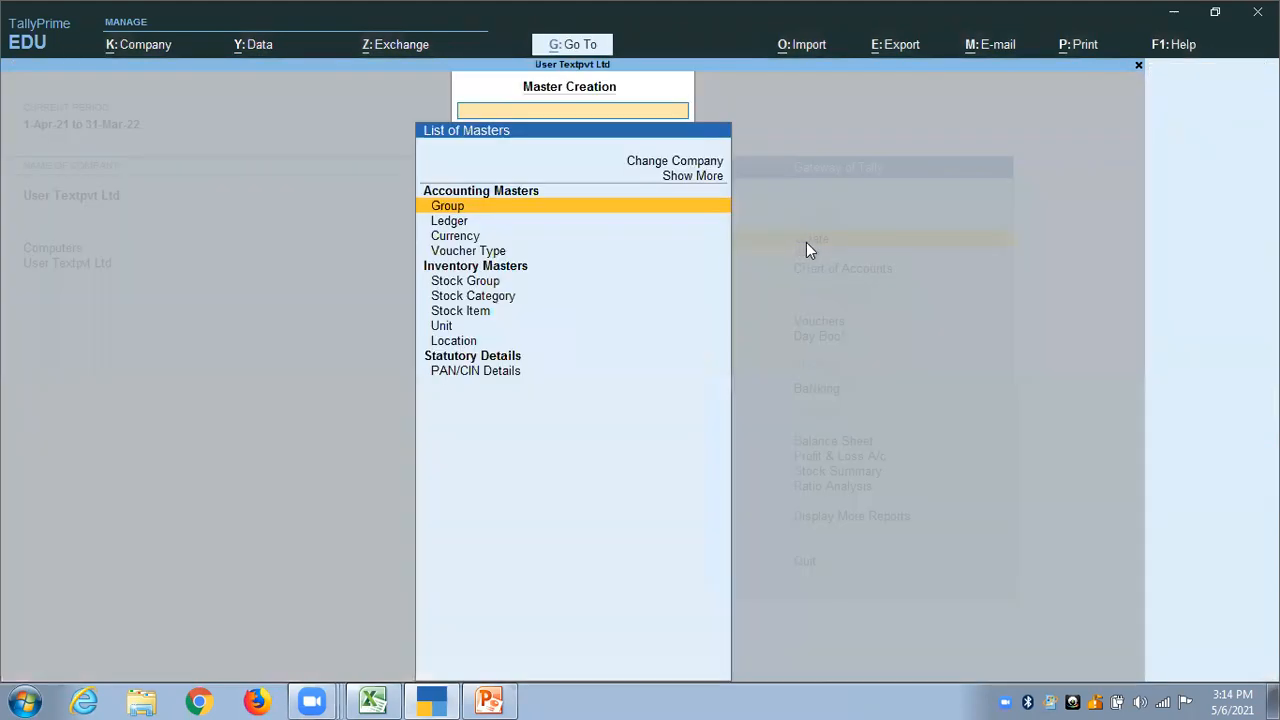
pyautogui.press('Down')
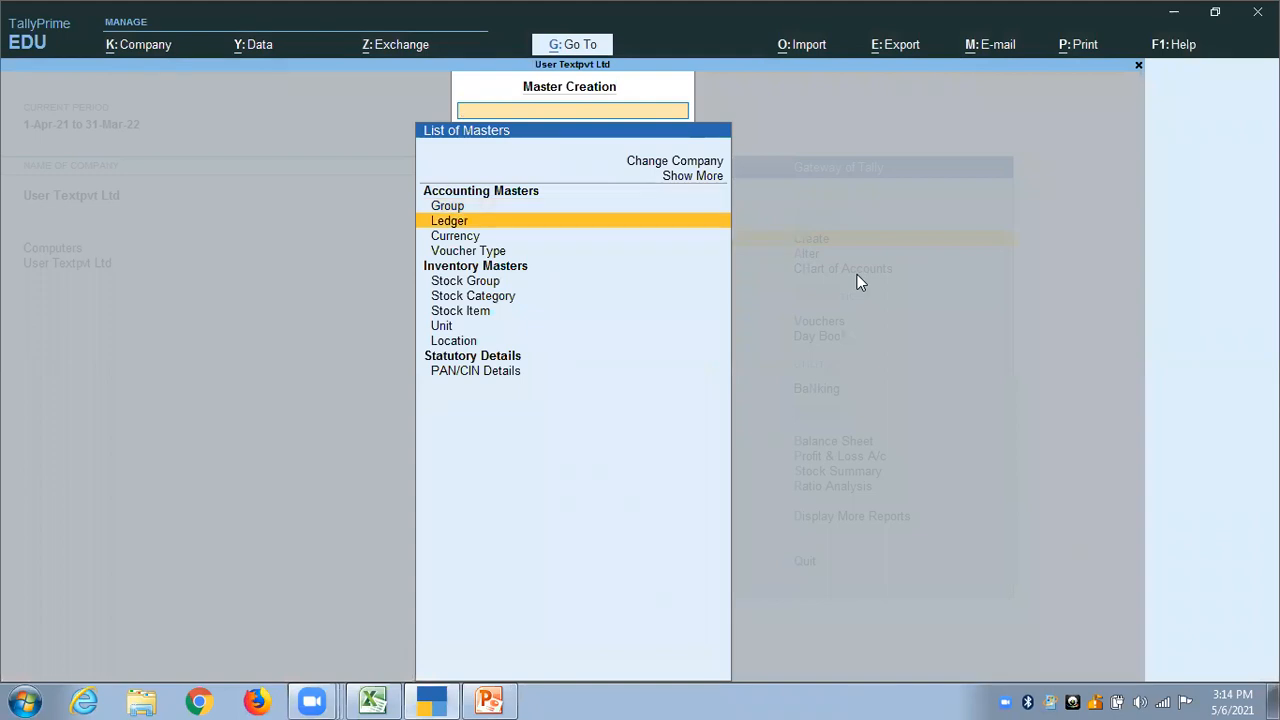
pyautogui.press('Return')
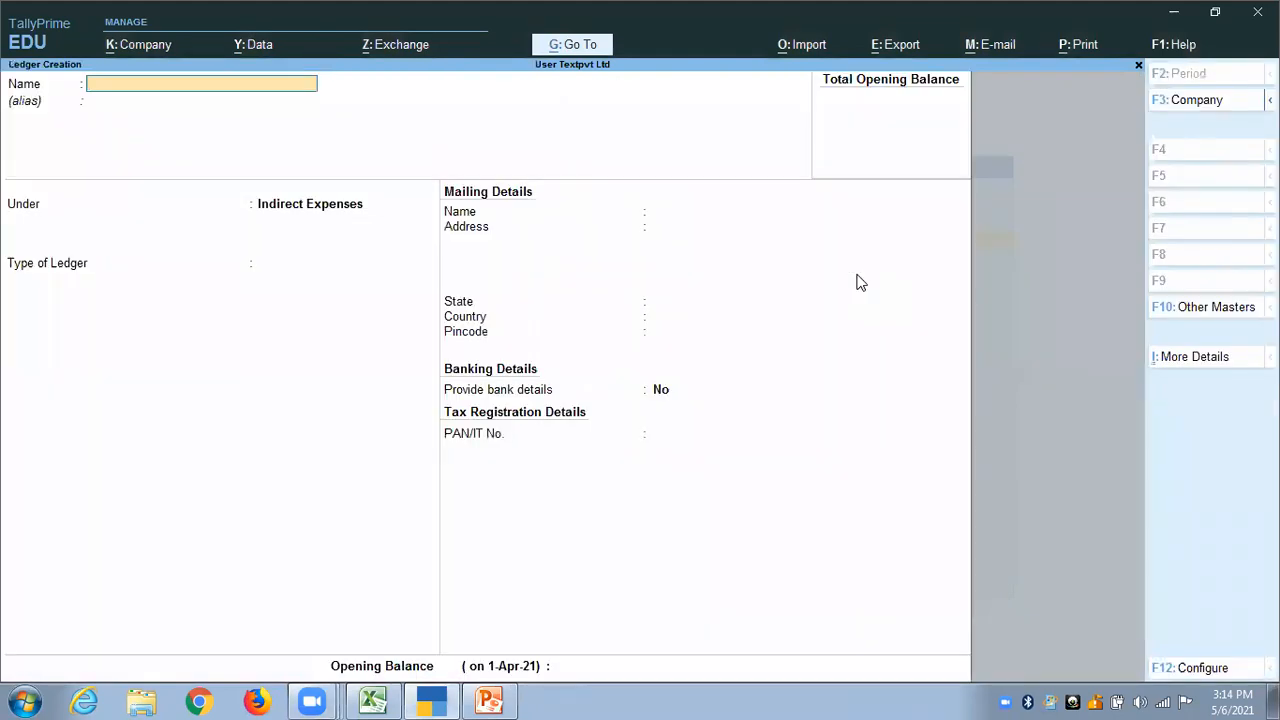
# Name the new ledger Computer, leave its alias empty and place it under the Fixed Assets group.
pyautogui.write('Computer')
pyautogui.press('Return')
pyautogui.press('Return')
pyautogui.write('F')
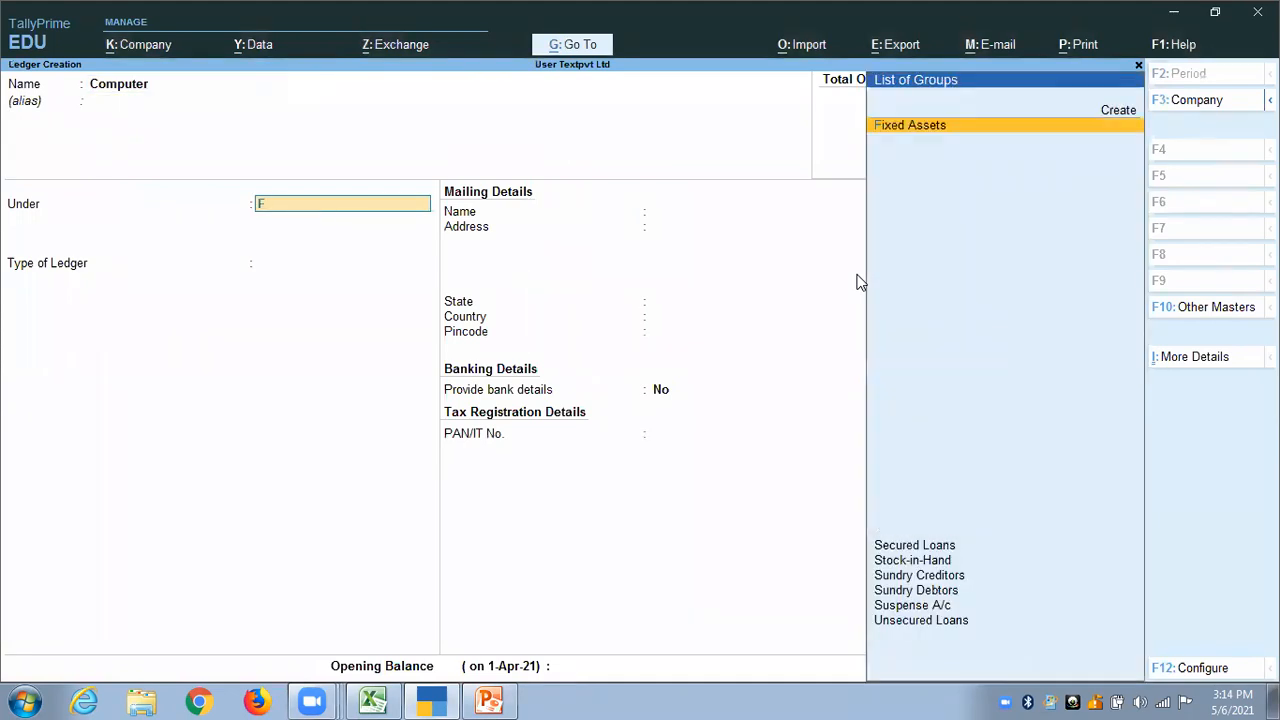
pyautogui.press('Return')
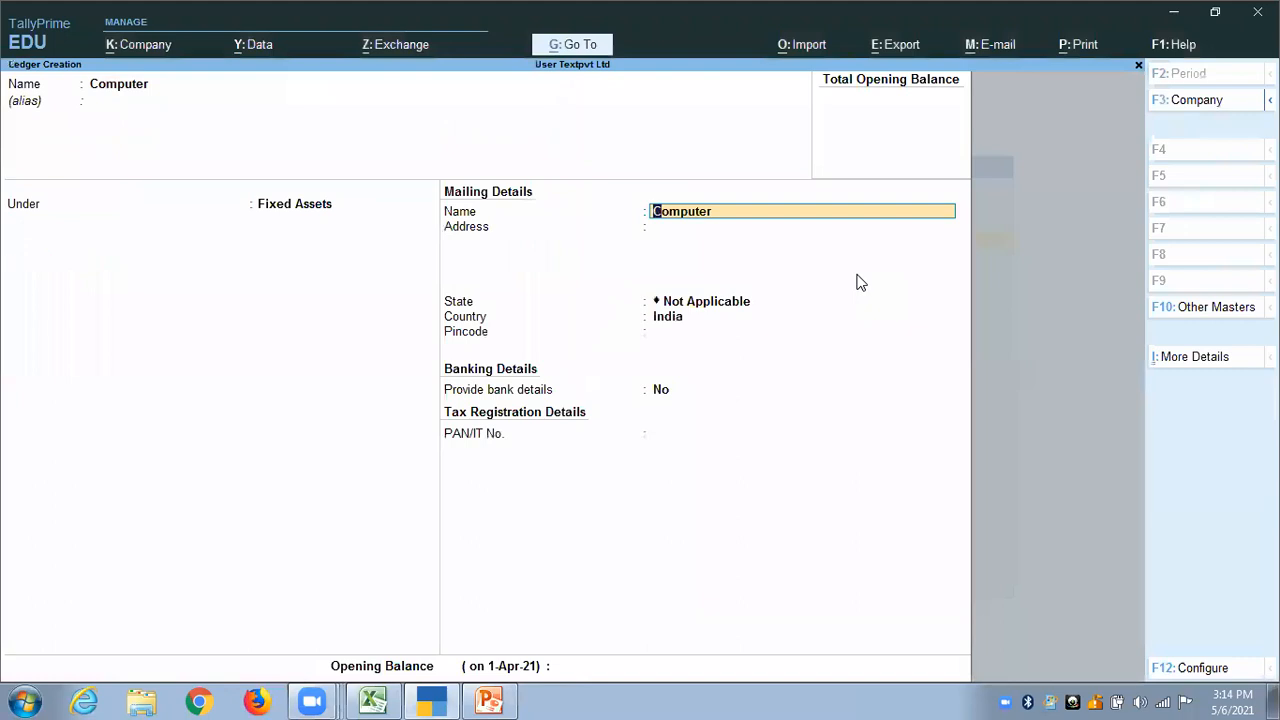
# Accept the default mailing, banking and tax details, save the Computer ledger and return to the Gateway of Tally.
pyautogui.press('Return')
pyautogui.press('Return')
pyautogui.press('Return')
pyautogui.press('Return')
pyautogui.press('Return')
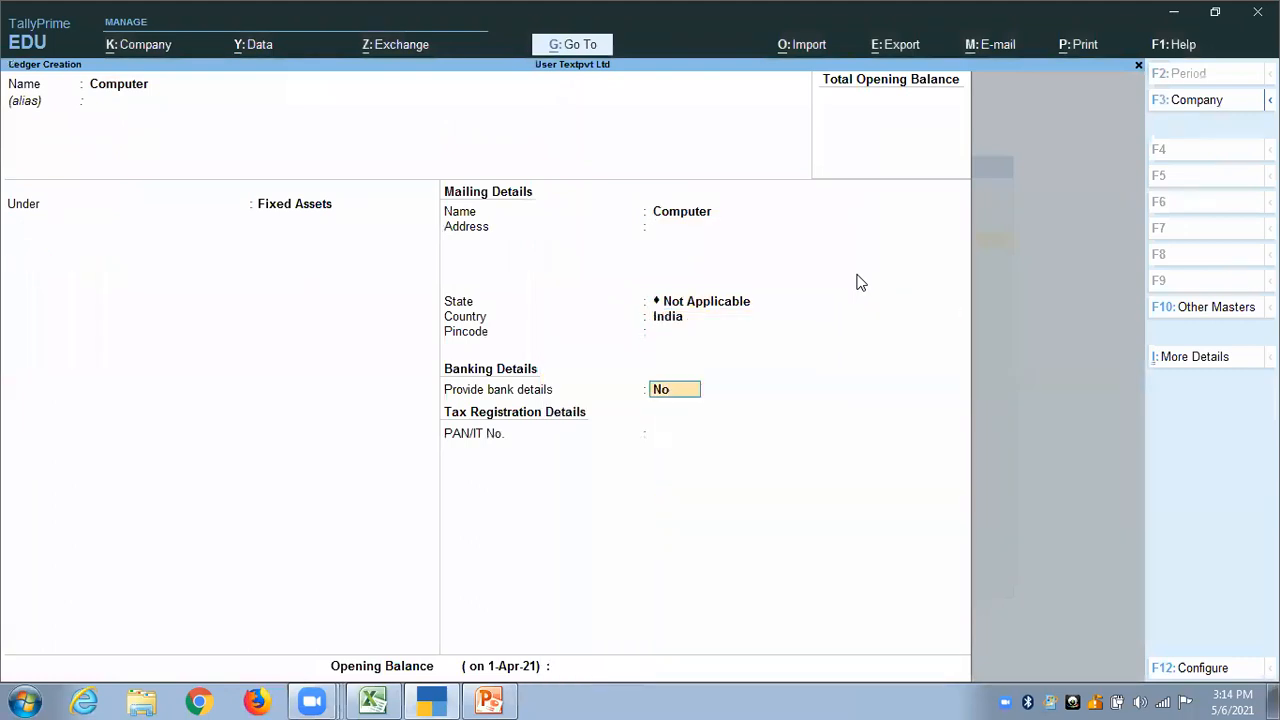
pyautogui.press('Return')
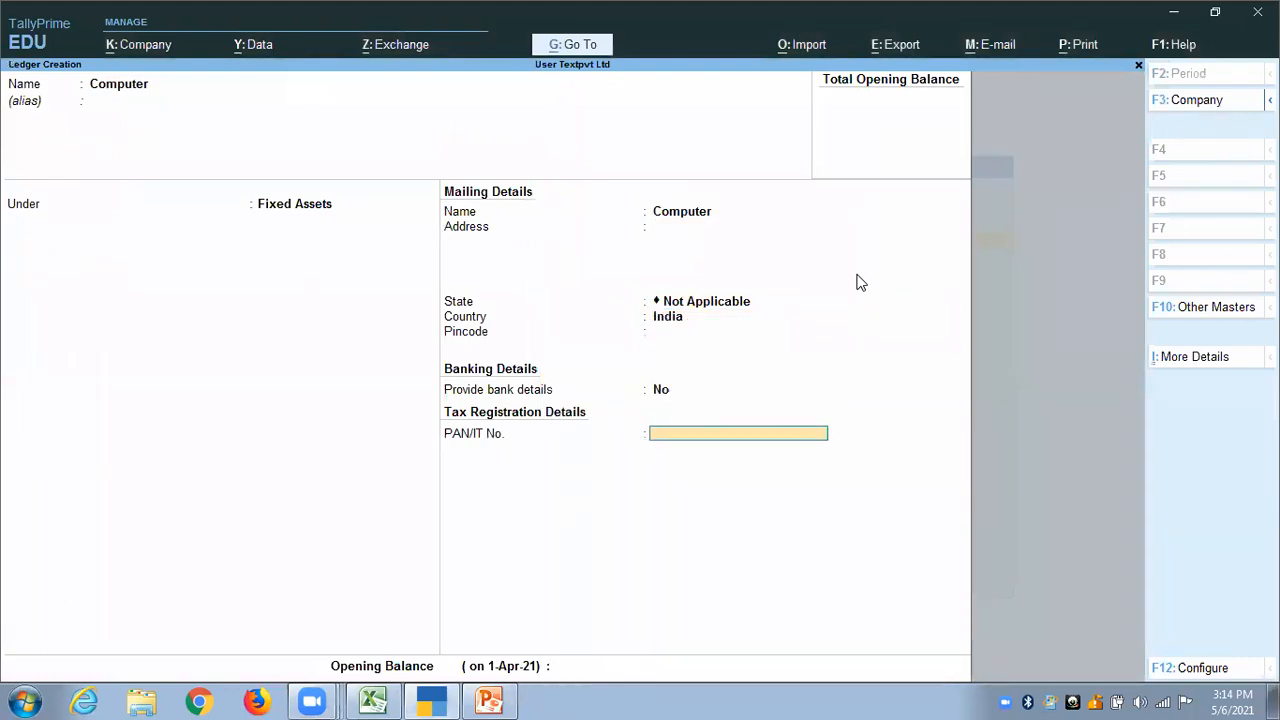
pyautogui.press('Return')
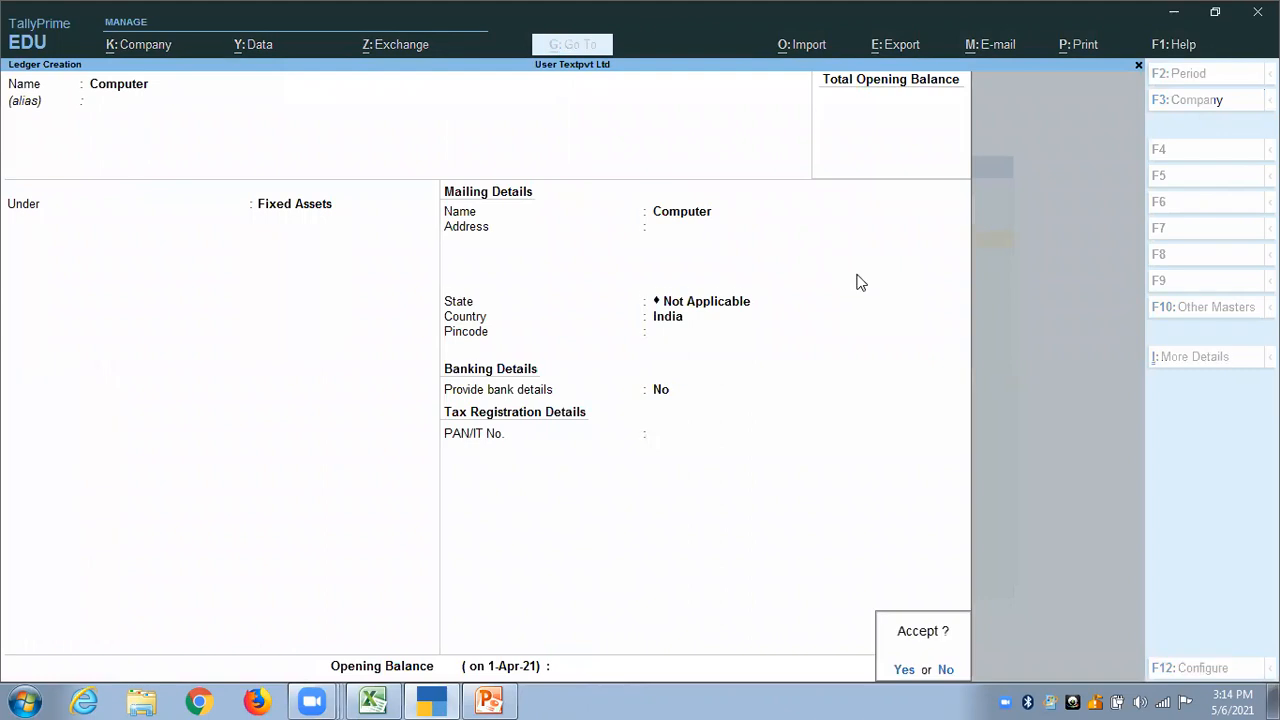
pyautogui.press('Return')
pyautogui.press('Escape')
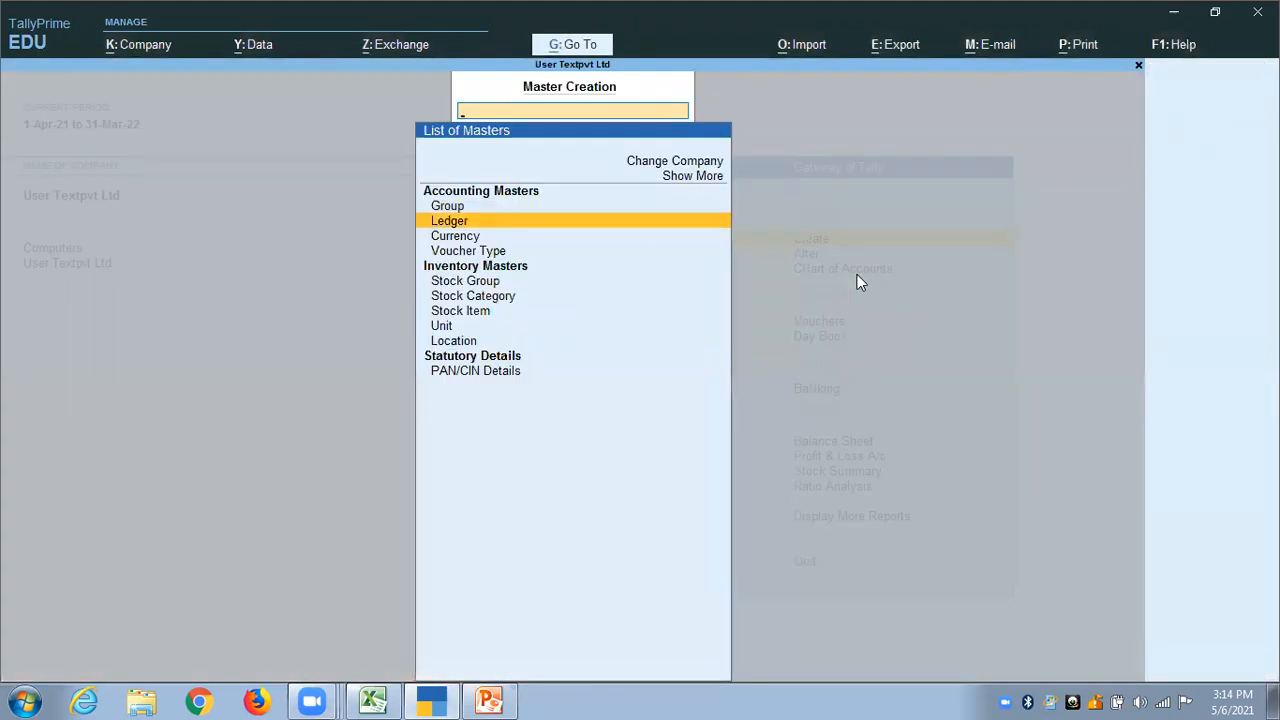
pyautogui.press('Escape')
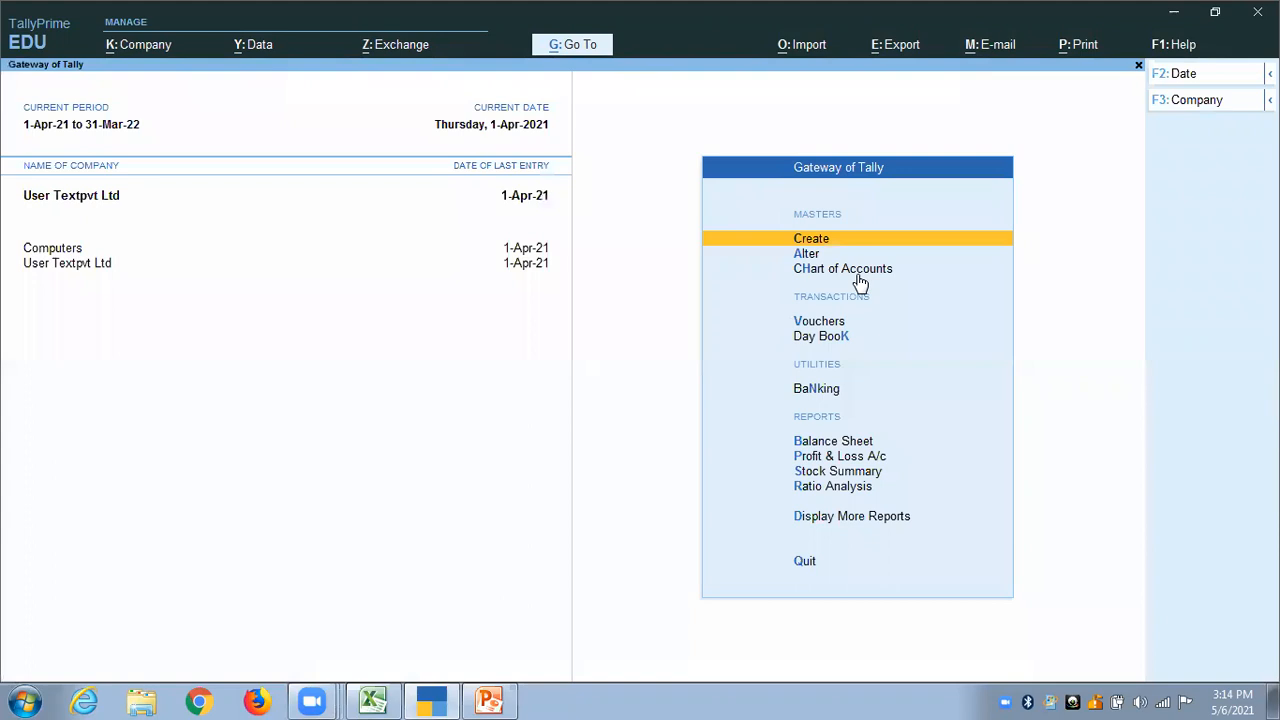
# Open voucher entry for User Textpvt Ltd from the Gateway of Tally.
pyautogui.press('Down')
pyautogui.press('Down')
pyautogui.press('Down')
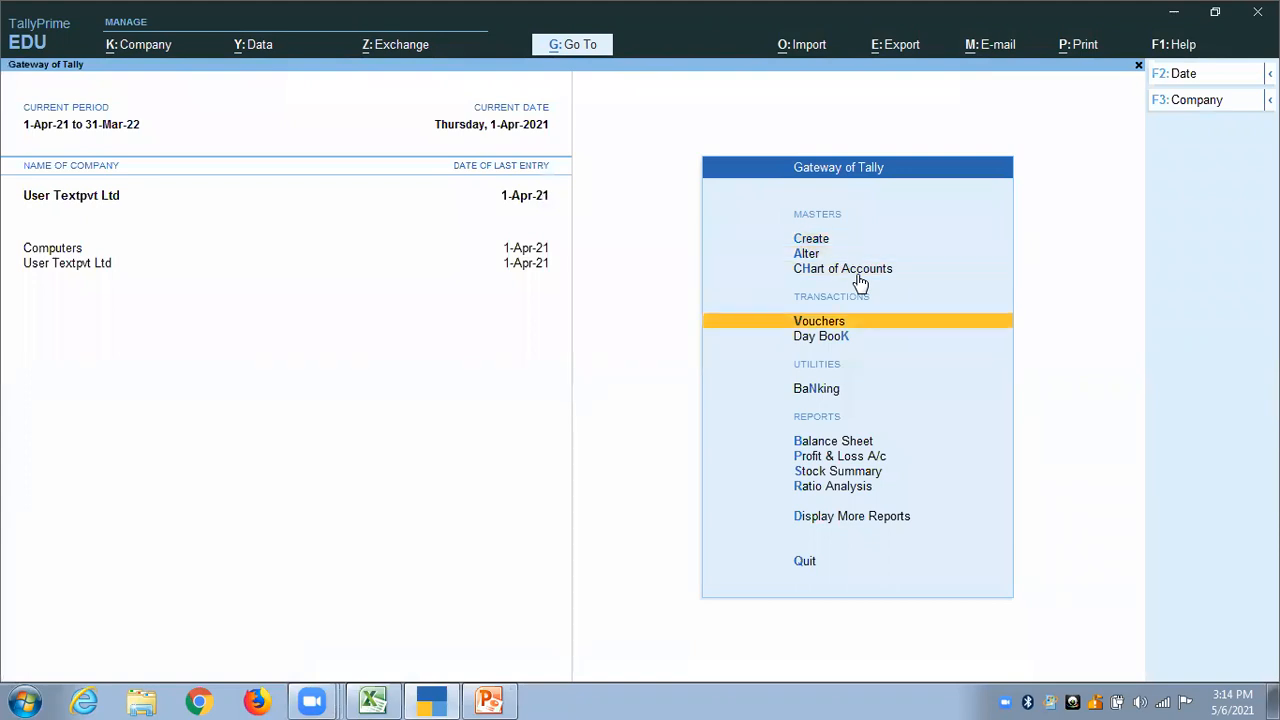
pyautogui.press('Return')
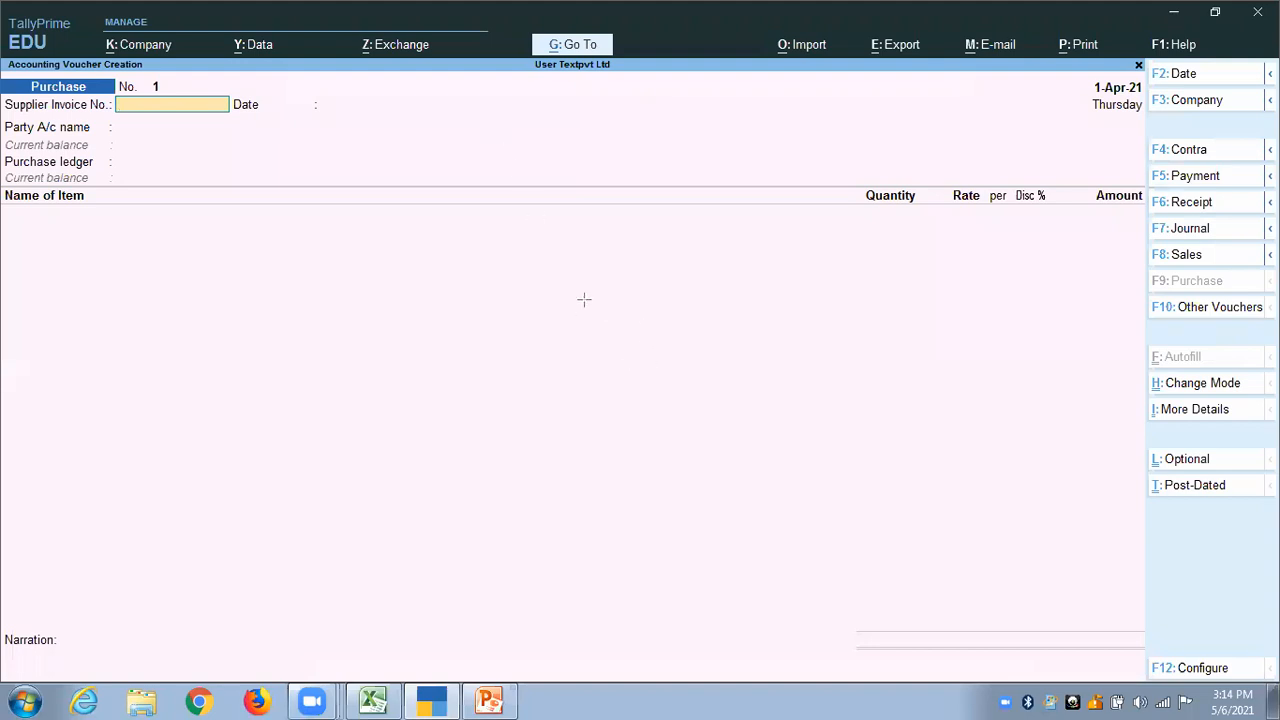
pyautogui.moveTo(543, 271)
pyautogui.mouseDown()
pyautogui.moveTo(1084, 279)
pyautogui.moveTo(1125, 192)
pyautogui.moveTo(1152, 175)
pyautogui.mouseUp()
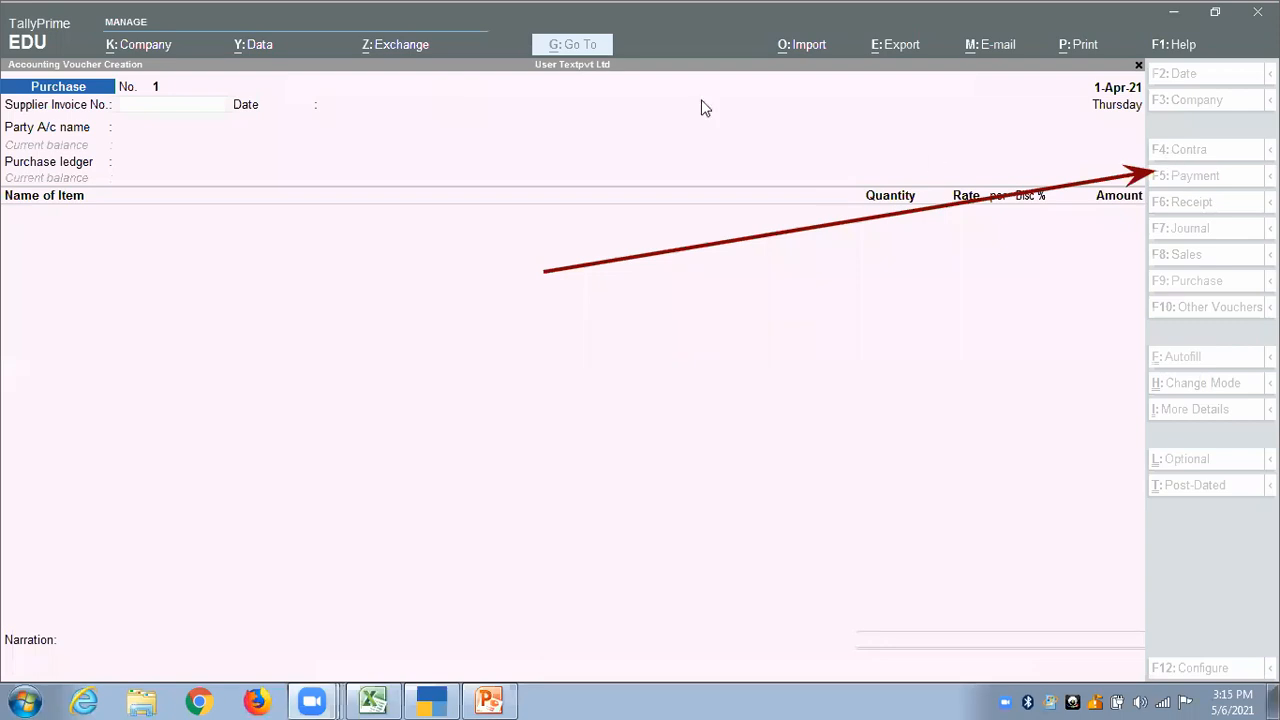
pyautogui.moveTo(335, 475); pyautogui.dragTo(325, 357)
pyautogui.moveTo(390, 324); pyautogui.dragTo(325, 357)
pyautogui.moveTo(344, 406); pyautogui.dragTo(392, 384)
pyautogui.moveTo(460, 317)
pyautogui.mouseDown()
pyautogui.moveTo(473, 365)
pyautogui.moveTo(455, 411)
pyautogui.mouseUp()
pyautogui.click(231, 543)
pyautogui.moveTo(230, 544)
pyautogui.mouseDown()
pyautogui.moveTo(572, 290)
pyautogui.moveTo(194, 423)
pyautogui.moveTo(362, 541)
pyautogui.mouseUp()
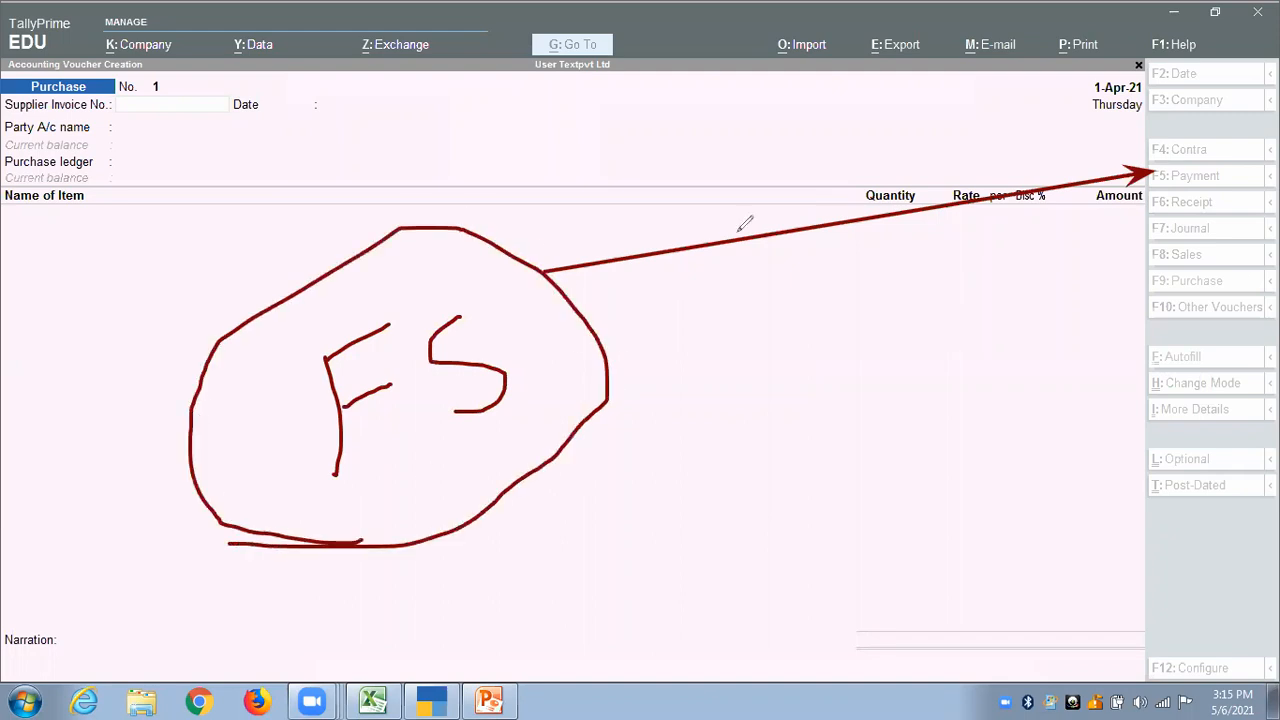
pyautogui.click(981, 37)
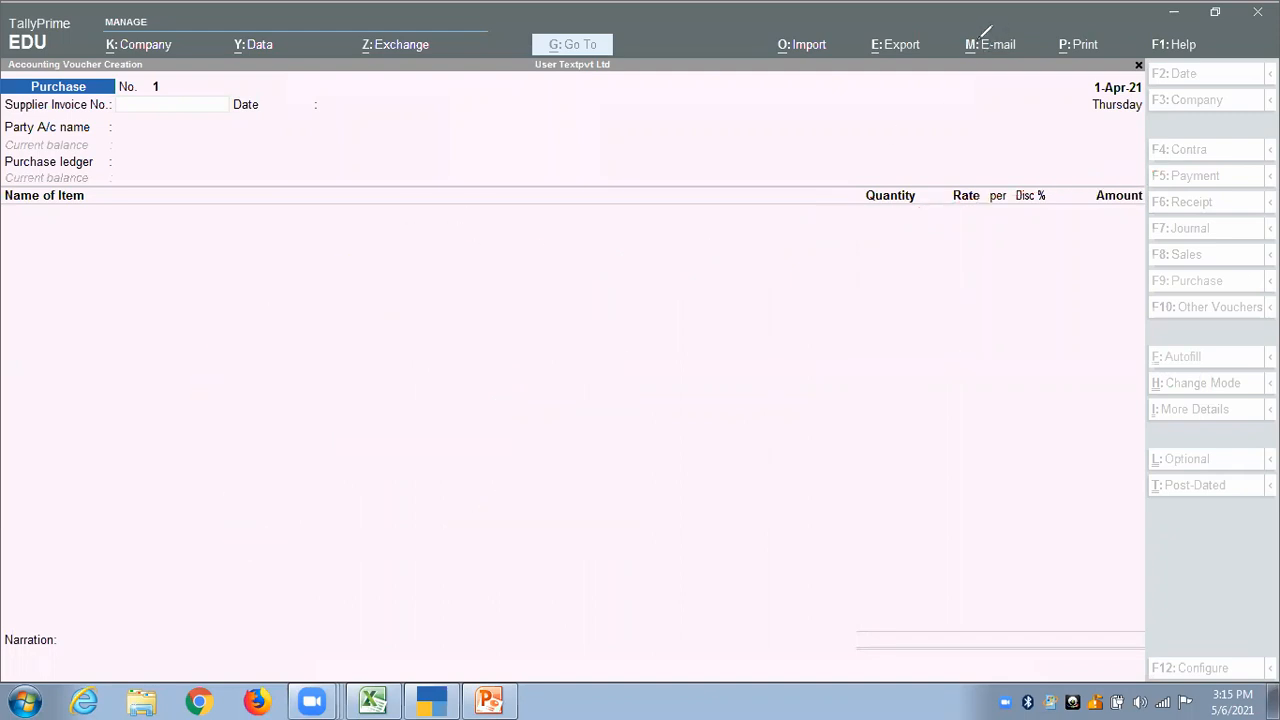
# Switch to a payment voucher and debit the Computer ledger with 45000.
pyautogui.click(1185, 176)
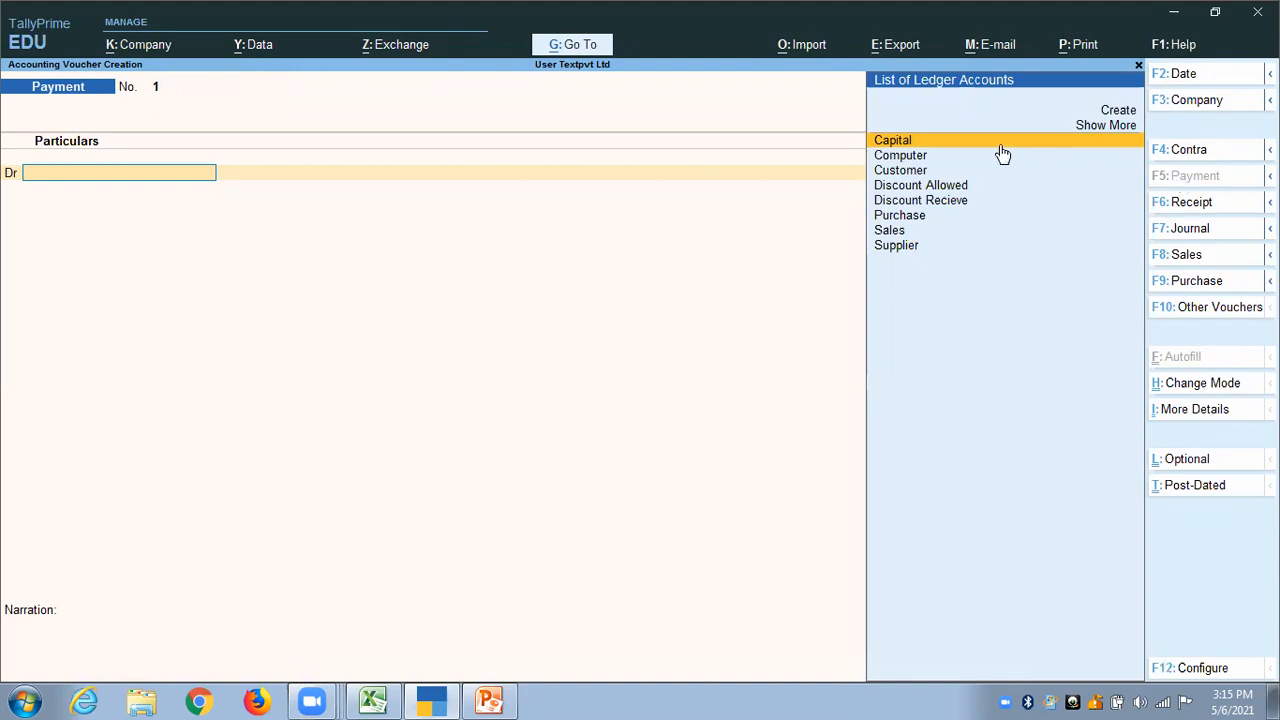
pyautogui.press('Down')
pyautogui.press('Down')
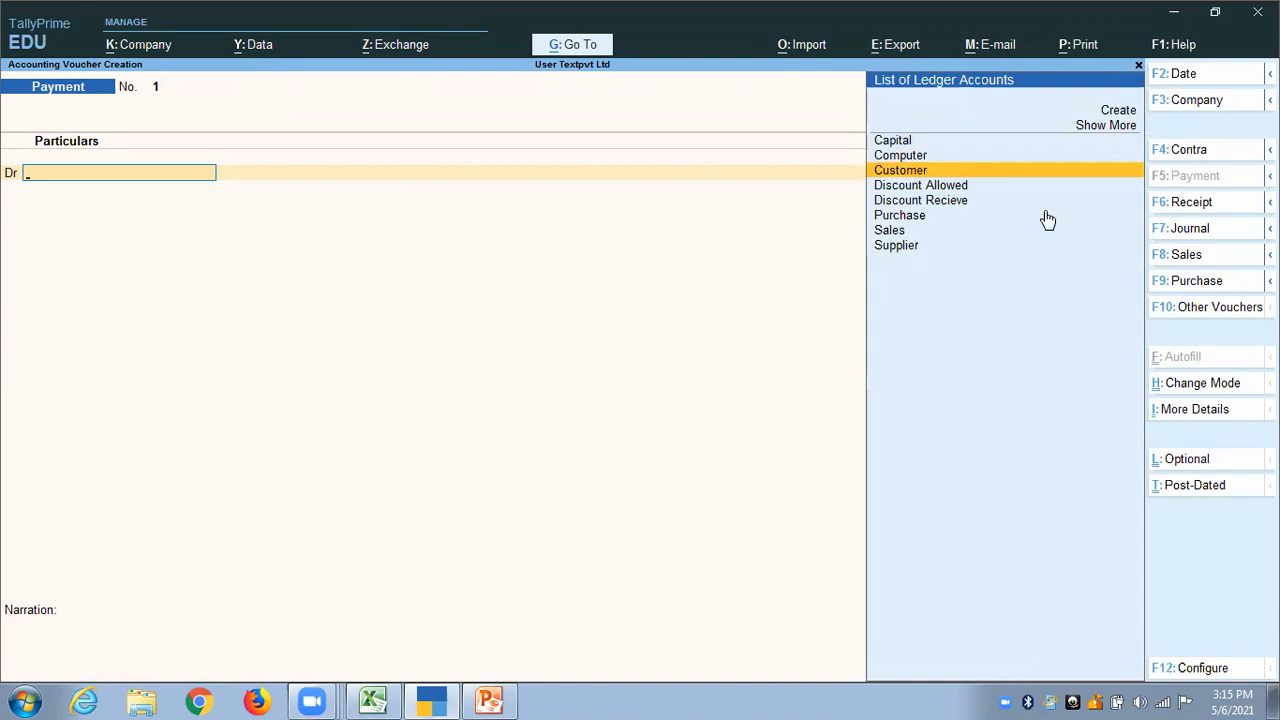
pyautogui.press('Up')
pyautogui.press('Return')
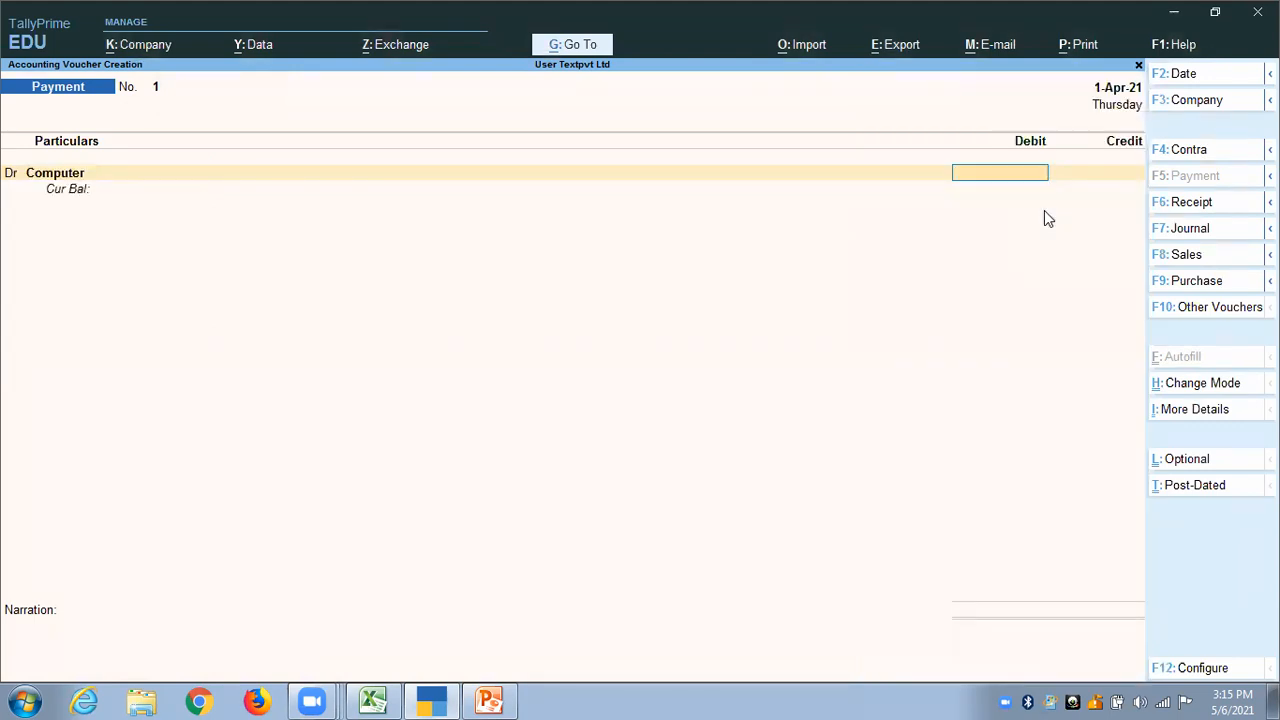
pyautogui.write('45000')
pyautogui.press('Return')
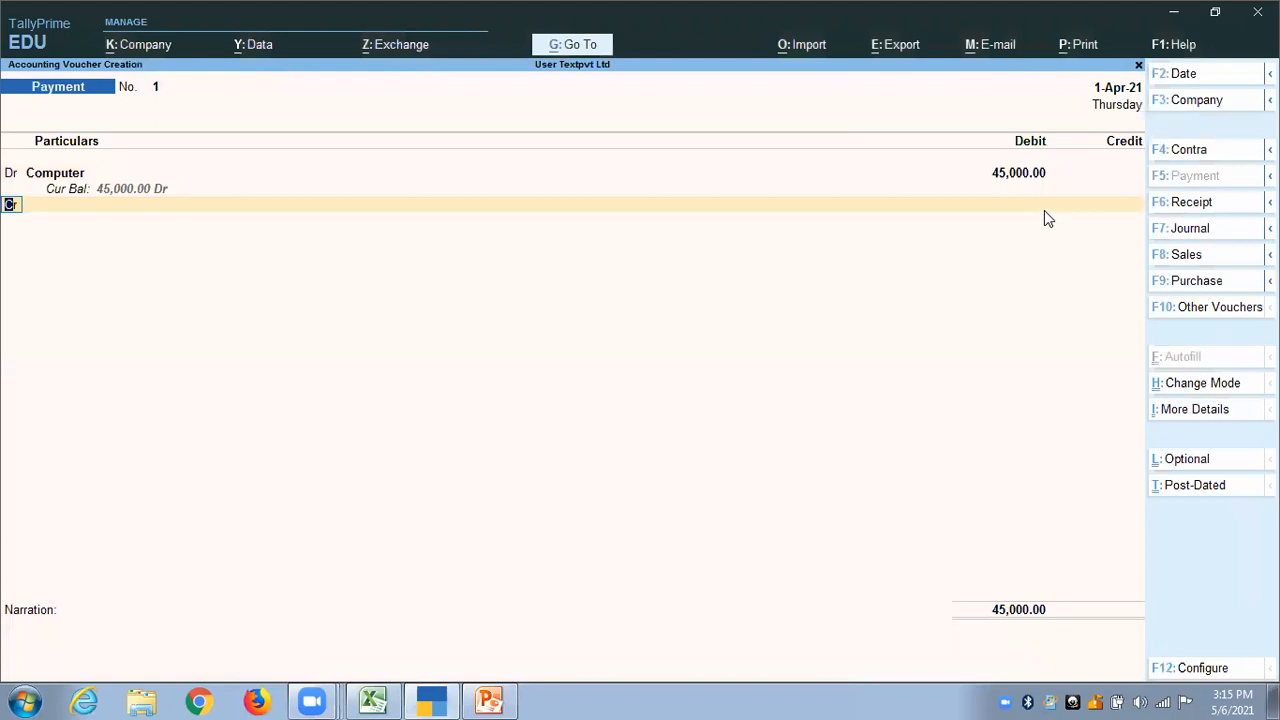
# Add a credit line for the Discount Recieve ledger with an amount of 5000.
pyautogui.press('Return')
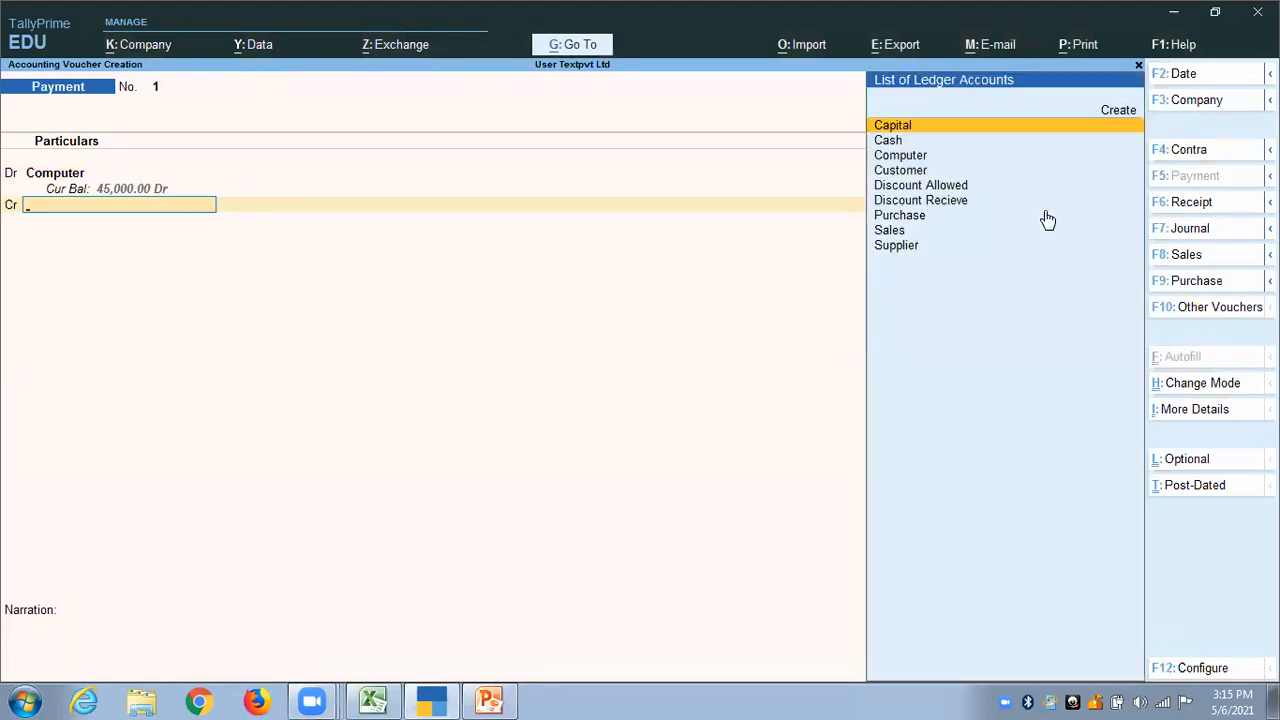
pyautogui.press('Down')
pyautogui.press('Down')
pyautogui.press('Down')
pyautogui.press('Down')
pyautogui.press('Down')
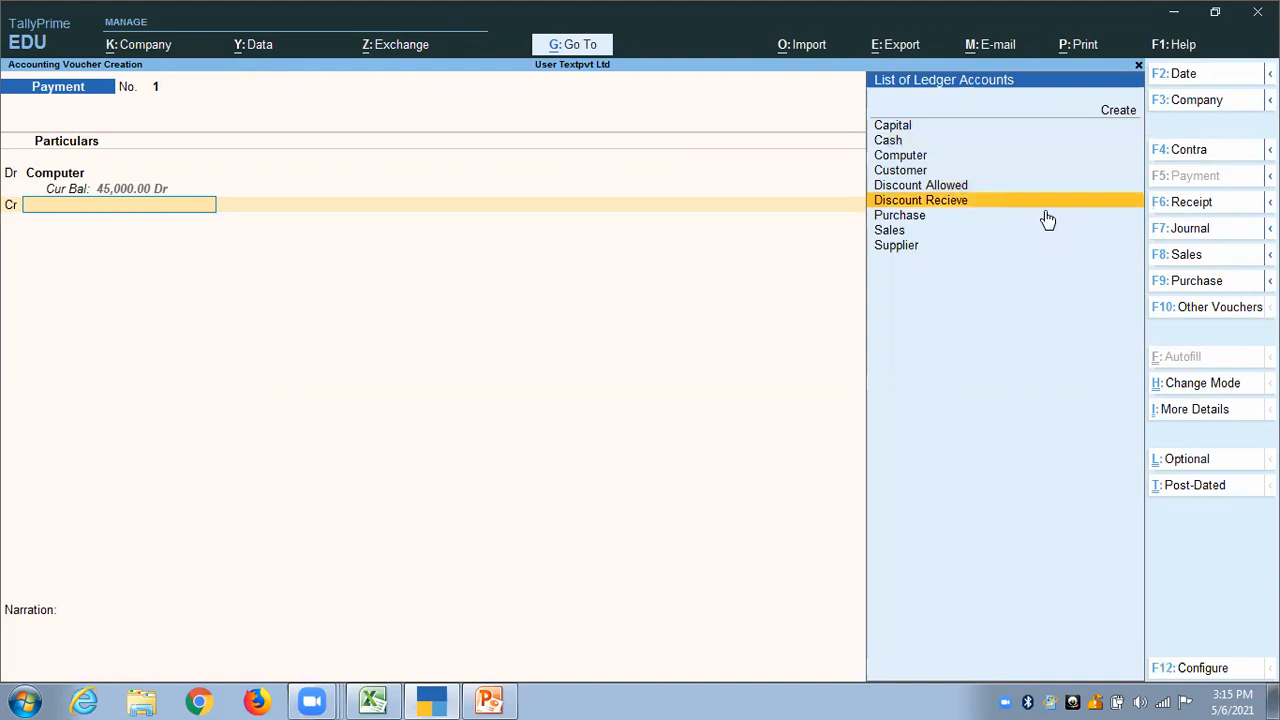
pyautogui.press('Return')
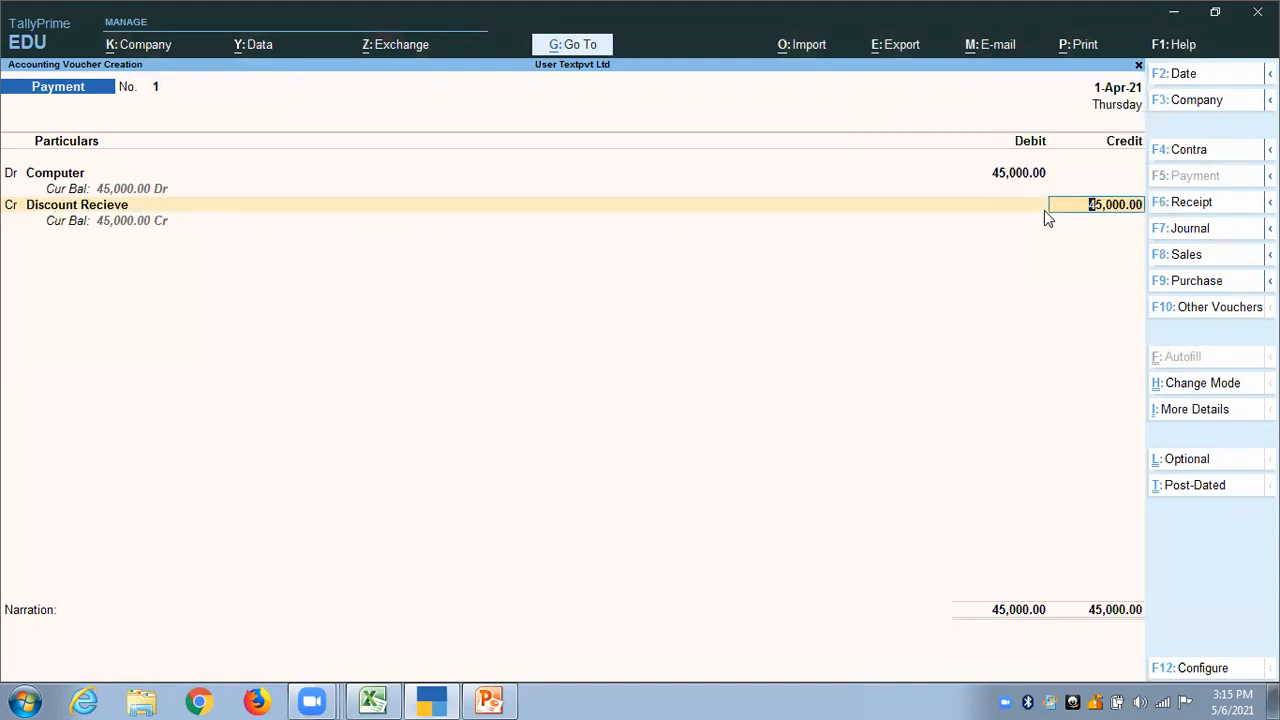
pyautogui.write('5000')
pyautogui.press('Return')
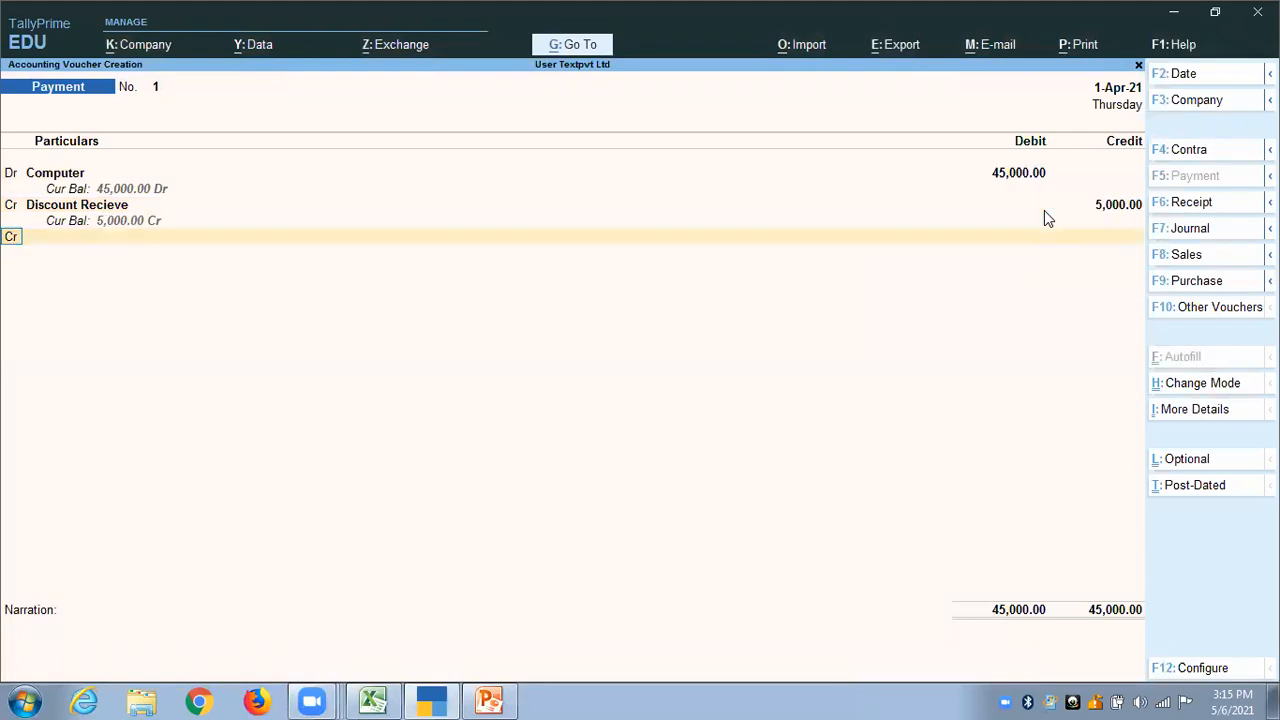
# Add a second credit line for the Cash ledger with the remaining 40,000.
pyautogui.press('Return')
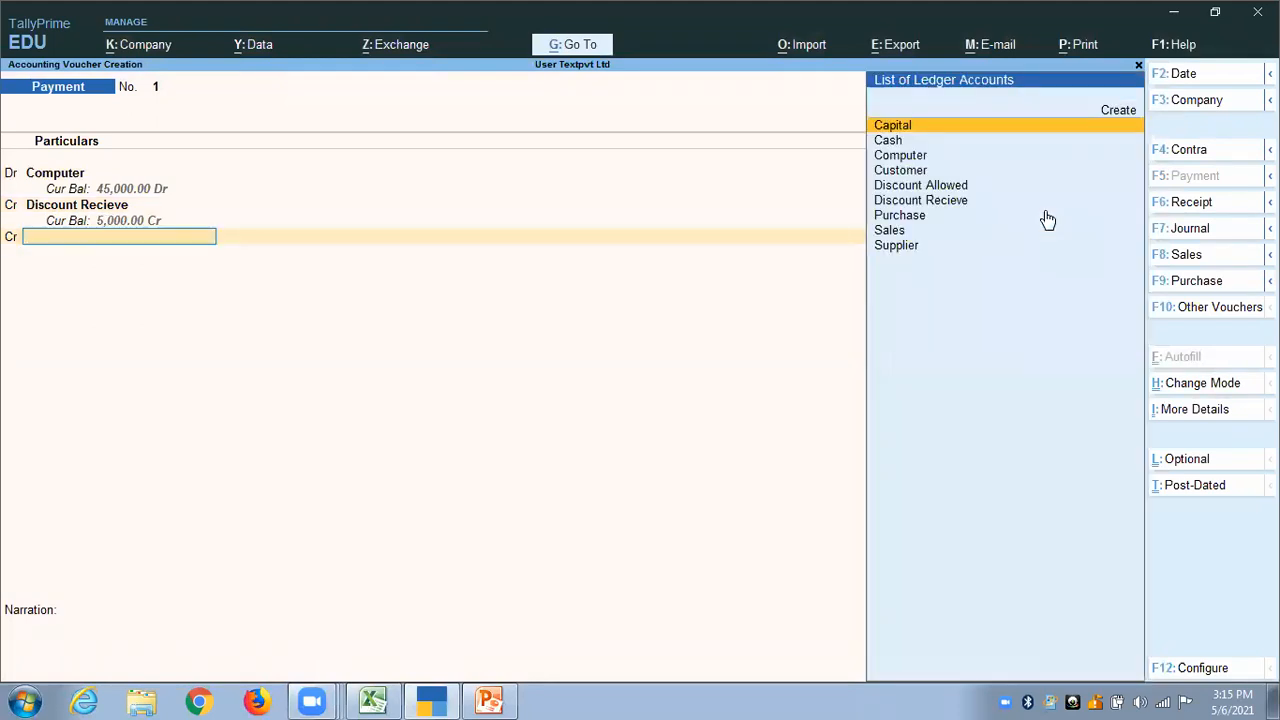
pyautogui.press('Down')
pyautogui.press('Return')
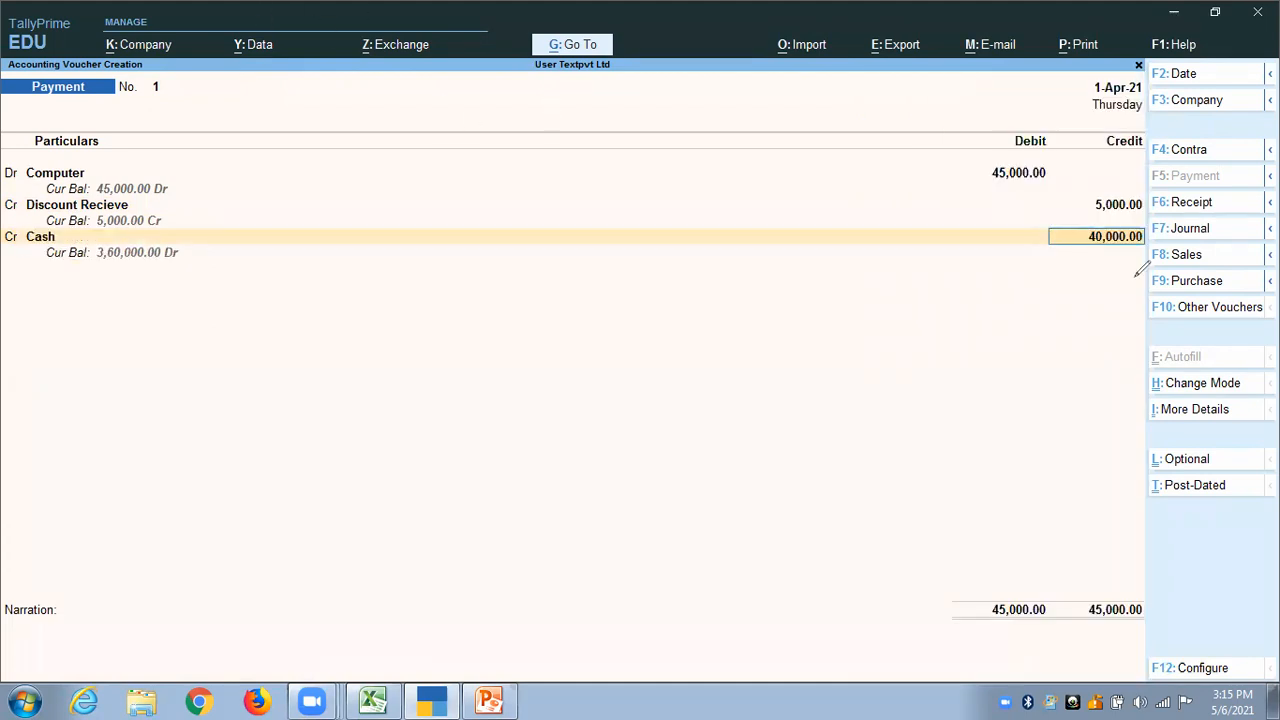
pyautogui.moveTo(985, 280)
pyautogui.mouseDown()
pyautogui.moveTo(1057, 296)
pyautogui.moveTo(1108, 253)
pyautogui.mouseUp()
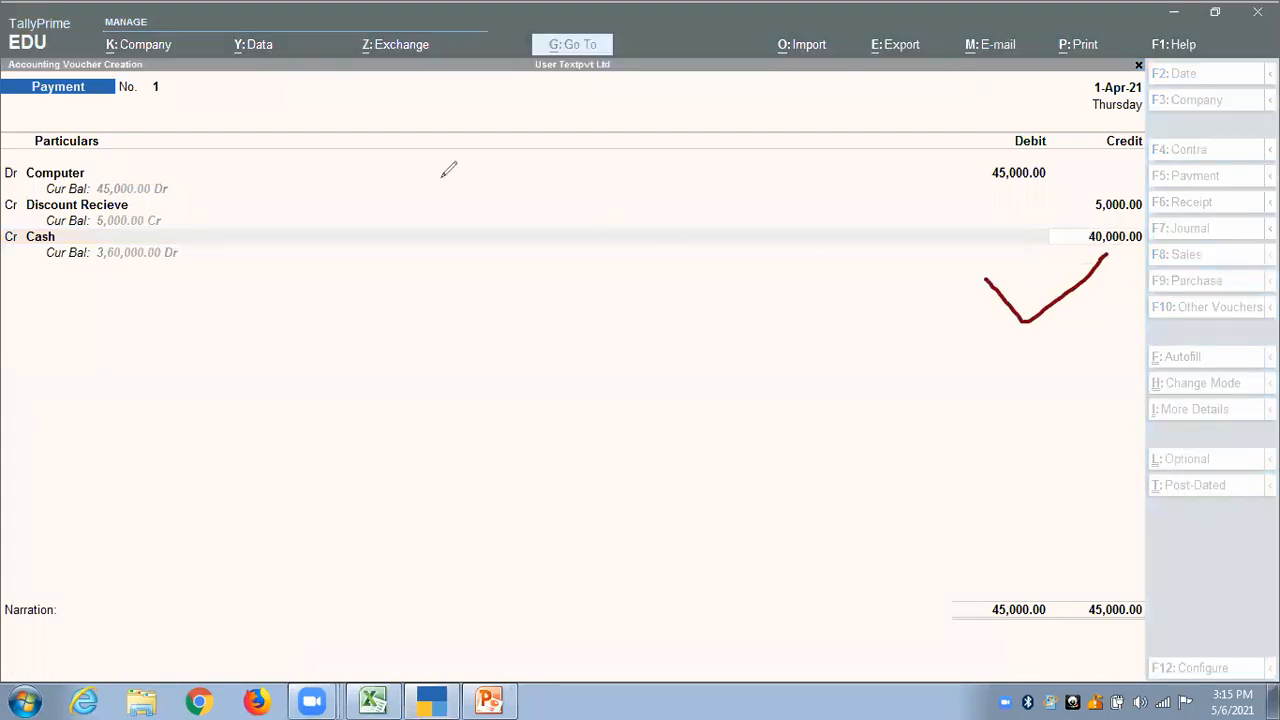
pyautogui.click(390, 98)
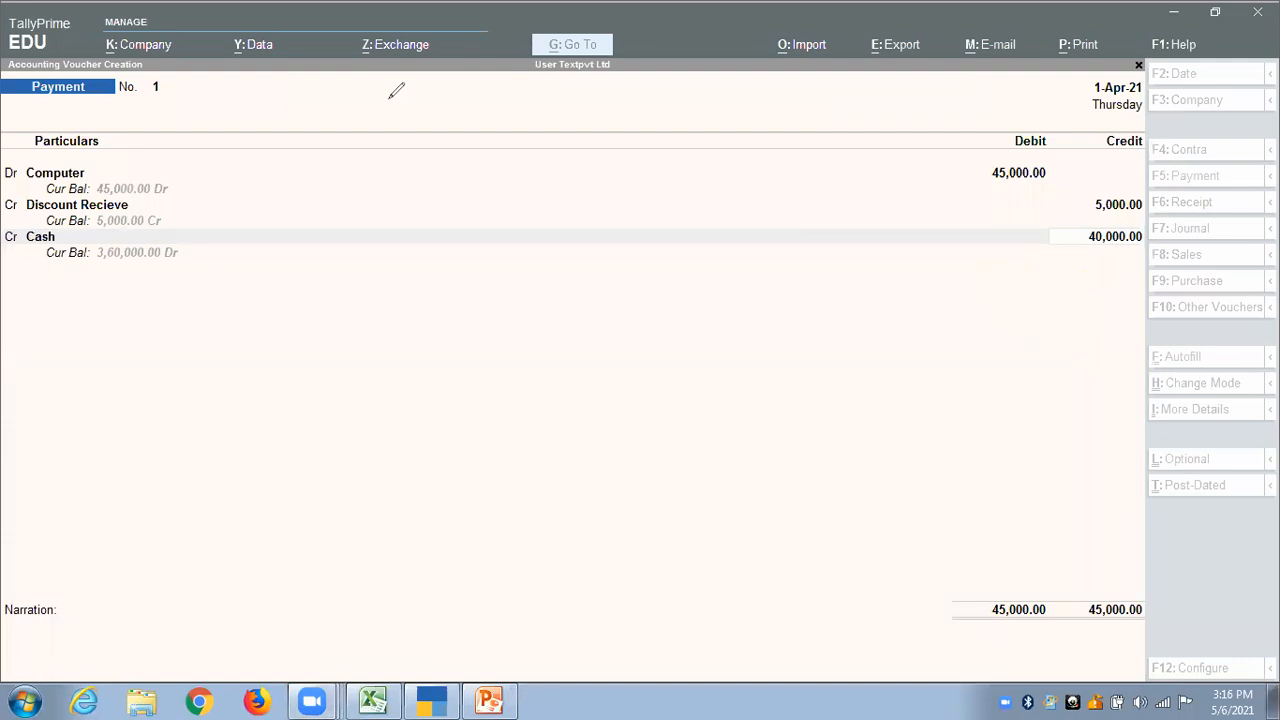